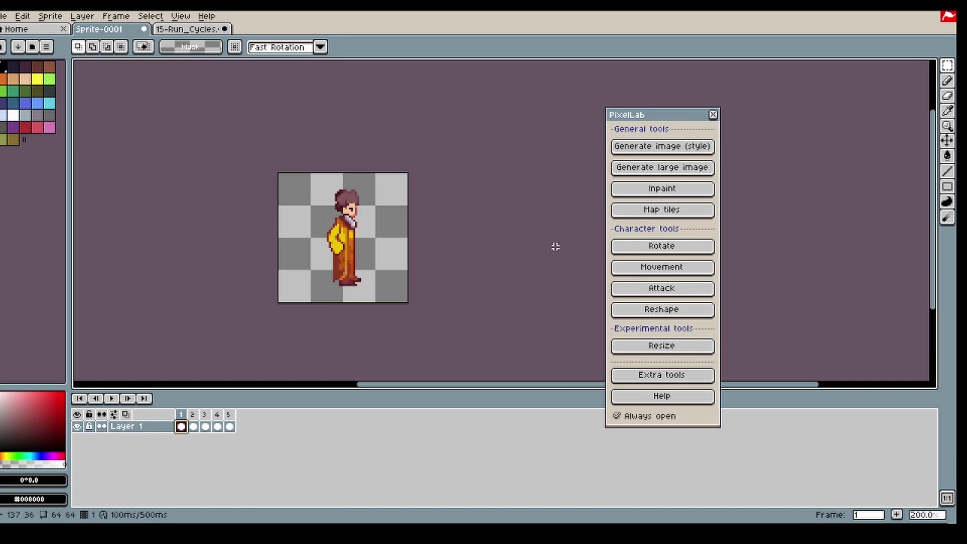
Step: Move the PixelLab window clear of the sprite and set frames 2 to 5 as a loop section
drag(657, 115, 583, 102)
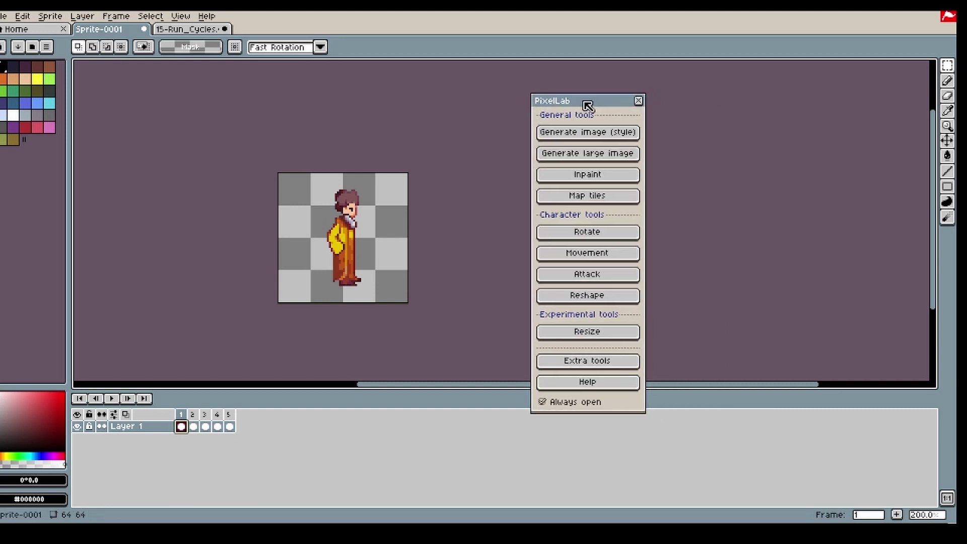
drag(733, 384, 648, 383)
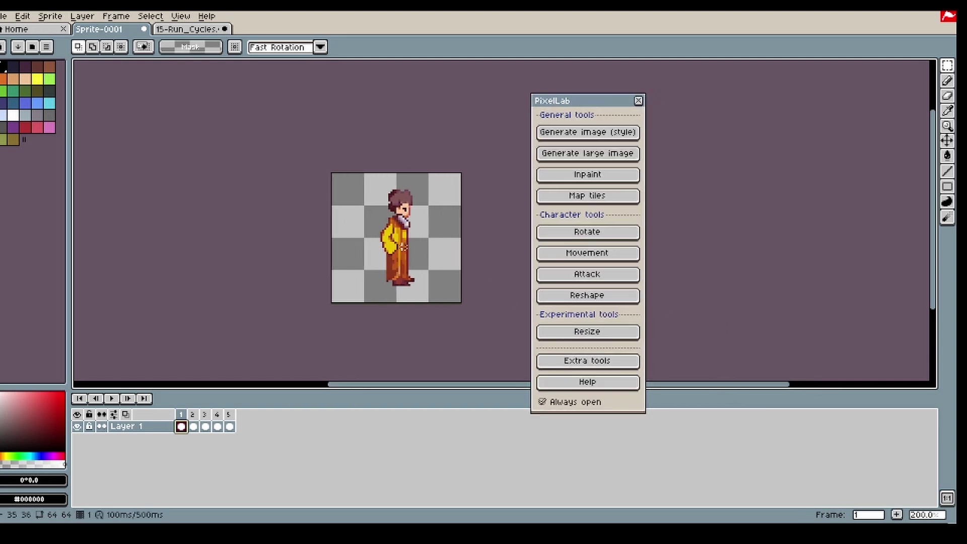
scroll(396, 247, up, 1)
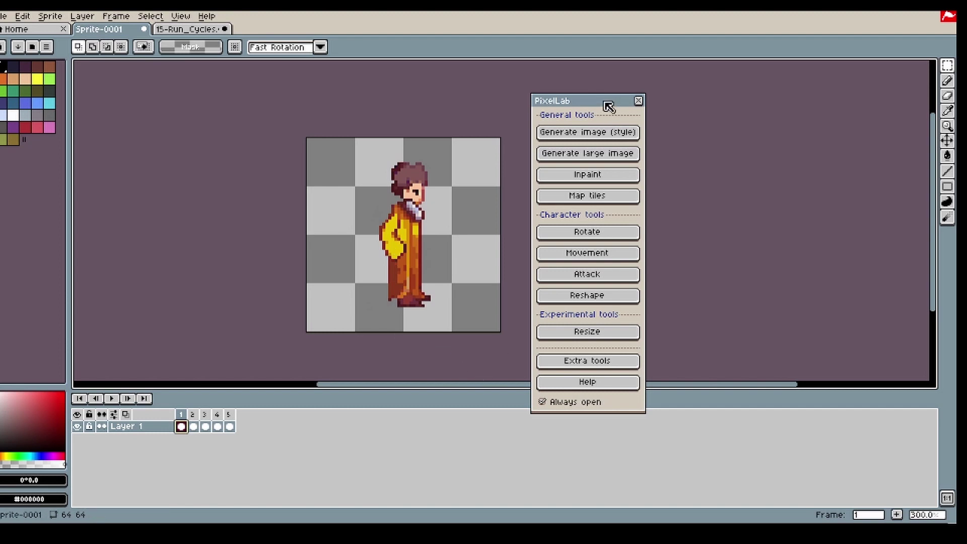
drag(608, 105, 764, 86)
click(193, 414)
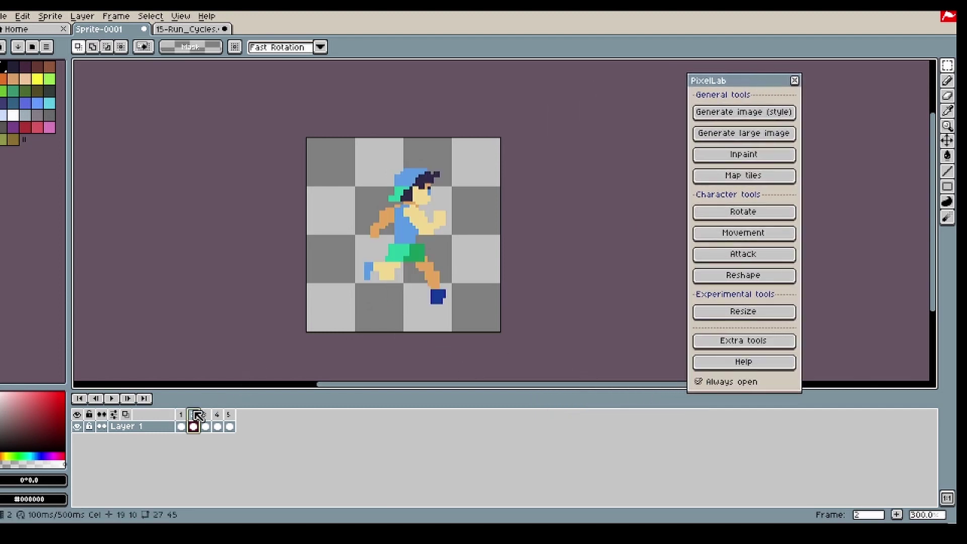
shift+click(228, 415)
right_click(228, 415)
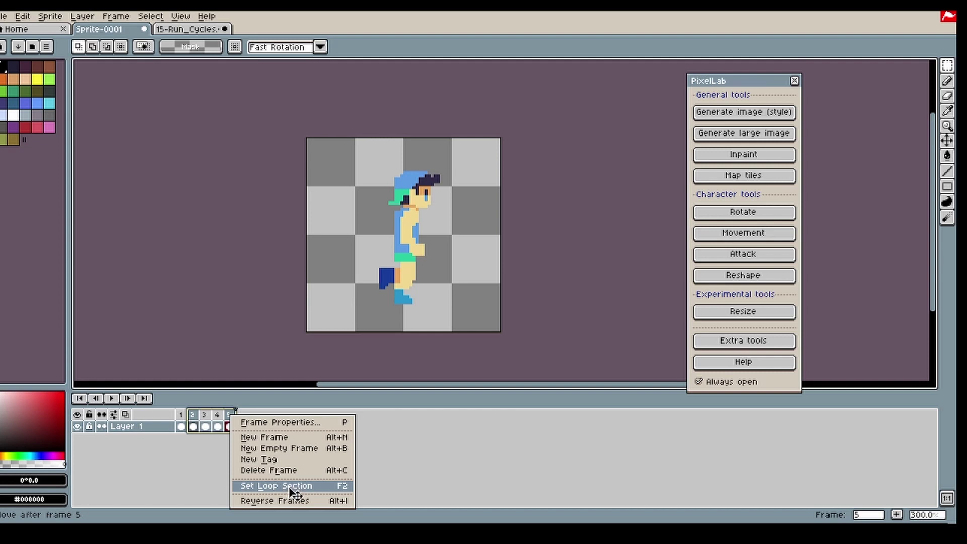
click(292, 486)
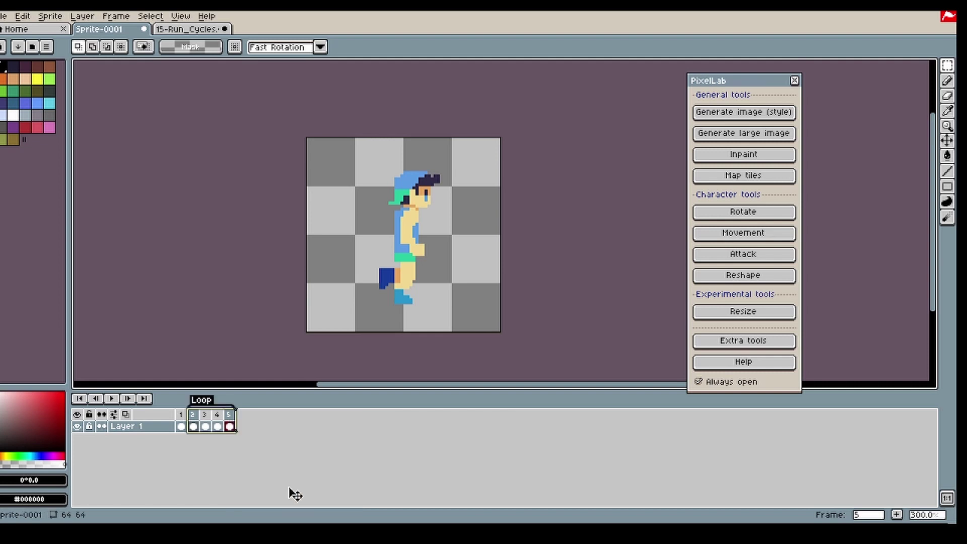
Step: Set the duration of all five frames to 150 milliseconds and play the run cycle
click(112, 399)
click(82, 16)
mouse_move(116, 16)
click(148, 151)
text(150)
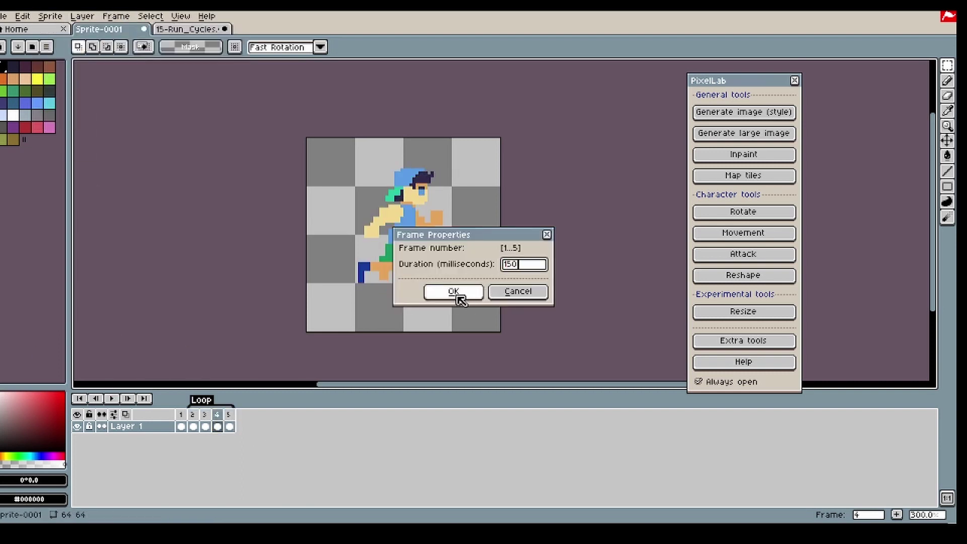
click(456, 293)
click(111, 398)
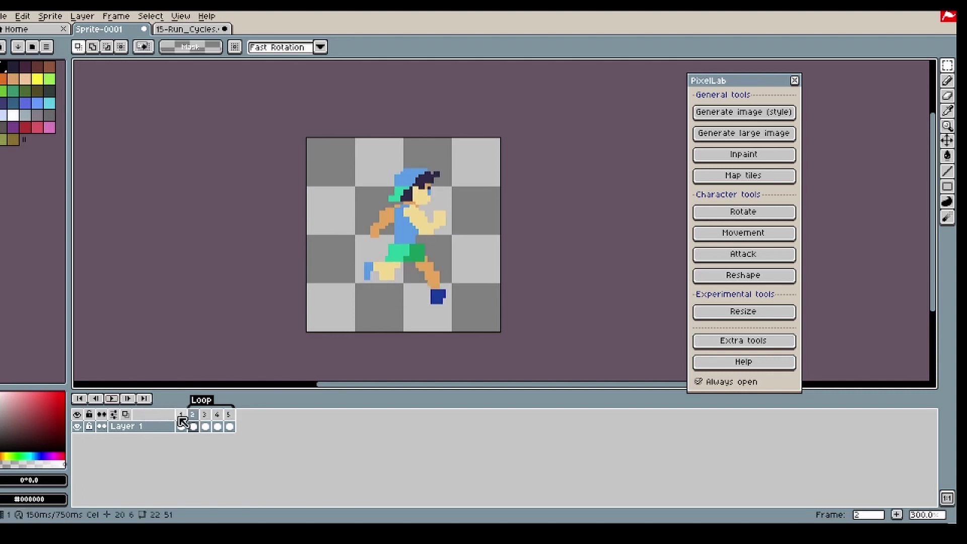
Step: Select the whole canvas on frame 1 and open PixelLab's Movement generator, placing its dialog beside the sprite
click(180, 414)
drag(308, 123, 524, 339)
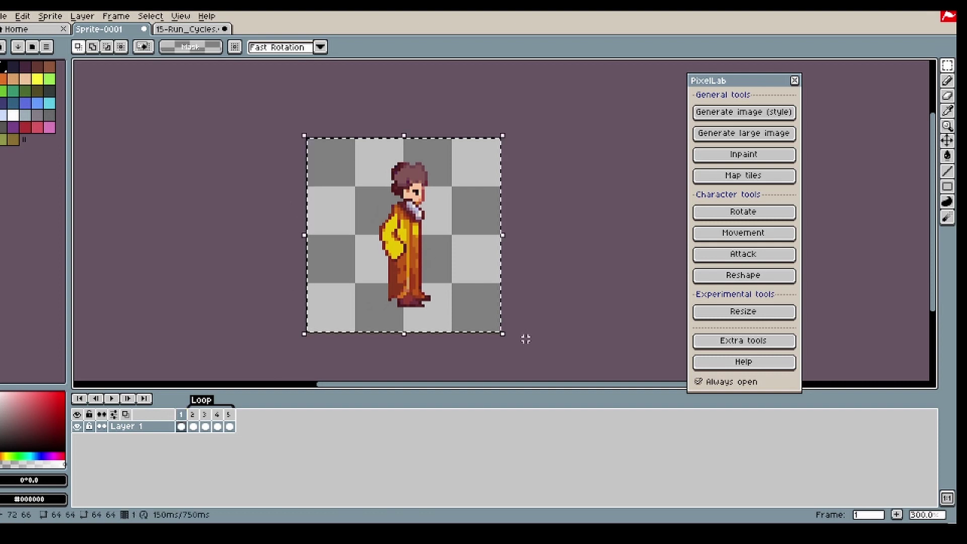
click(194, 427)
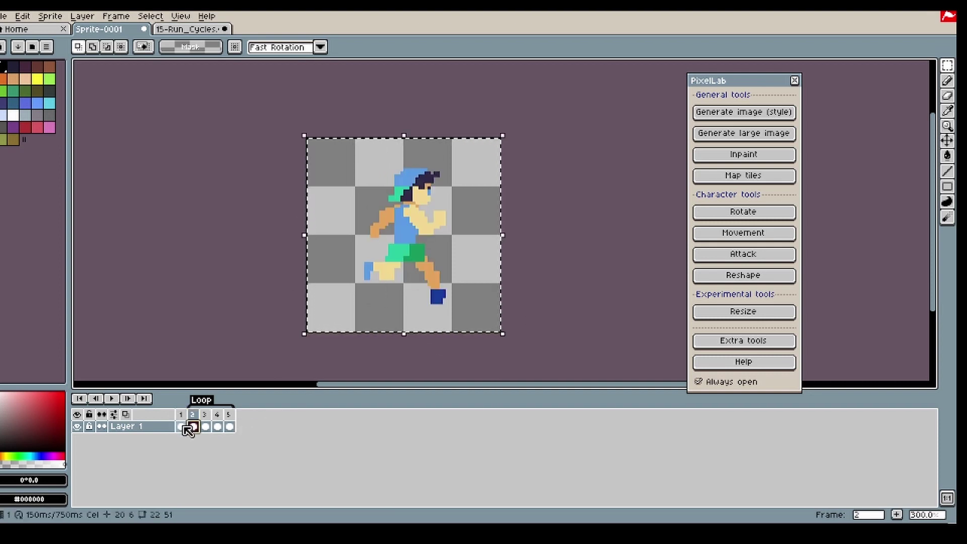
click(181, 426)
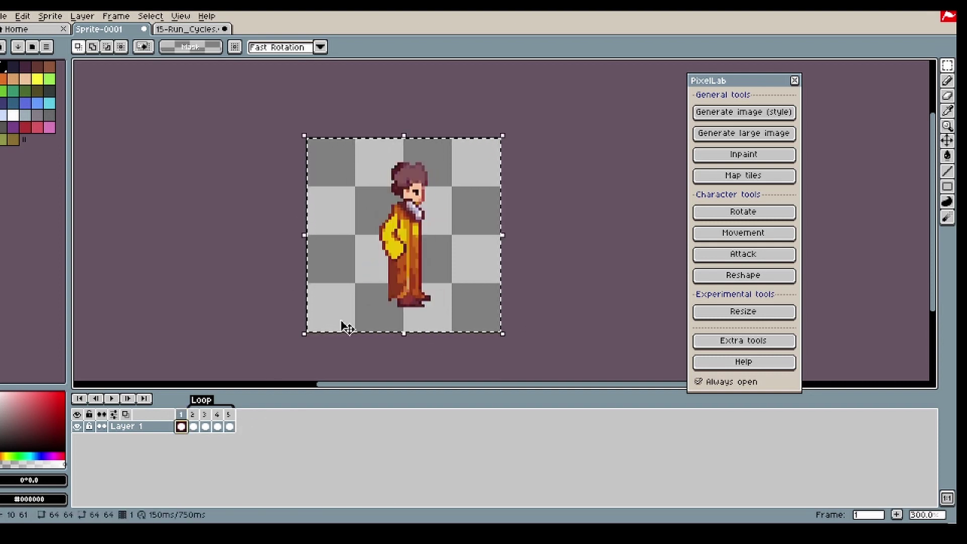
click(743, 233)
click(472, 285)
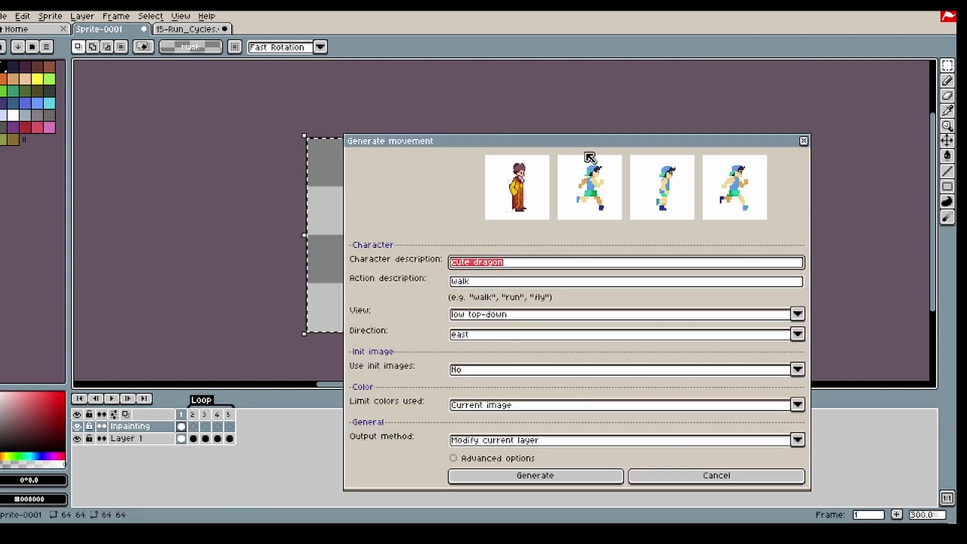
drag(593, 144, 718, 90)
drag(650, 96, 660, 87)
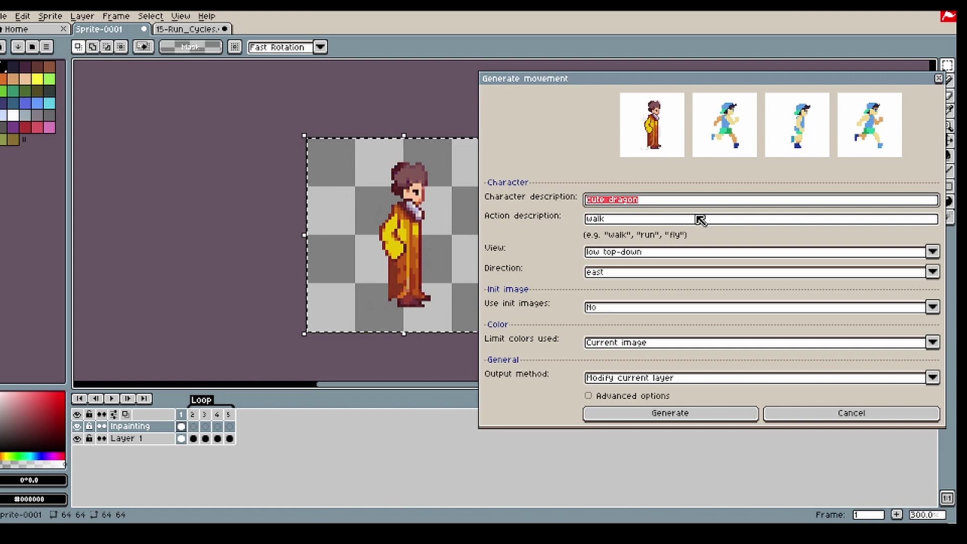
Step: Describe the character as "human man with a yellow robe" with action "run", side view and east direction
text(human man with a yellow)
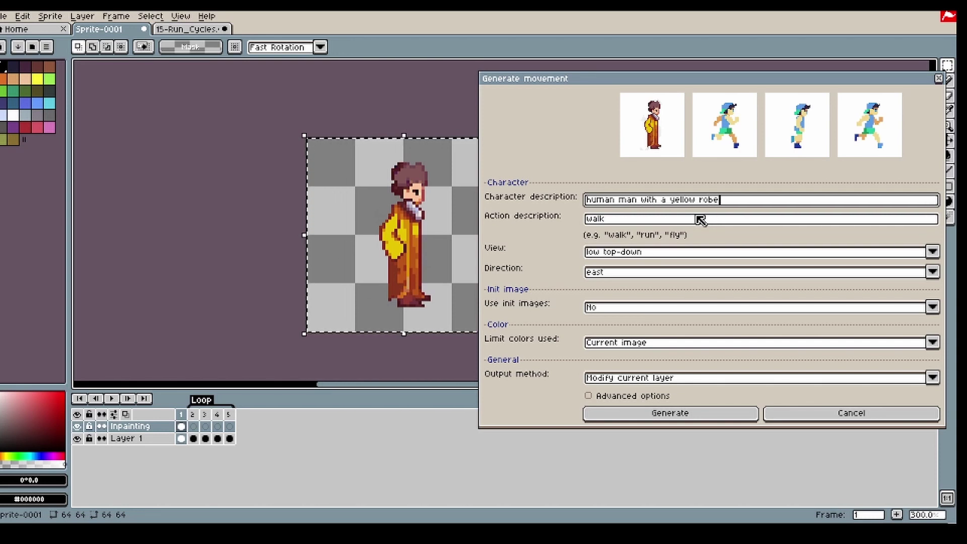
key(Tab)
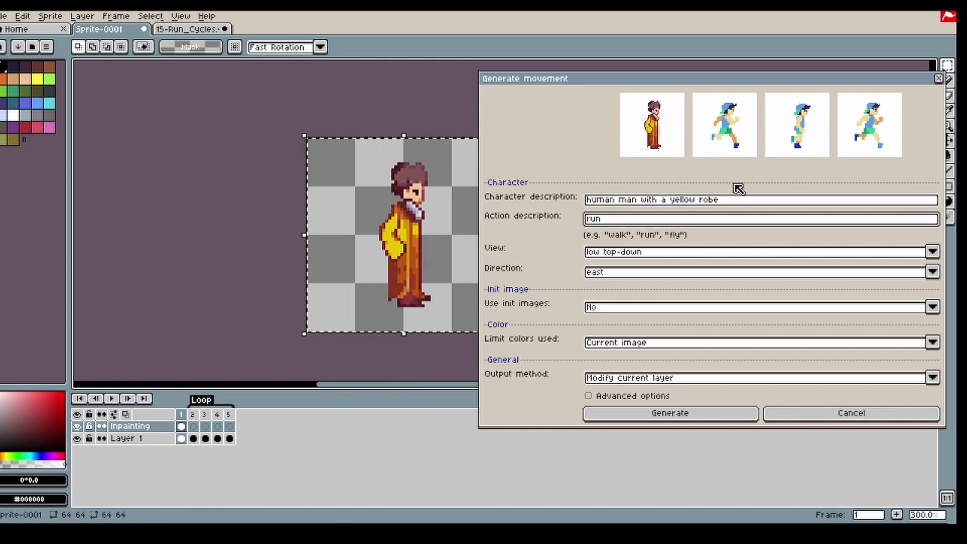
click(681, 259)
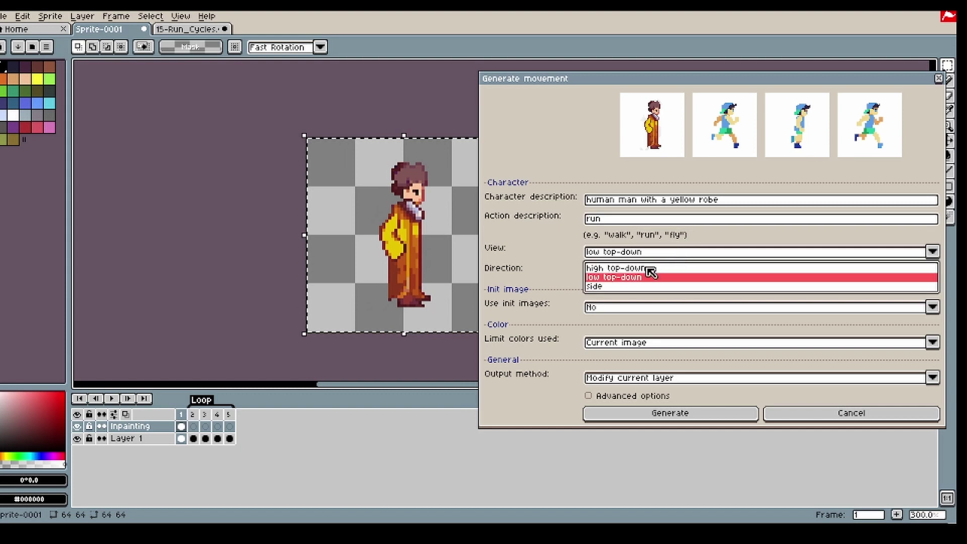
click(644, 288)
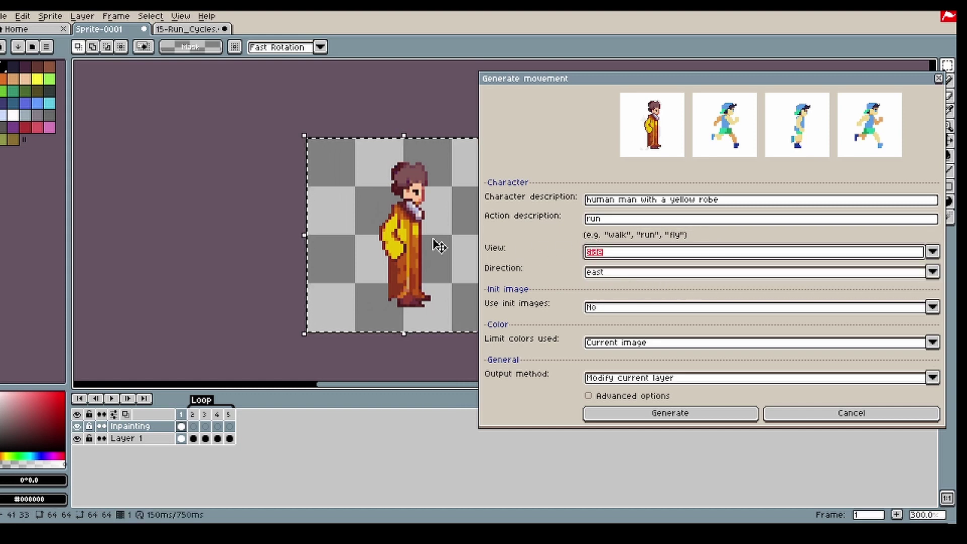
click(620, 278)
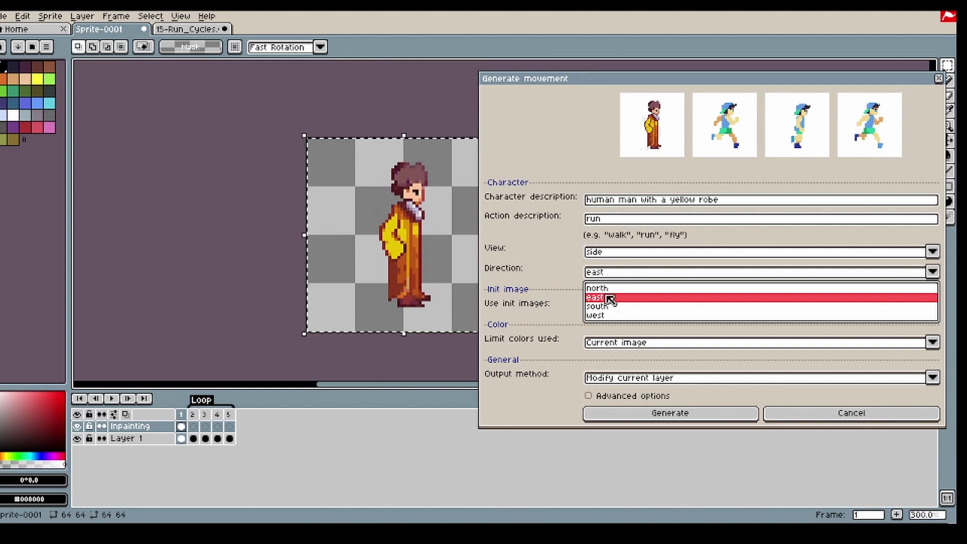
click(612, 297)
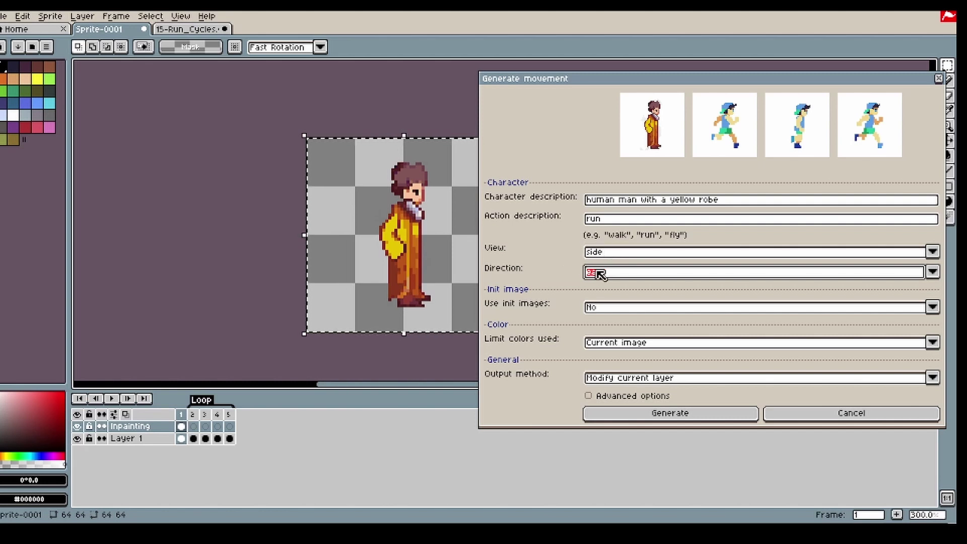
Step: Enable the use of init images for the movement generation and set the init image strength to 151
click(646, 254)
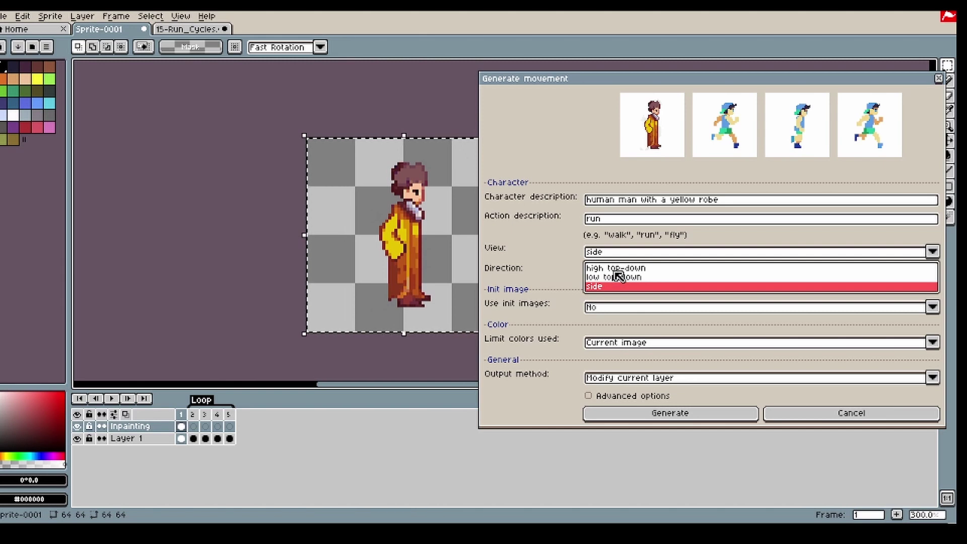
click(622, 316)
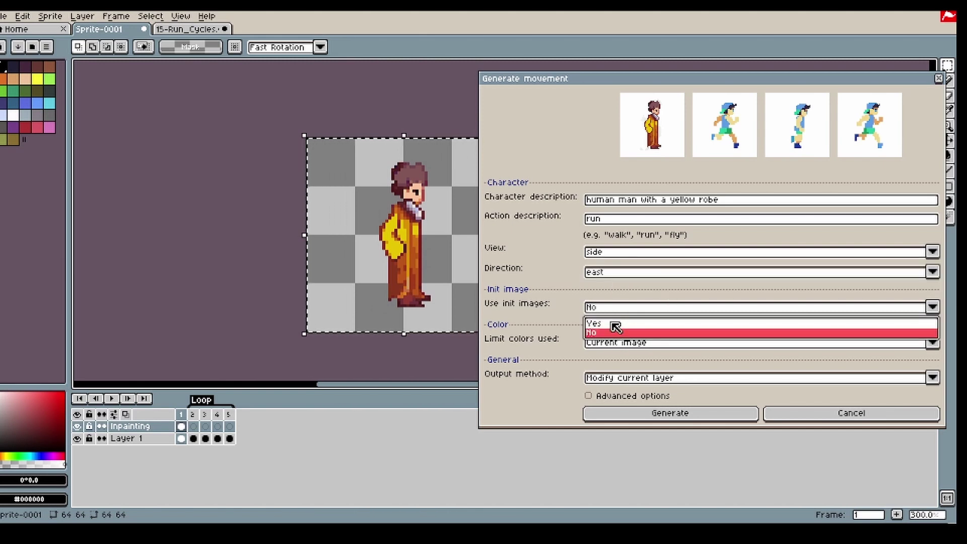
click(616, 324)
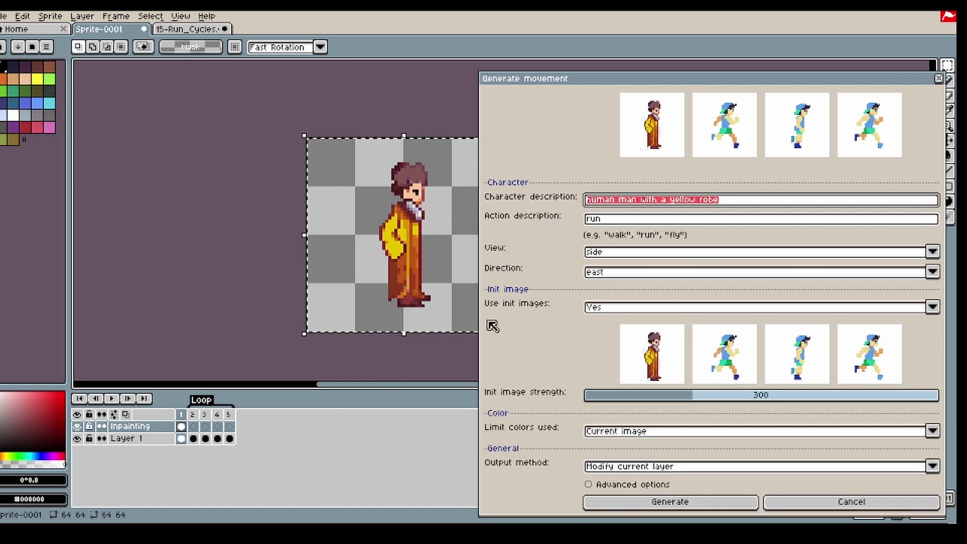
click(667, 397)
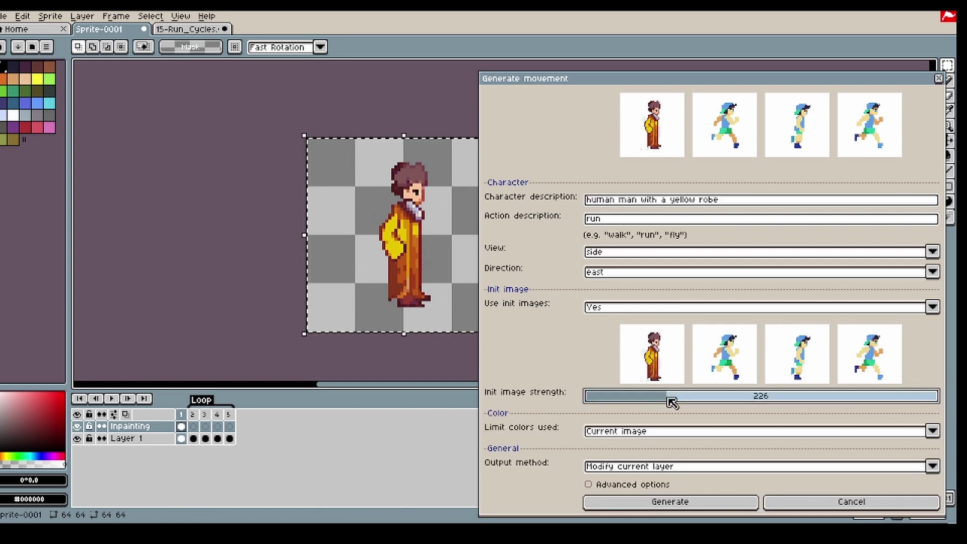
drag(666, 397, 650, 398)
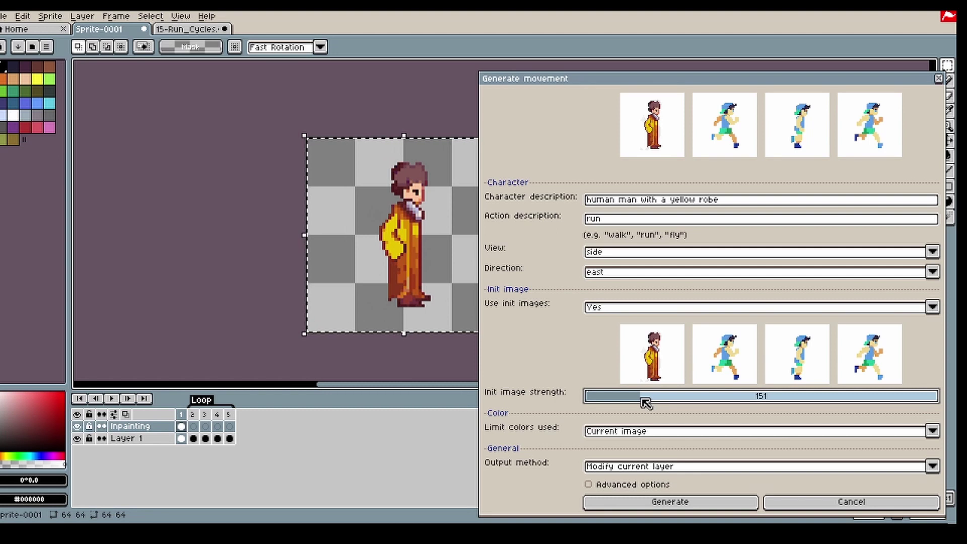
Step: Fill the Inpainting layer with black on frames 2, 3, 4 and 5 using the Paint Bucket
click(192, 428)
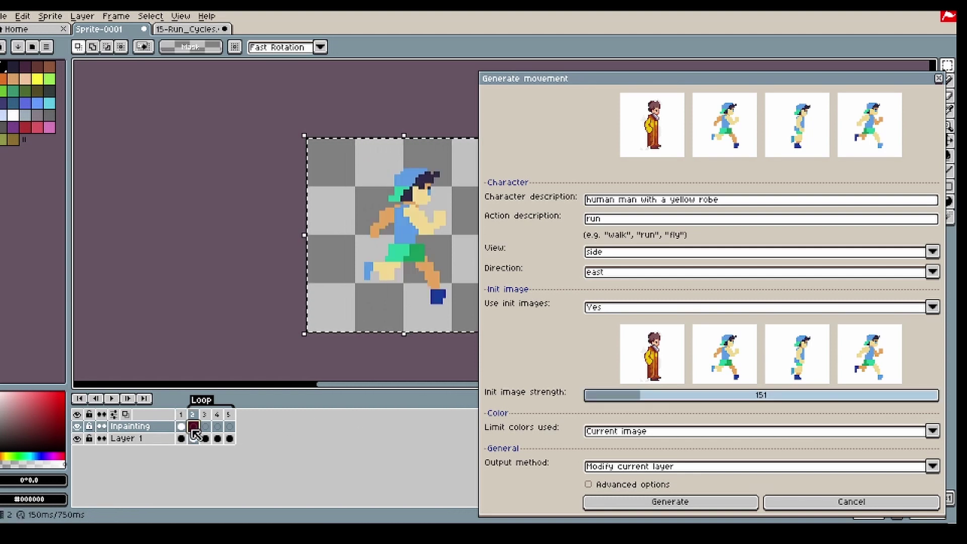
key(g)
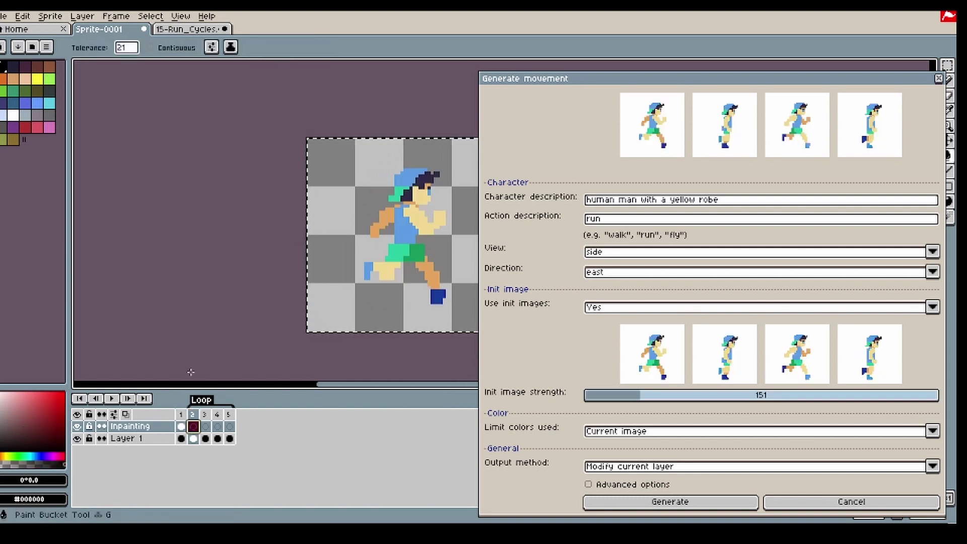
click(348, 301)
click(205, 426)
click(335, 301)
click(218, 427)
click(326, 315)
click(230, 427)
click(335, 292)
click(183, 427)
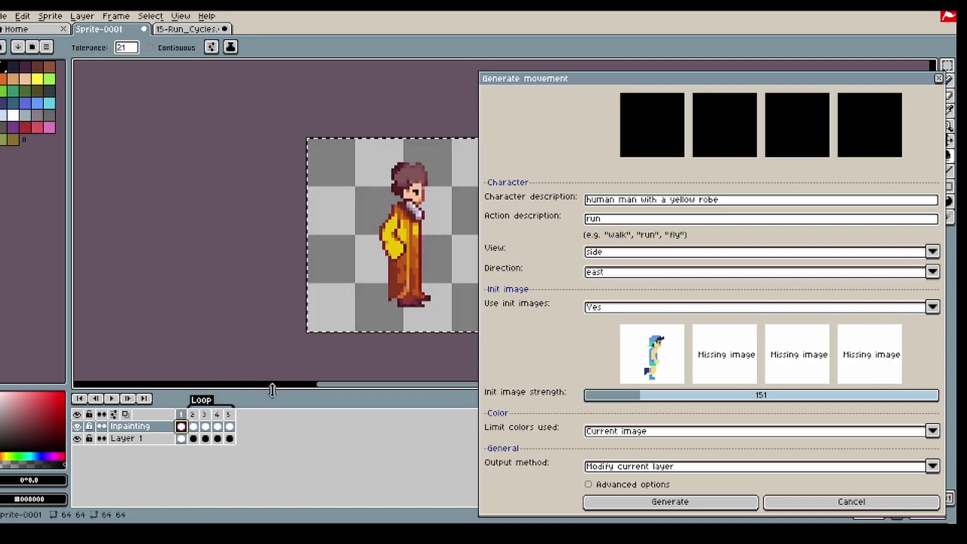
Step: Hide the Inpainting layer and close the movement generator without generating
click(193, 426)
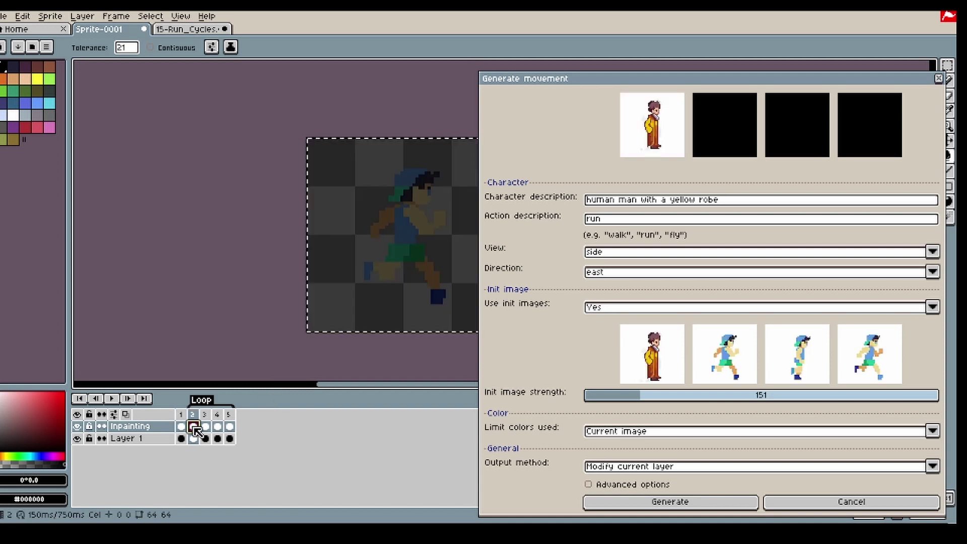
click(77, 427)
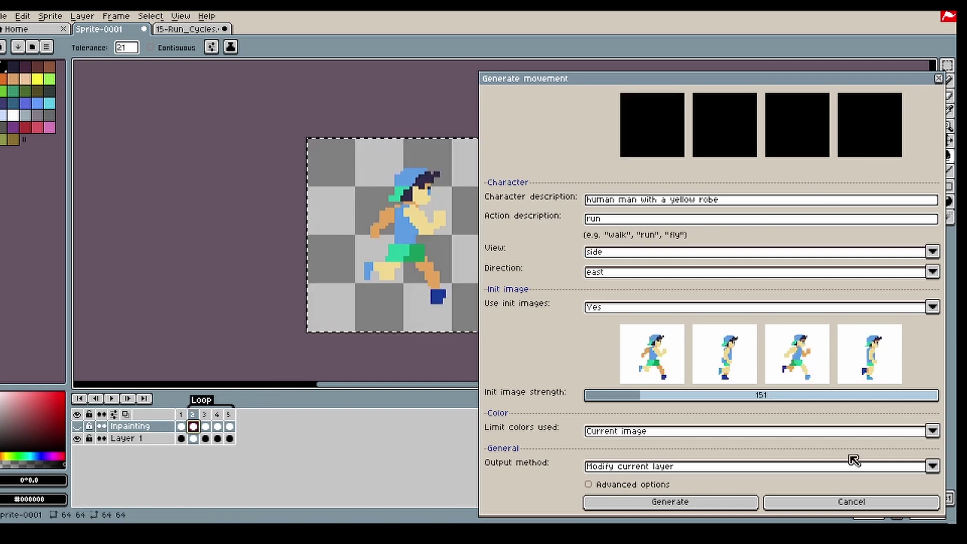
click(836, 505)
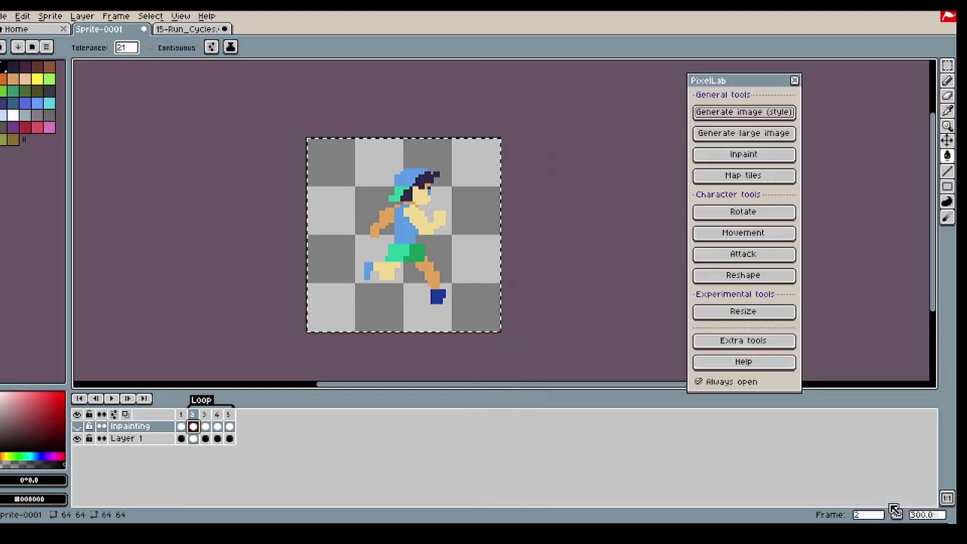
Step: Sample the yellow of the robe's sleeve on frame 1 as the foreground colour and go to frame 2
click(181, 437)
key(i)
click(397, 222)
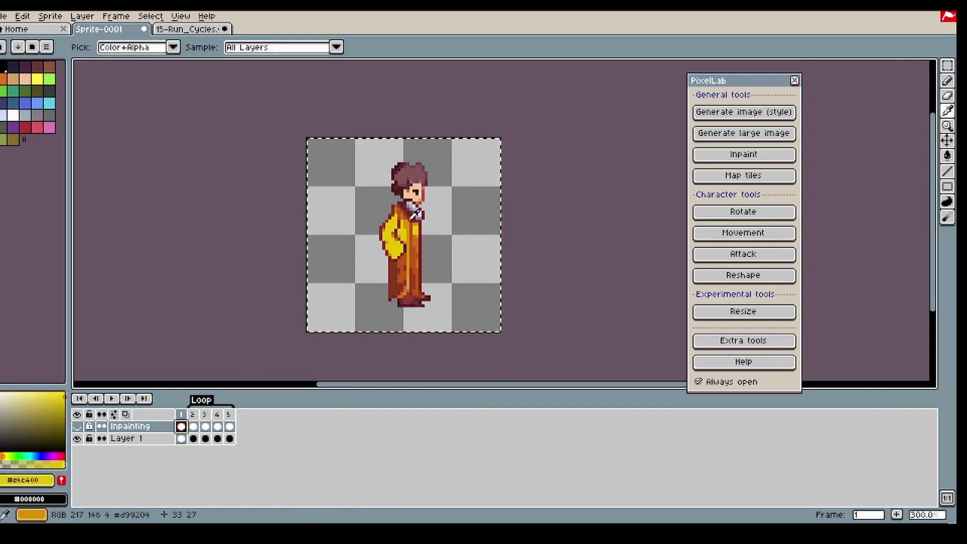
key(b)
click(194, 428)
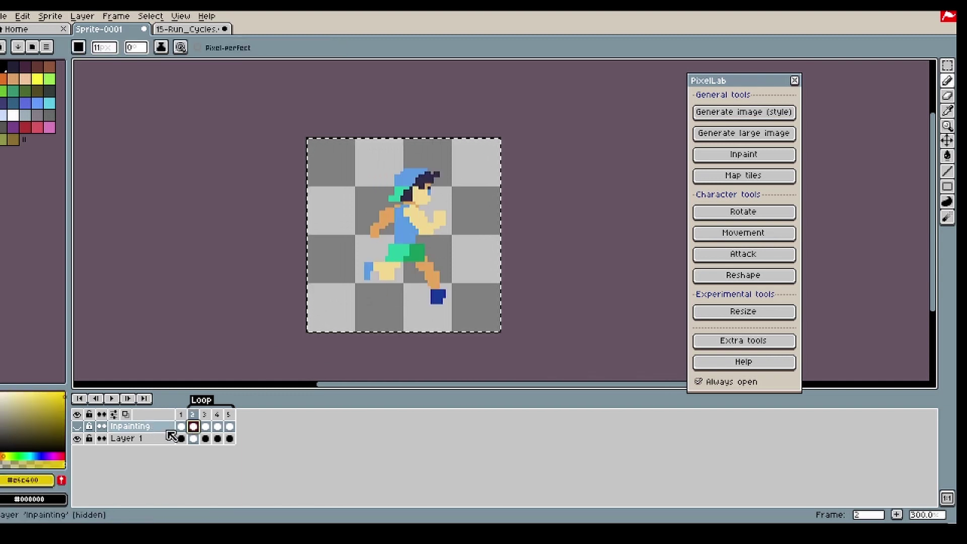
Step: On Layer 1 of frame 2, fill the runner's front arm with the sampled yellow, limiting the Paint Bucket to contiguous areas
click(194, 438)
key(g)
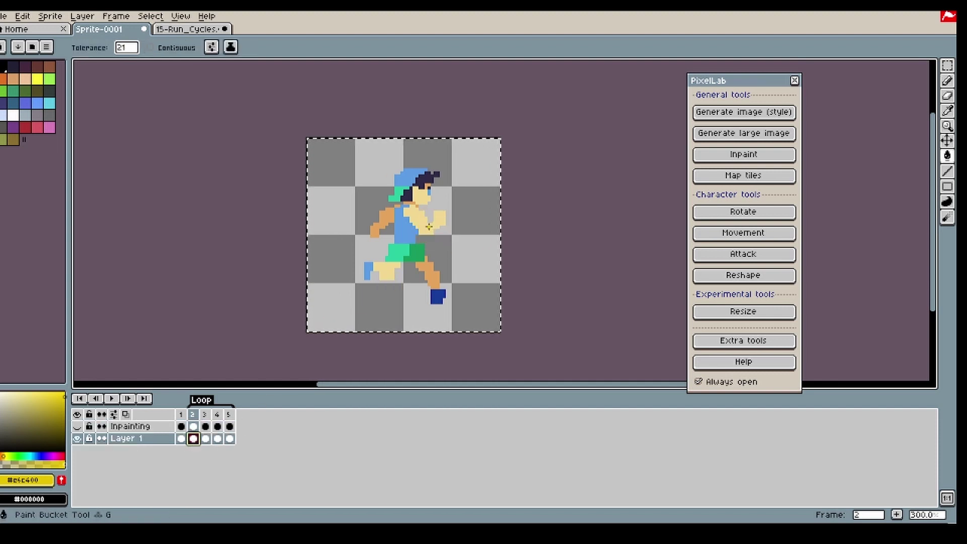
scroll(429, 227, up, 2)
click(411, 223)
key(ctrl+z)
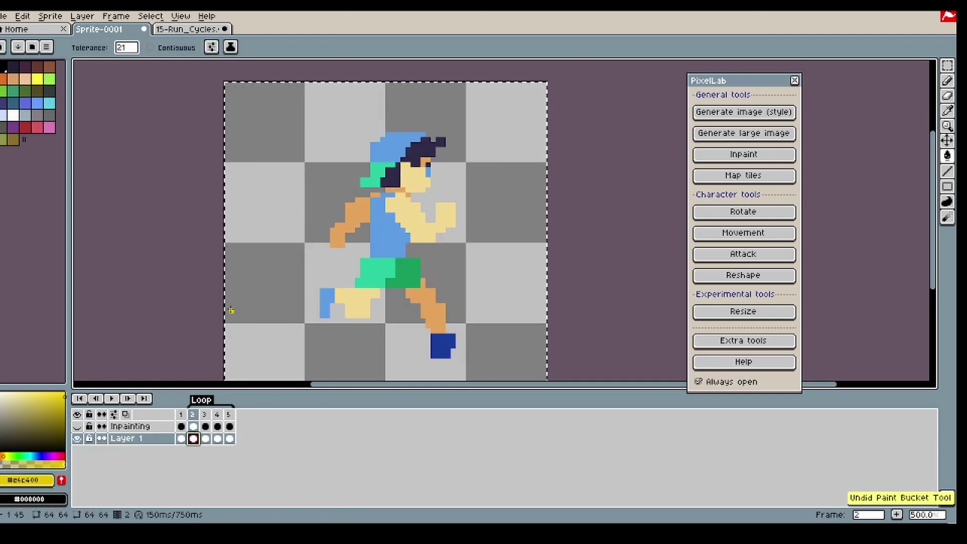
click(196, 51)
click(417, 218)
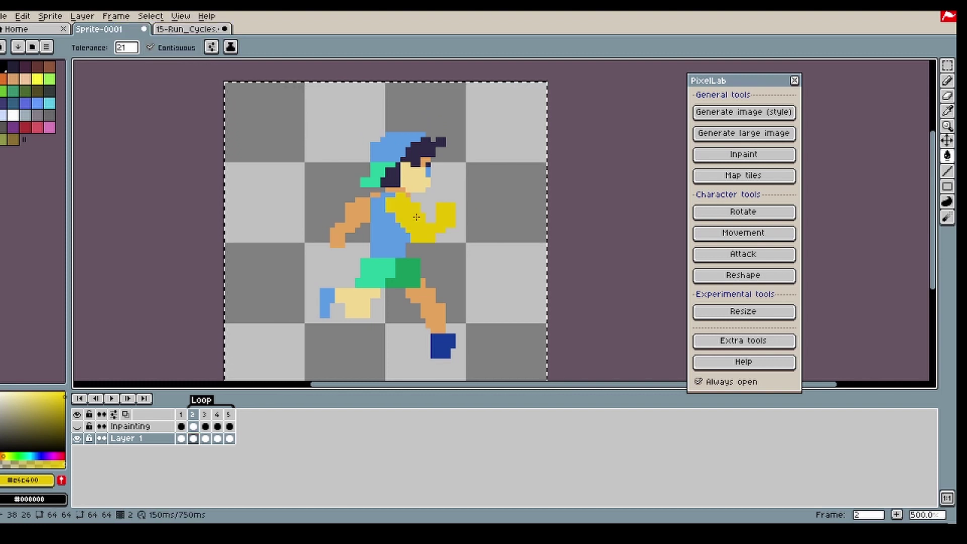
Step: Fill the runner's back arm on Layer 1 of frame 2 with the sampled yellow
click(355, 211)
click(181, 426)
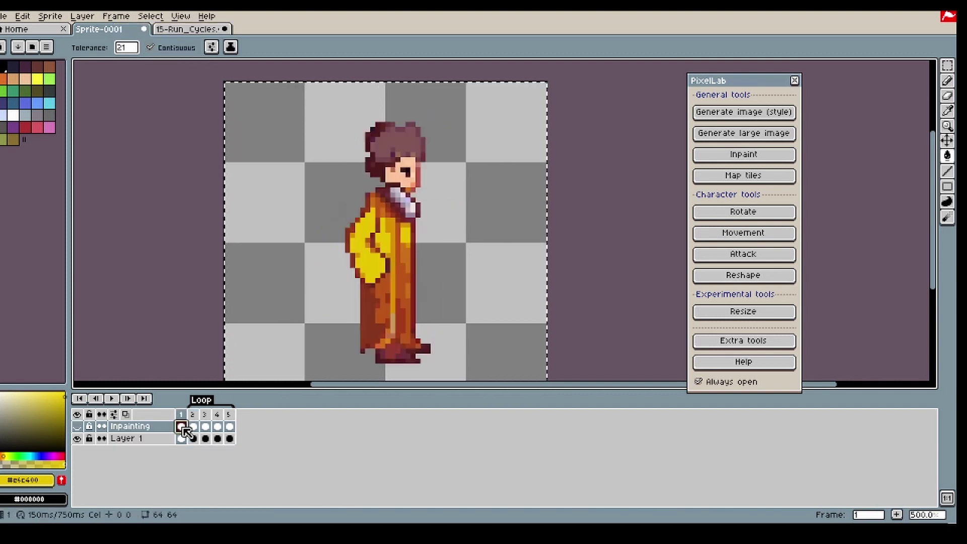
click(193, 426)
click(193, 438)
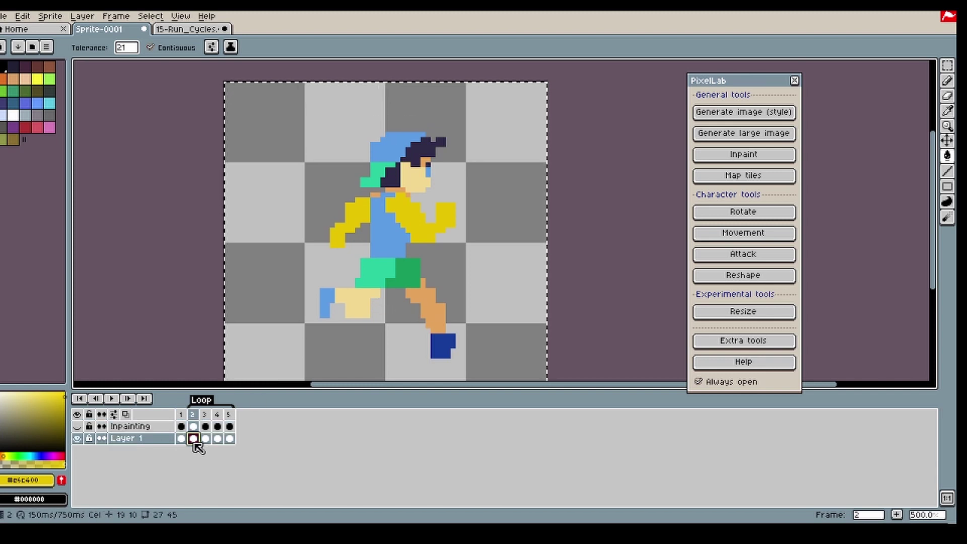
Step: Sample the dark red-brown (#87371f) of the robe's lower part on frame 1 and fill both runner's legs on frame 2 with it
click(181, 438)
key(i)
click(374, 330)
click(193, 438)
key(g)
click(358, 302)
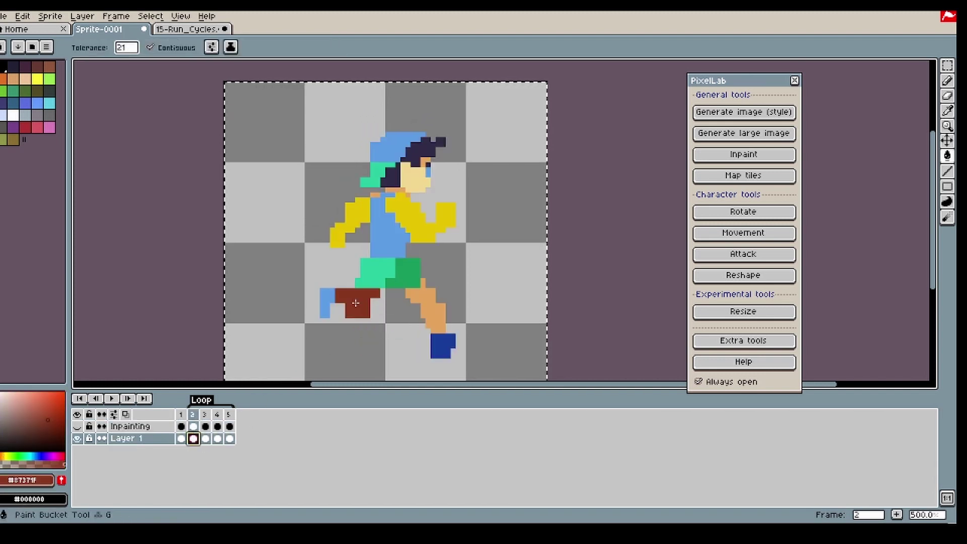
click(422, 306)
Step: Paint a red-brown robe skirt over the shorts and between the legs on frame 2 with the Pencil
click(181, 438)
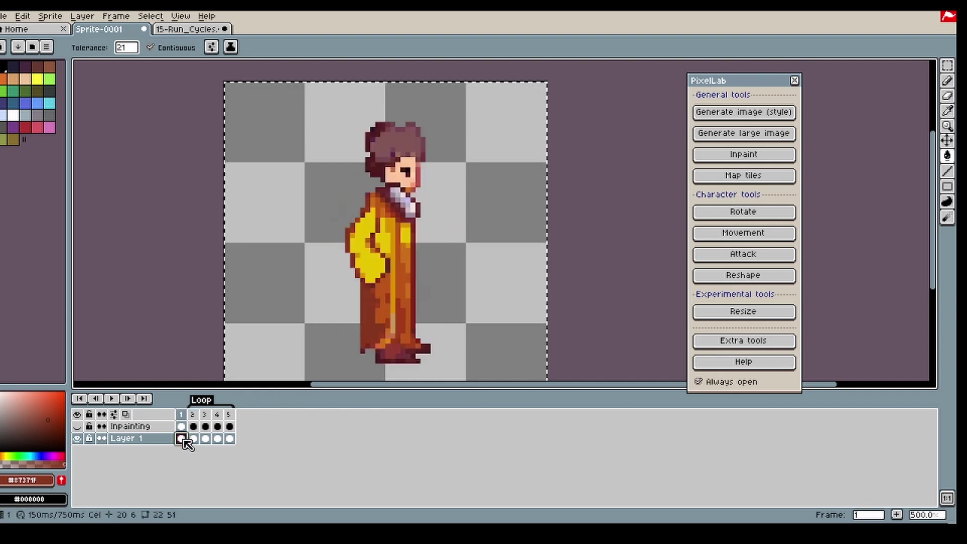
click(194, 439)
key(b)
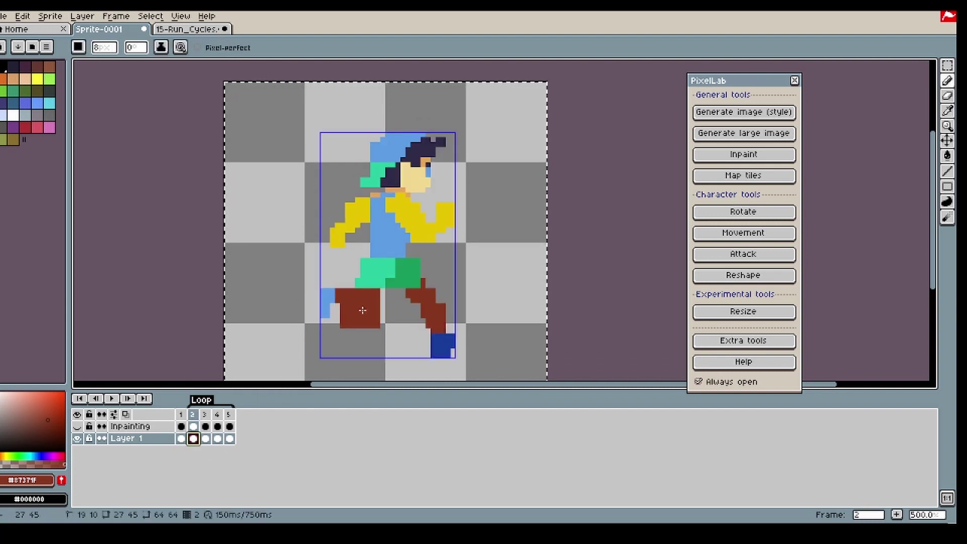
mouse_move(356, 306)
mouse_down()
mouse_move(423, 321)
mouse_move(358, 272)
mouse_move(372, 267)
mouse_move(381, 293)
mouse_move(374, 285)
mouse_move(386, 270)
mouse_move(407, 287)
mouse_up()
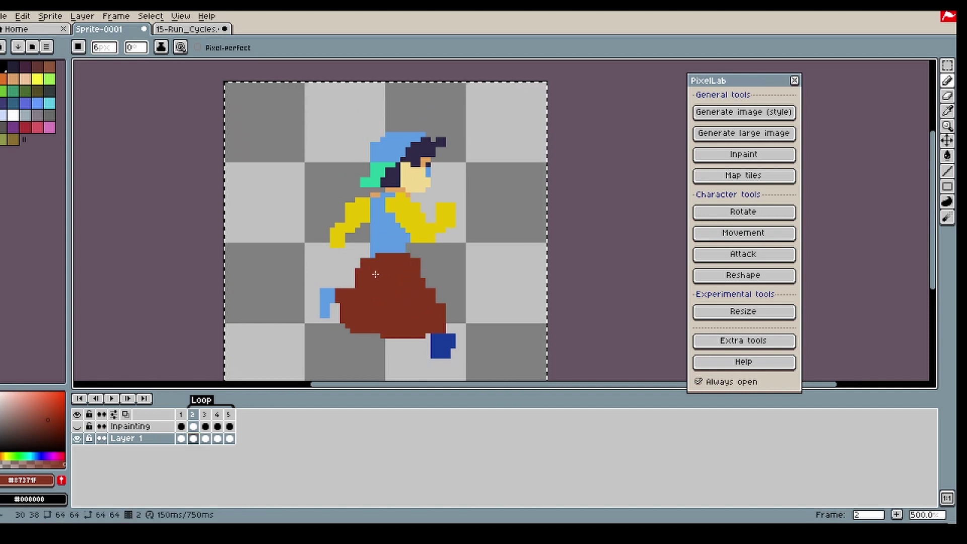
key(u)
click(355, 218)
key(ctrl+z)
click(368, 222)
key(ctrl+z)
Step: Sample the yellow of the runner's sleeve and paint the blue torso on frame 2 with it
key(i)
click(364, 209)
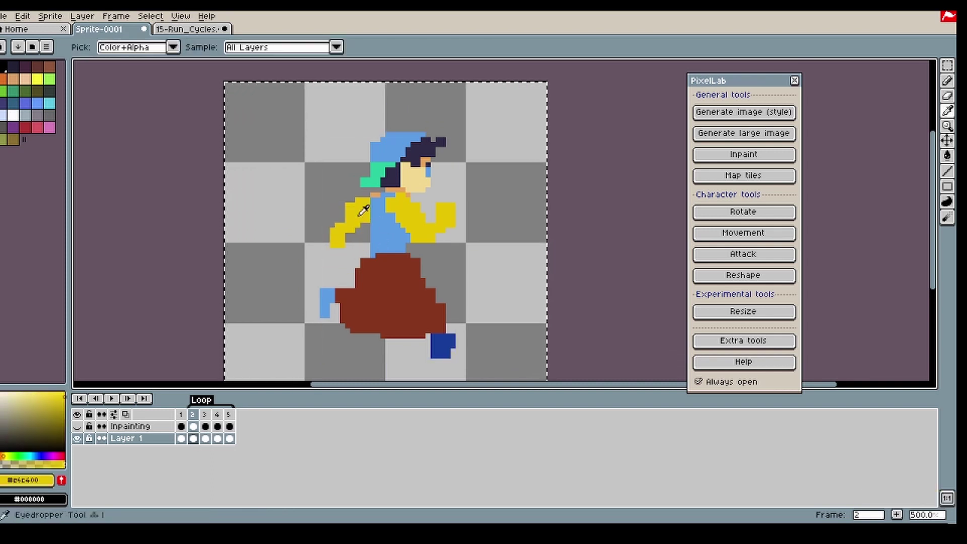
key(b)
mouse_move(383, 215)
mouse_down()
mouse_move(380, 246)
mouse_move(394, 223)
mouse_move(411, 267)
mouse_up()
Step: Sample the shoe colour (#943b33) on frame 1 and fill both of the runner's shoes on frame 2 with it
click(184, 439)
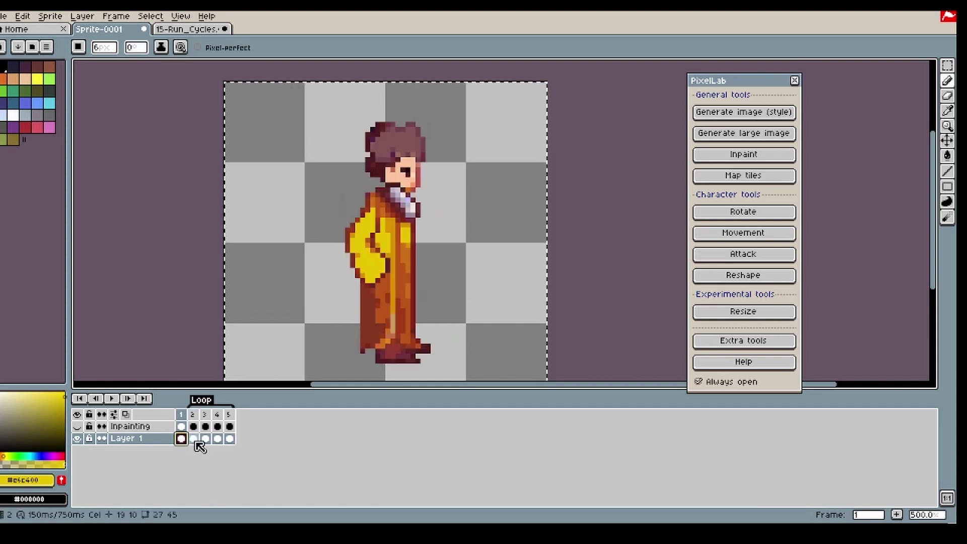
alt+click(376, 358)
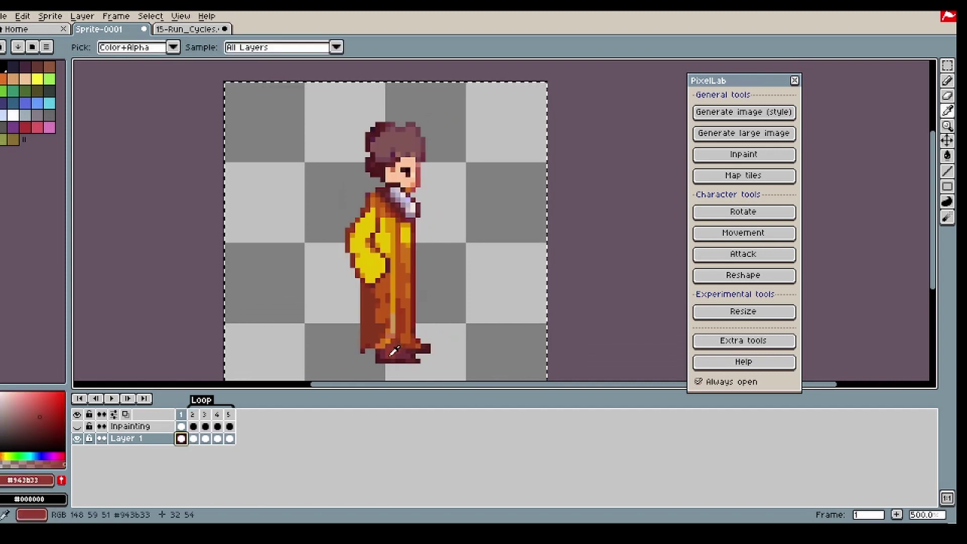
click(194, 438)
key(ctrl+z)
key(g)
click(332, 298)
click(450, 344)
key(b)
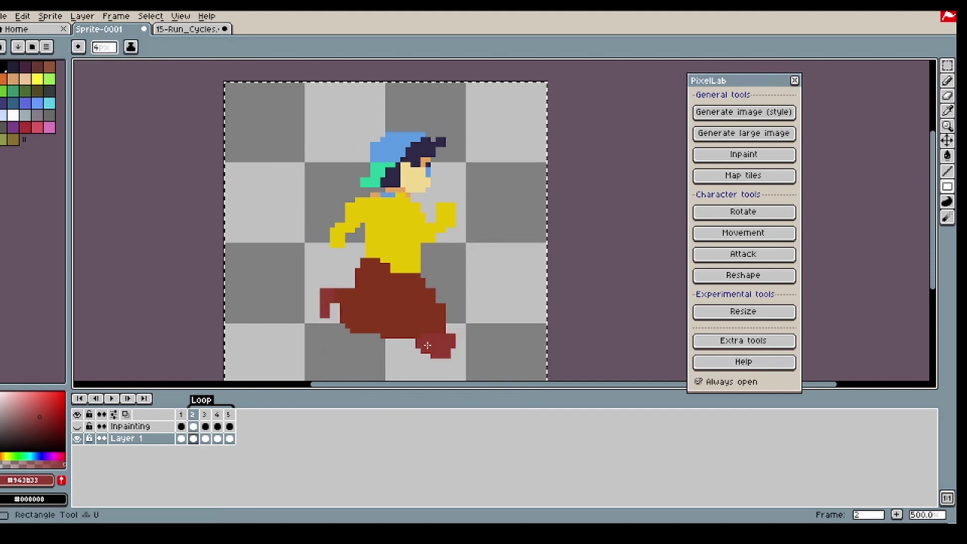
Step: Fill both of the runner's shoes on frames 3, 4 and 5 with the sampled shoe colour
click(205, 438)
key(g)
click(362, 315)
click(384, 351)
click(217, 438)
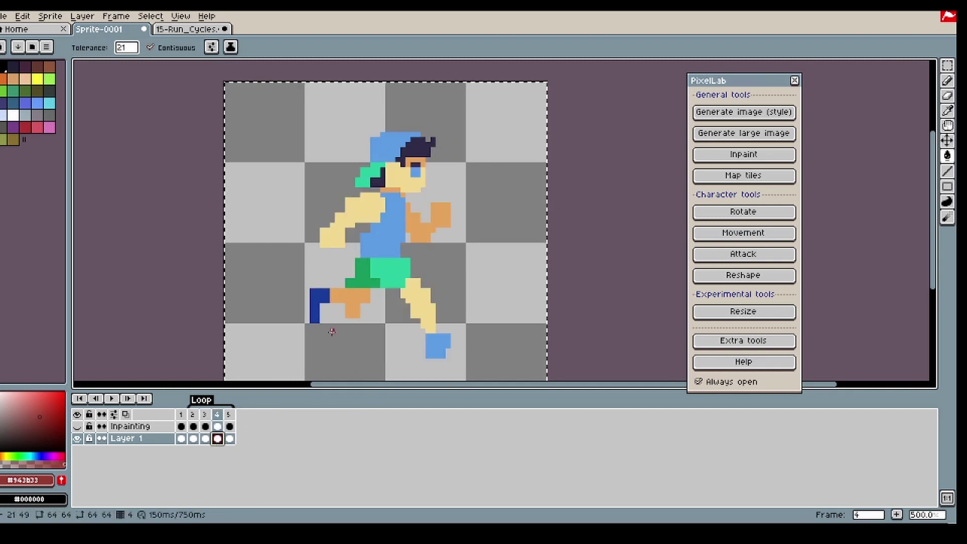
click(317, 302)
click(440, 349)
click(229, 438)
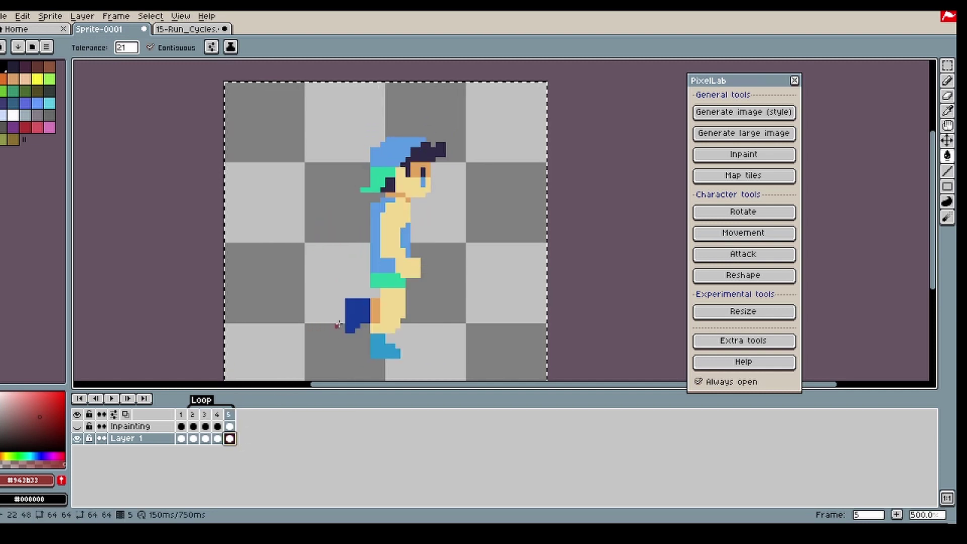
click(342, 318)
click(374, 351)
Step: Sample the skirt's red-brown on frame 2 and recolour the legs and shorts on frame 3 using the Paint Bucket and a 4 px Pencil
click(194, 438)
key(i)
click(358, 320)
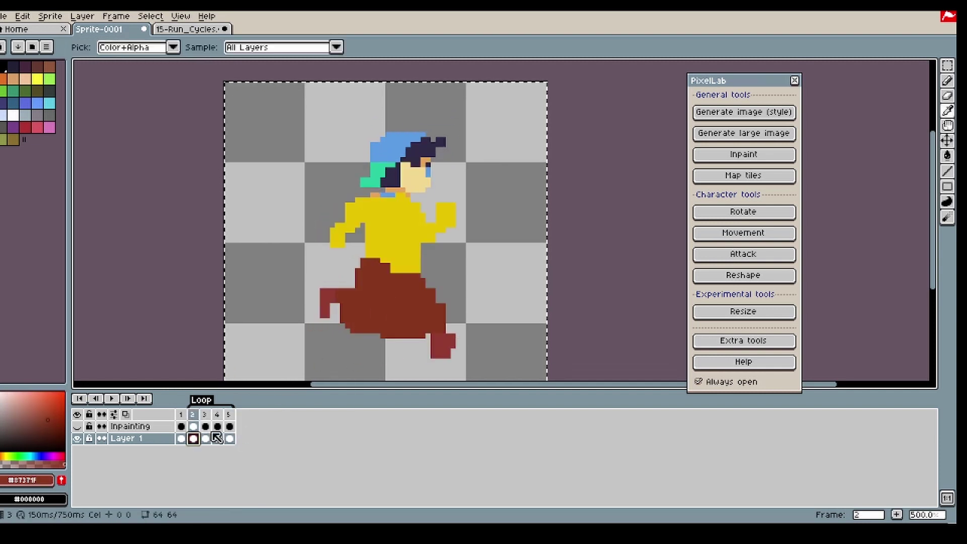
click(207, 439)
key(h)
key(g)
click(393, 311)
click(388, 323)
key(b)
key(minus)
key(minus)
drag(388, 290, 403, 285)
Step: Paint the red-brown robe skirt over the legs and shorts on frames 4 and 5
click(219, 439)
mouse_move(343, 302)
mouse_down()
mouse_move(428, 322)
mouse_move(373, 282)
mouse_move(403, 270)
mouse_move(398, 308)
mouse_move(380, 278)
mouse_up()
key(period)
click(386, 297)
click(219, 440)
Step: Sample the yellow of the torso on frame 2 and fill the runner's arm on frame 3 with it
click(195, 440)
key(i)
click(375, 242)
click(205, 438)
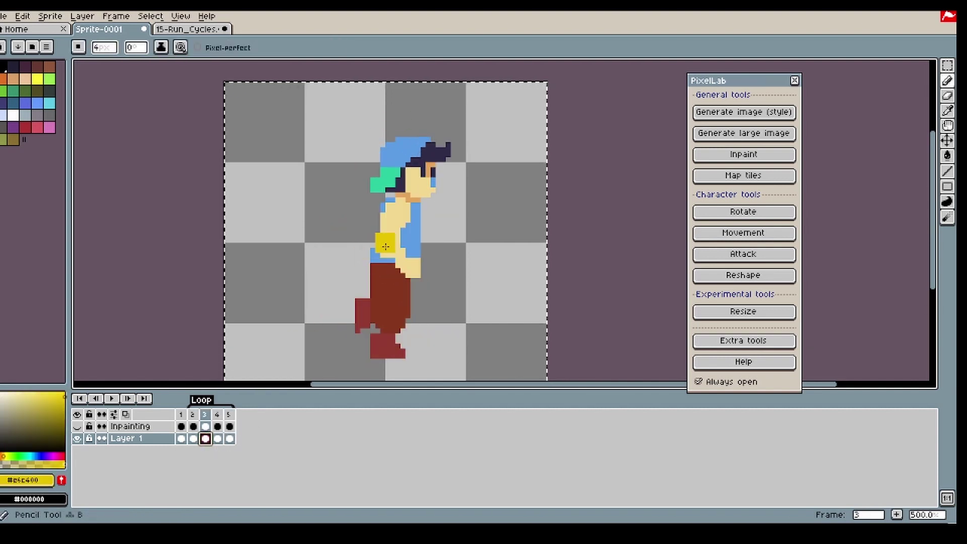
key(g)
click(396, 247)
key(b)
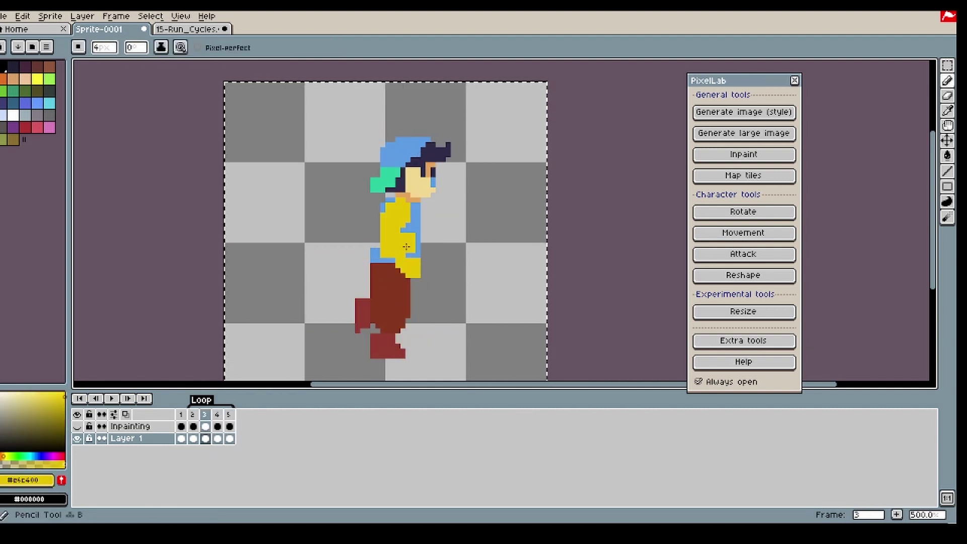
Step: Sample the orange of the robe's front on frame 1 and paint the torso and upper arms on frame 2 with it
click(180, 438)
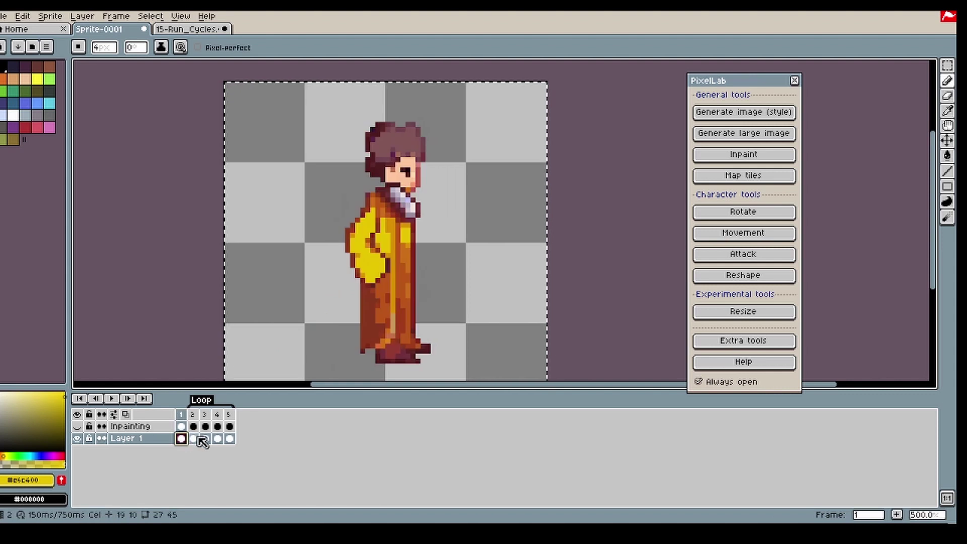
key(i)
click(400, 240)
key(b)
click(193, 438)
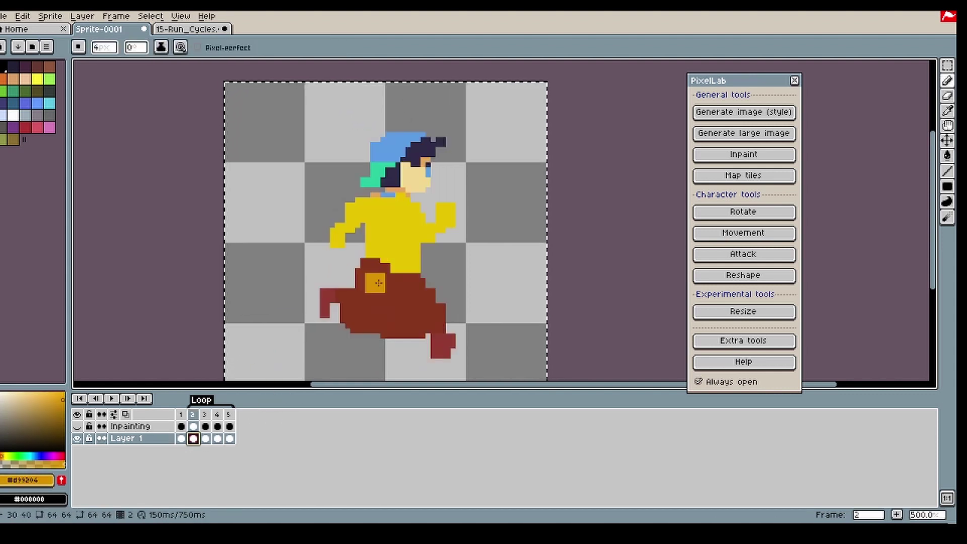
mouse_move(374, 218)
mouse_down()
mouse_move(353, 218)
mouse_move(378, 201)
mouse_move(376, 260)
mouse_move(386, 210)
mouse_move(405, 232)
mouse_move(412, 274)
mouse_up()
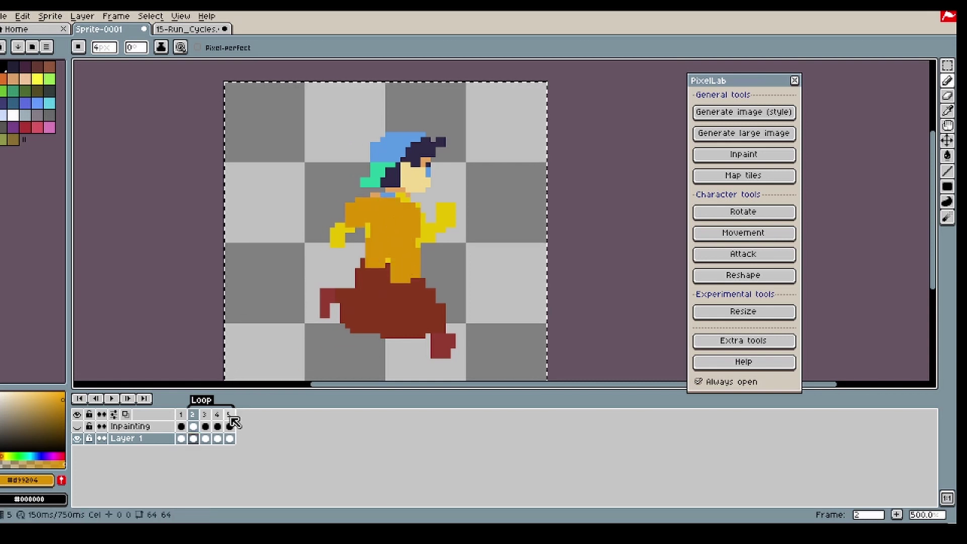
Step: On frame 3, fill the blue shirt areas with the orange and widen the lower sleeve with the arm's yellow
click(207, 438)
key(g)
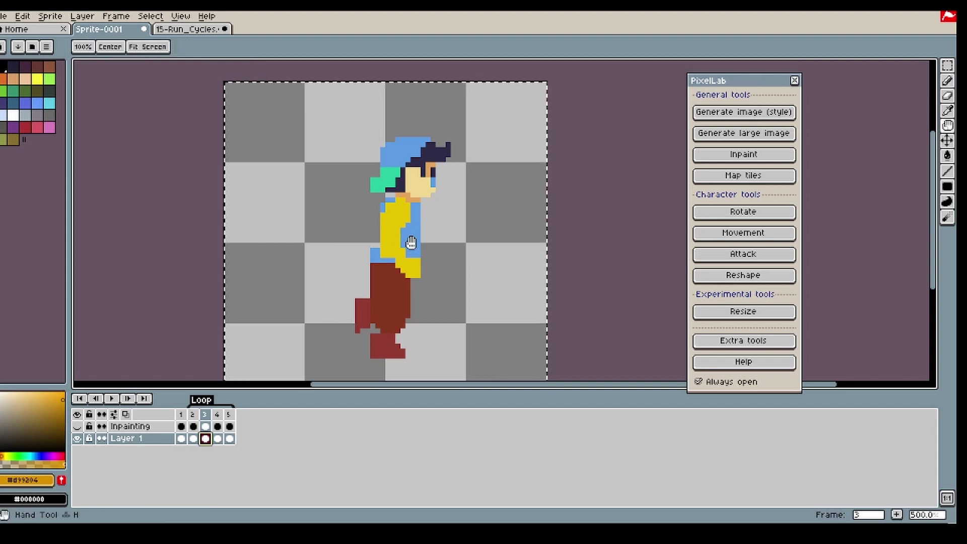
click(416, 221)
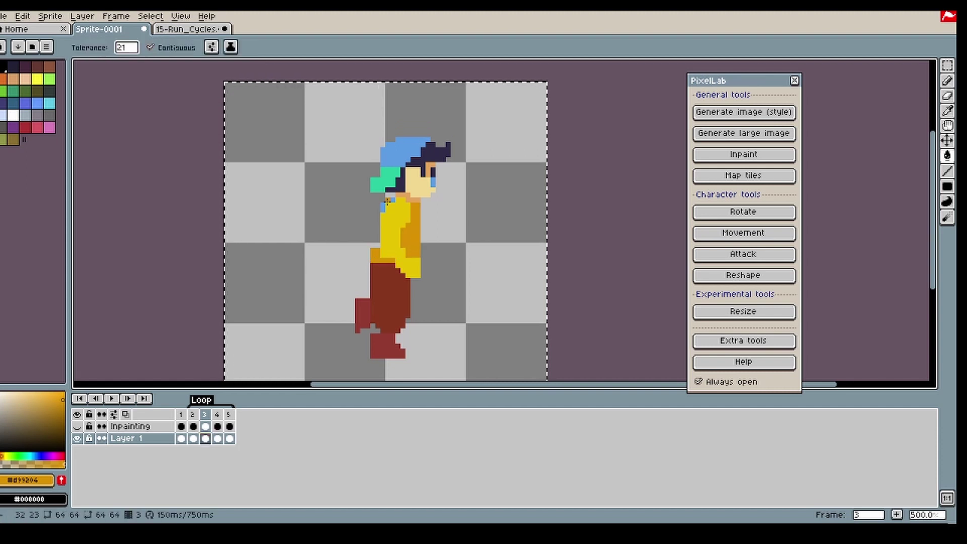
key(b)
alt+click(406, 271)
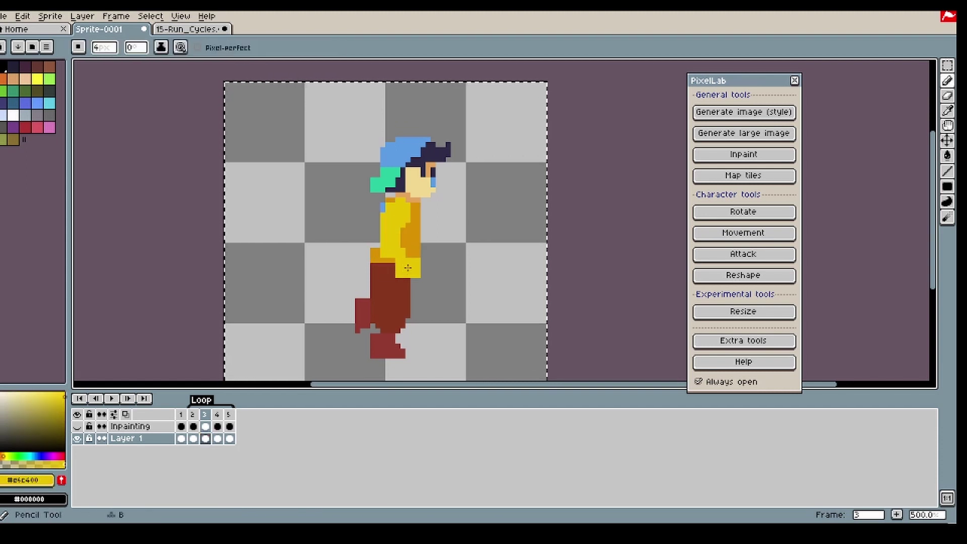
drag(403, 274, 390, 263)
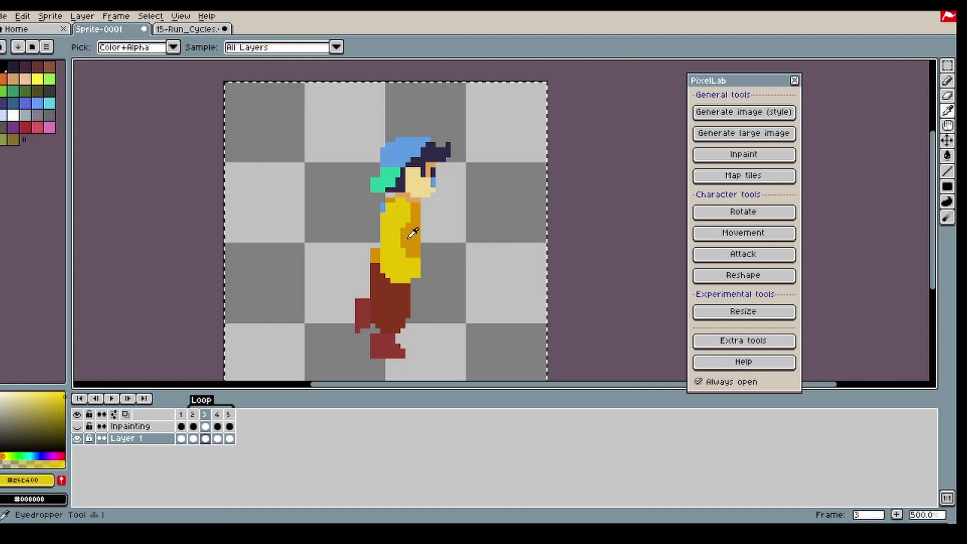
Step: Sample the orange again, touch up the back of the shirt on frame 3 and paint the blue torso on frame 4
alt+click(411, 235)
scroll(381, 211, up, 1)
drag(379, 210, 376, 244)
click(218, 438)
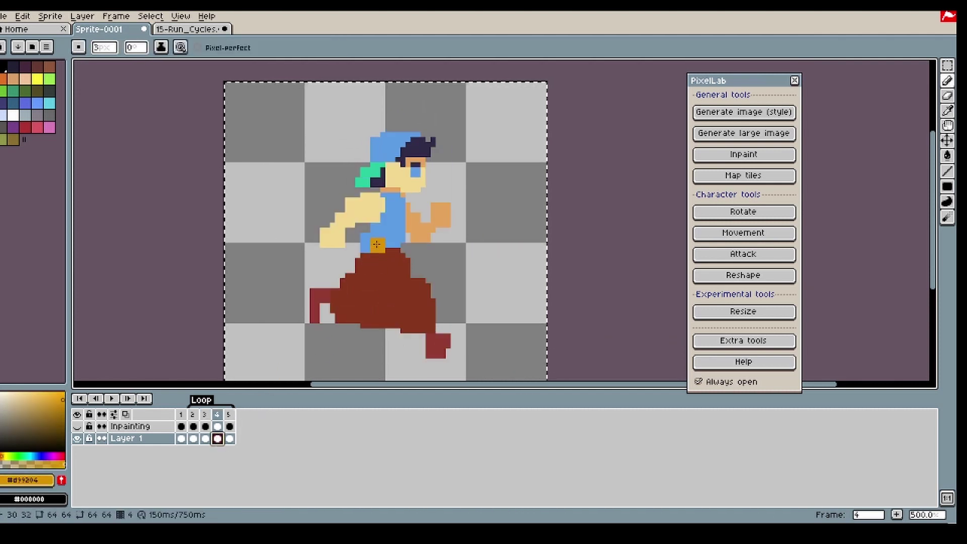
mouse_move(396, 204)
mouse_down()
mouse_move(403, 228)
mouse_move(402, 213)
mouse_move(383, 227)
mouse_move(392, 197)
mouse_move(408, 217)
mouse_up()
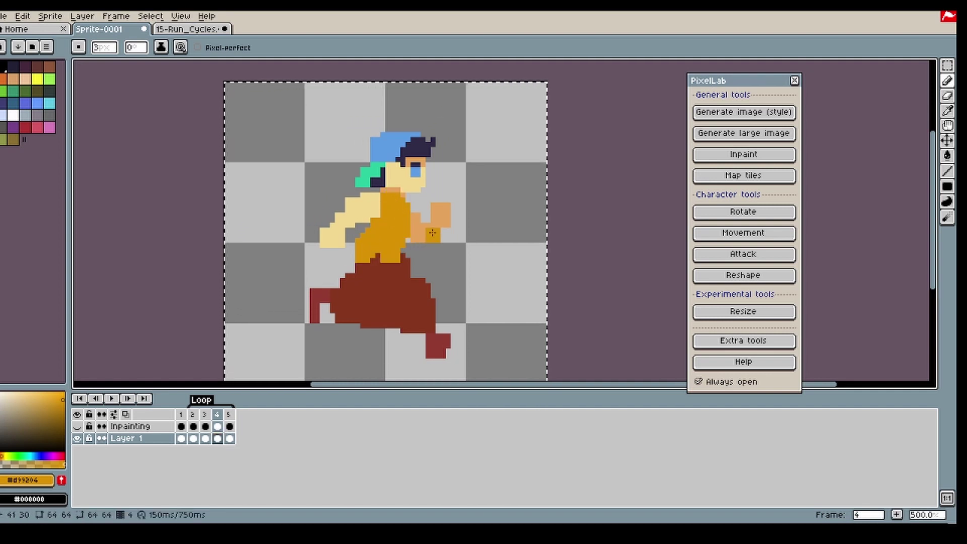
Step: Sample the sleeve's yellow on frame 3 and paint both arms on frame 4 as wide yellow sleeves
click(205, 438)
alt+click(398, 241)
click(219, 438)
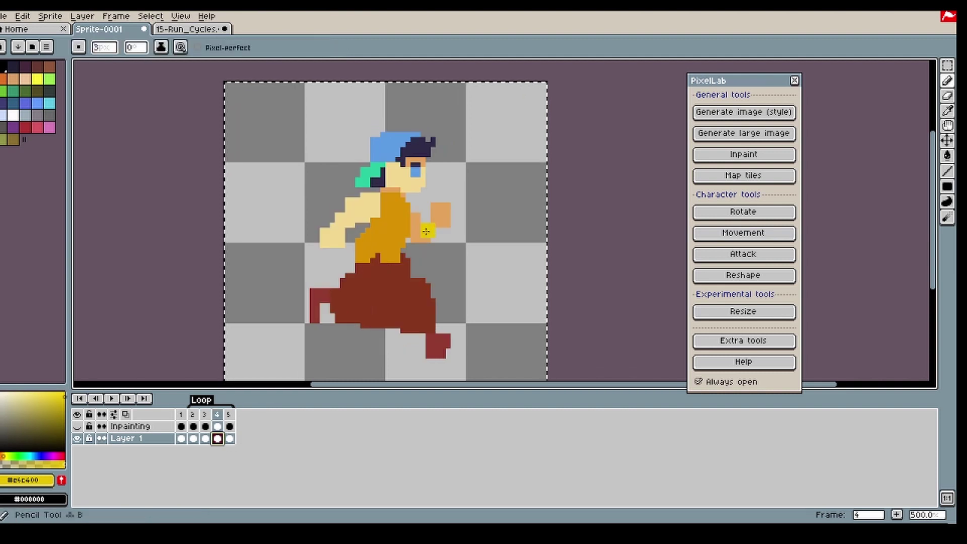
mouse_move(416, 216)
mouse_down()
mouse_move(416, 240)
mouse_move(409, 233)
mouse_move(428, 243)
mouse_move(440, 213)
mouse_move(440, 236)
mouse_move(439, 207)
mouse_up()
click(409, 232)
drag(440, 215, 431, 227)
drag(327, 240, 355, 204)
Step: On frame 5, paint the arm yellow and fill the remaining blue shirt areas with the orange sampled from frame 4
click(229, 438)
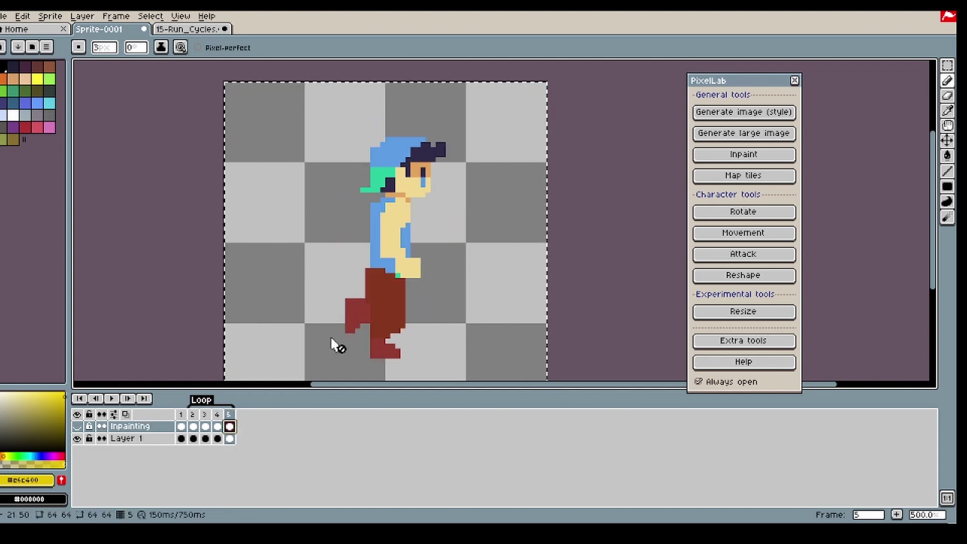
mouse_move(411, 267)
mouse_down()
mouse_move(394, 251)
mouse_move(385, 252)
mouse_move(397, 208)
mouse_up()
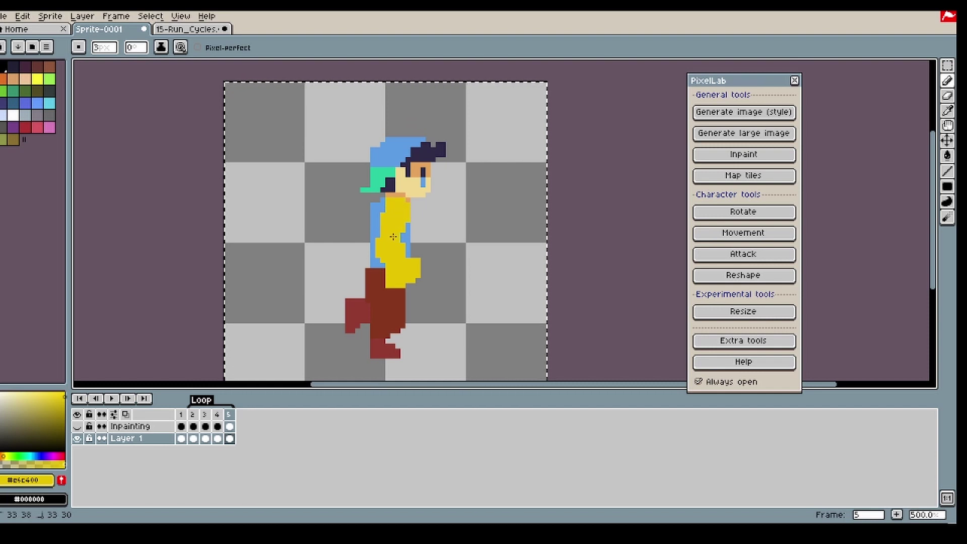
key(Left)
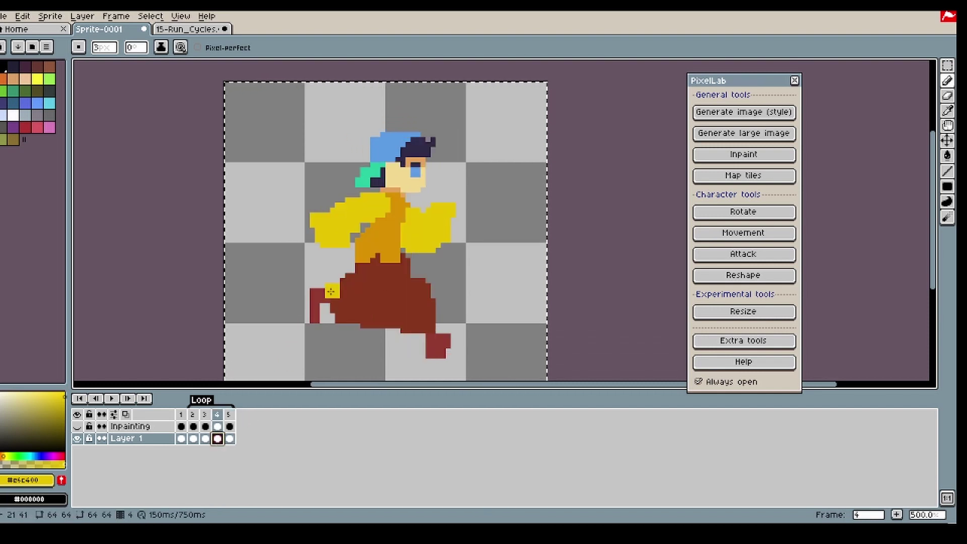
click(230, 438)
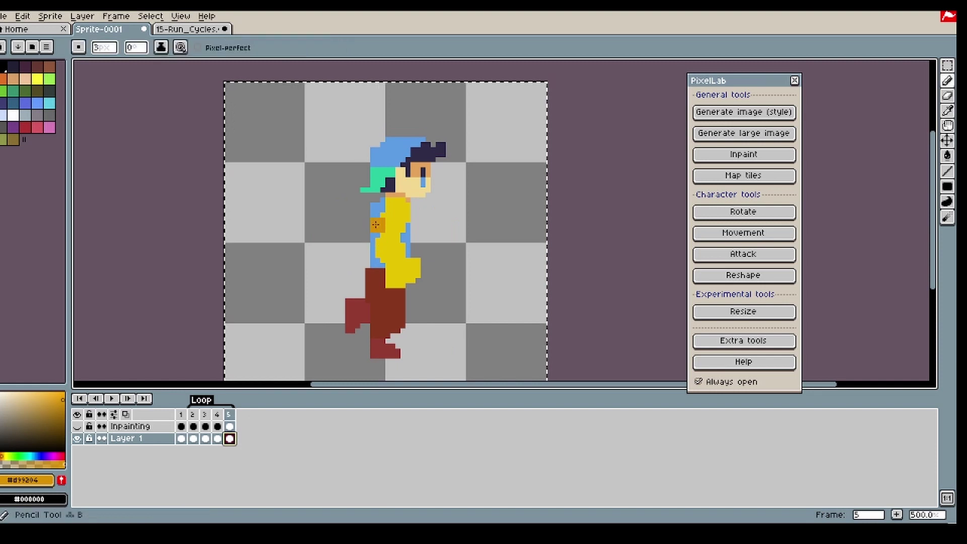
key(g)
click(376, 227)
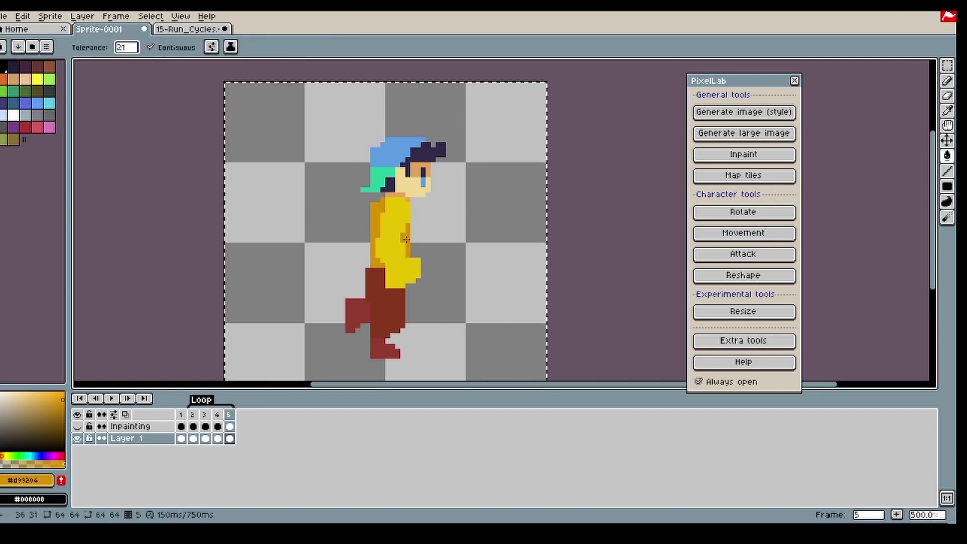
Step: Select a 21 × 17 px rectangle around the character's head on Layer 1 of frame 1 and copy it
key(Right)
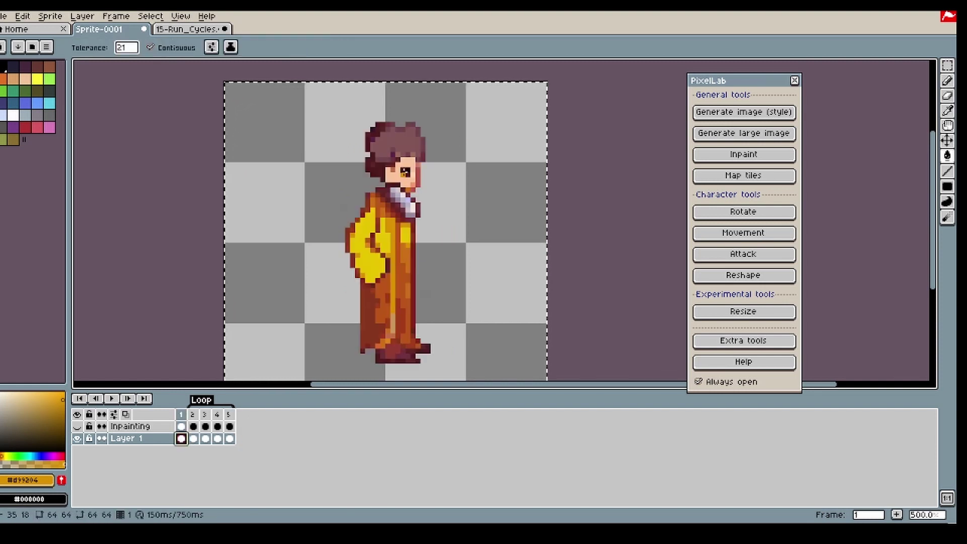
click(947, 66)
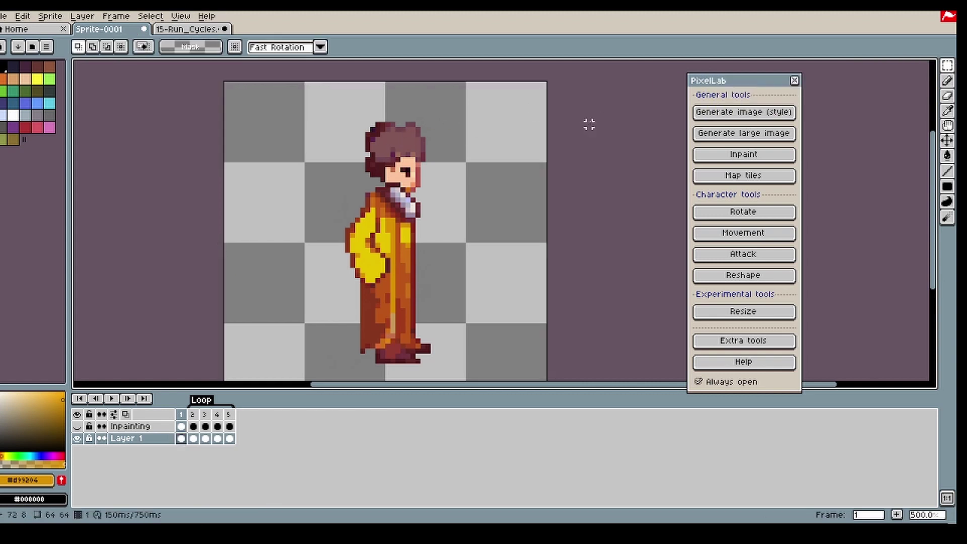
drag(438, 109, 358, 194)
click(194, 427)
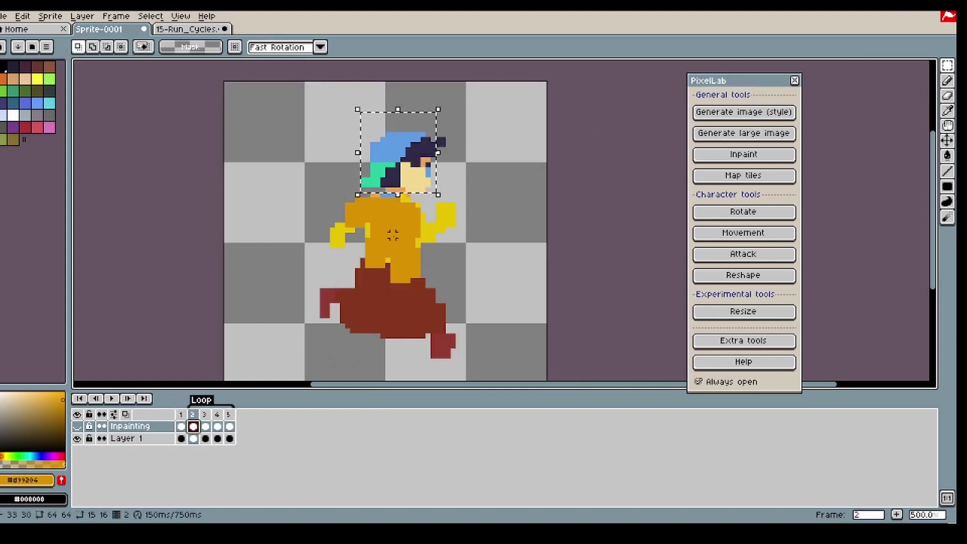
click(181, 439)
click(194, 439)
click(182, 439)
click(193, 439)
click(182, 439)
drag(463, 109, 353, 199)
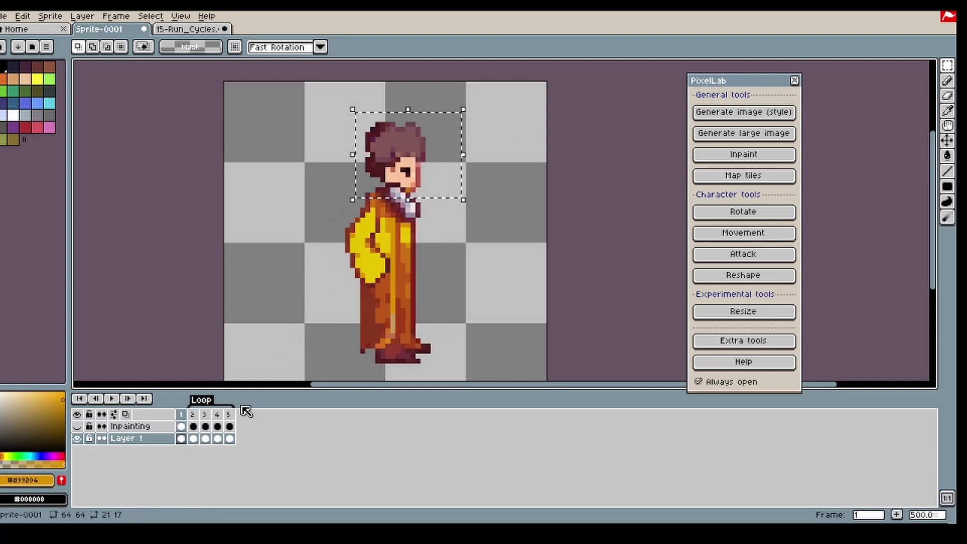
Step: Paste the copied head over the existing heads on frames 2, 3 and 4 of Layer 1, aligning it with each body
click(193, 439)
key(ctrl+v)
drag(425, 175, 454, 180)
click(207, 438)
key(ctrl+v)
click(218, 439)
key(ctrl+v)
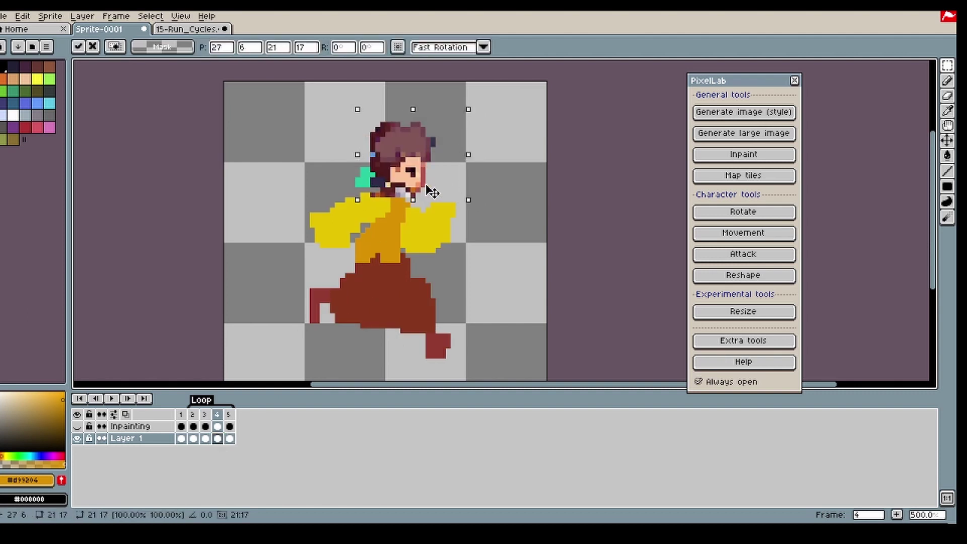
Step: Paste the copied head onto frame 5 of Layer 1 and position it over the neck
click(230, 438)
key(ctrl+v)
drag(436, 187, 442, 192)
key(Return)
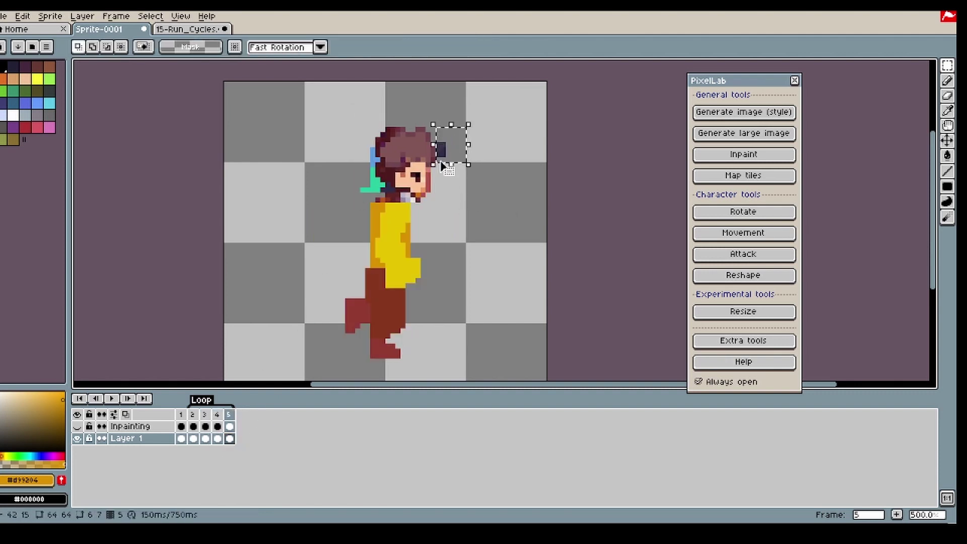
Step: Clear the leftover blue, green and navy hair around the head on frame 5, finishing with a 3 px eraser
drag(335, 137, 374, 189)
key(Delete)
key(ctrl+d)
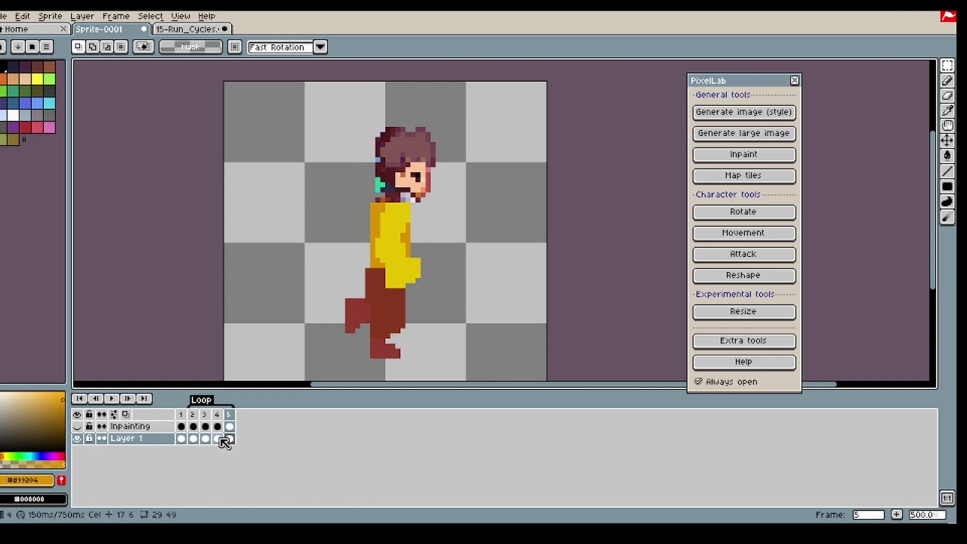
click(947, 95)
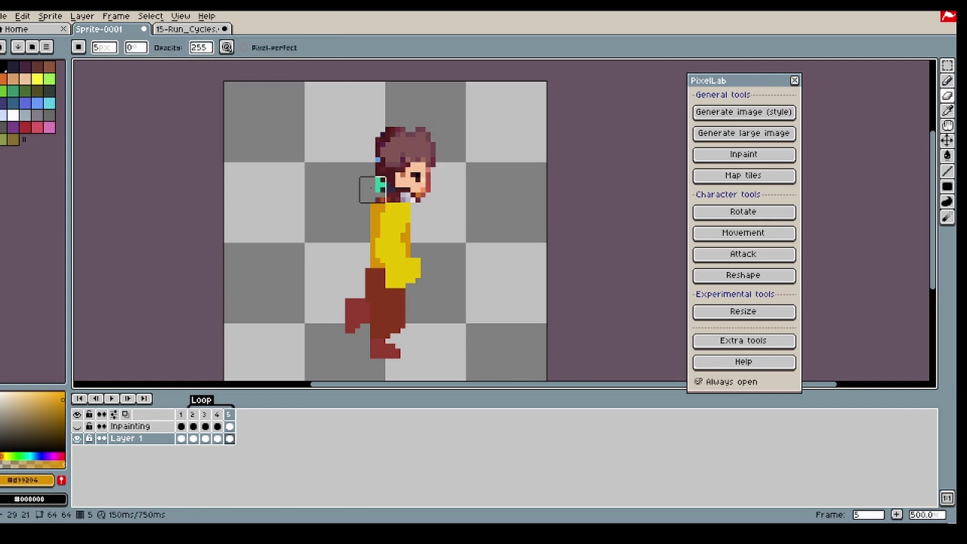
key(minus)
key(minus)
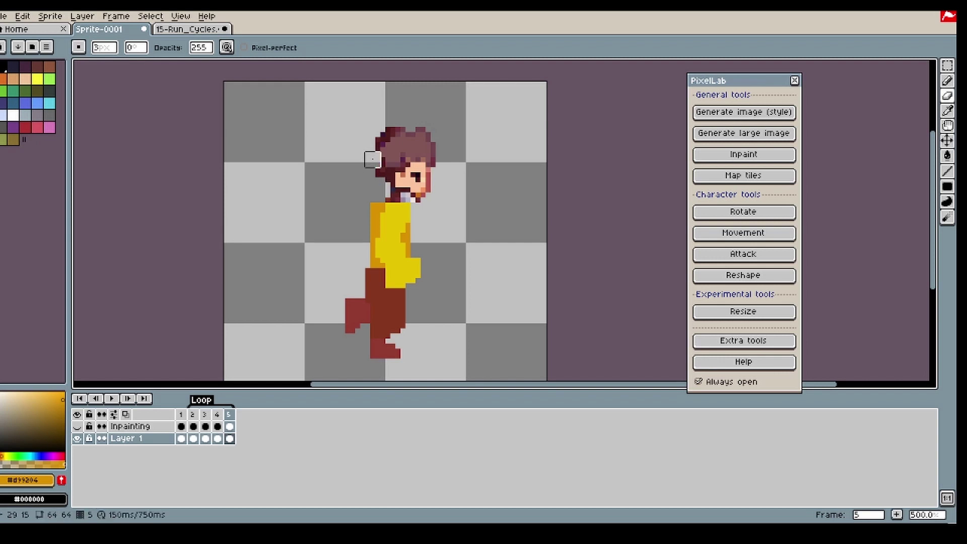
Step: Sample the dark brown hair colour and paint the back of the hair and neck on frame 5, reducing the pencil to 2 px
key(i)
click(375, 160)
key(b)
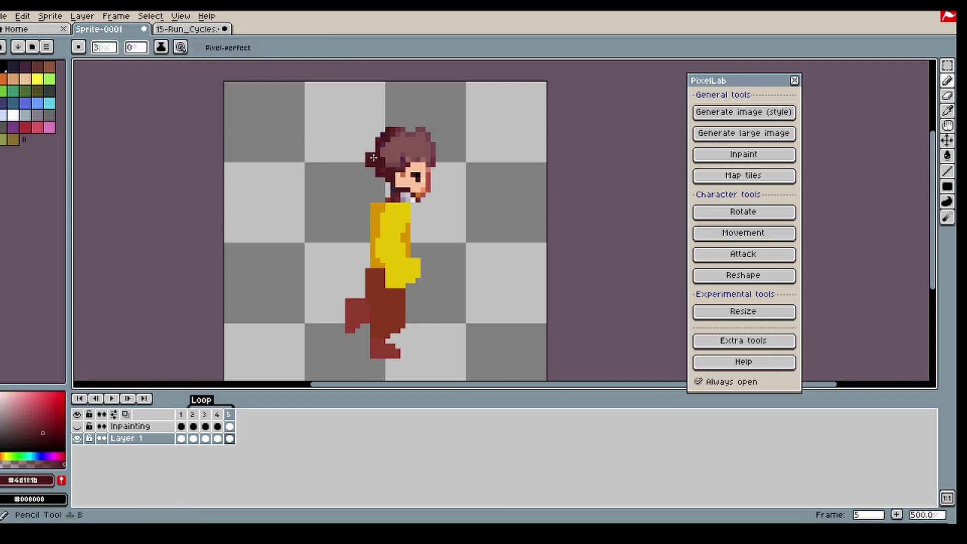
key(minus)
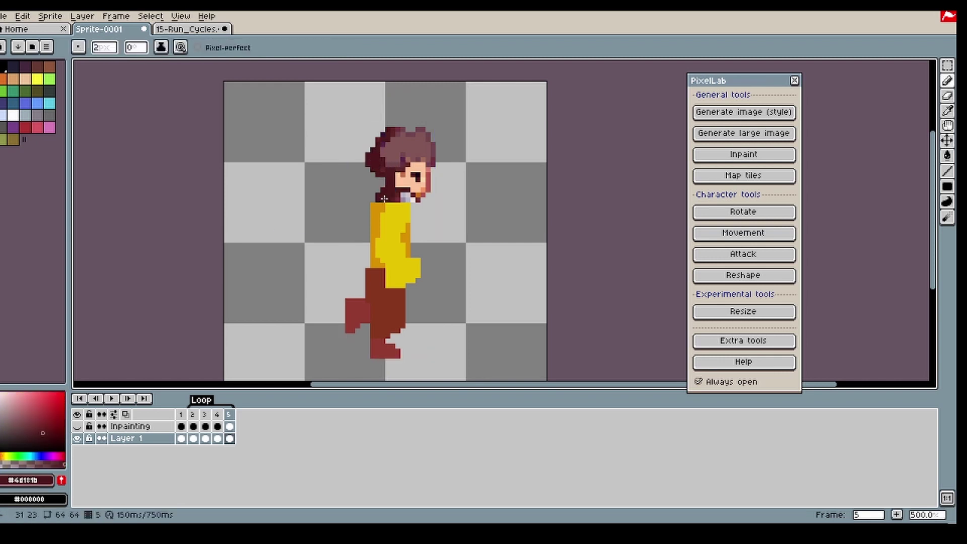
Step: On Layer 1 of frame 4, cover the leftover green and navy hair with dark brown and erase the stray pixels around the head
click(217, 426)
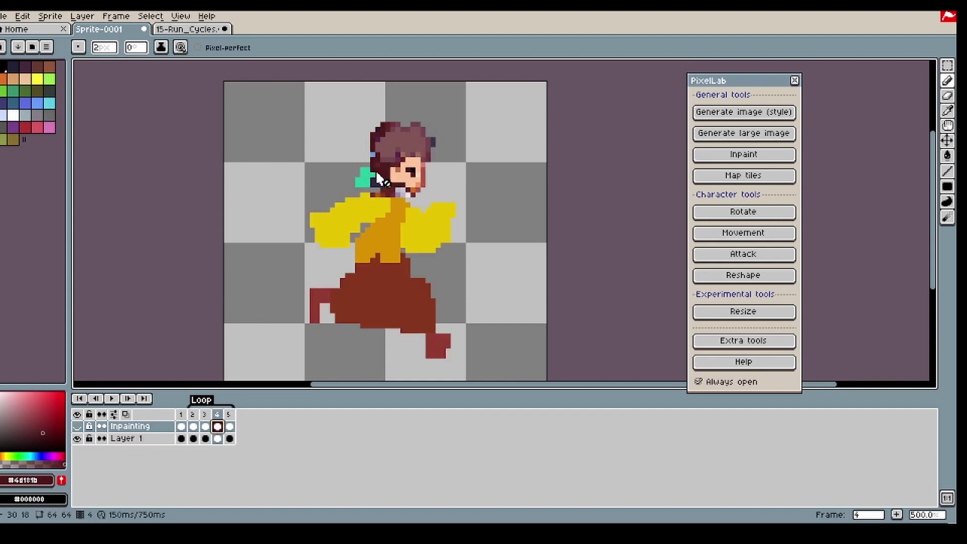
click(220, 438)
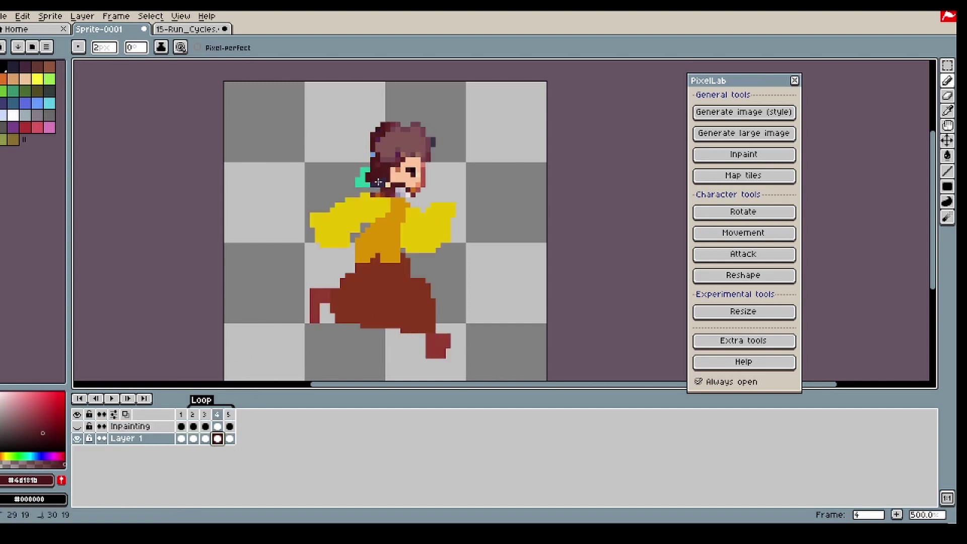
key(i)
key(b)
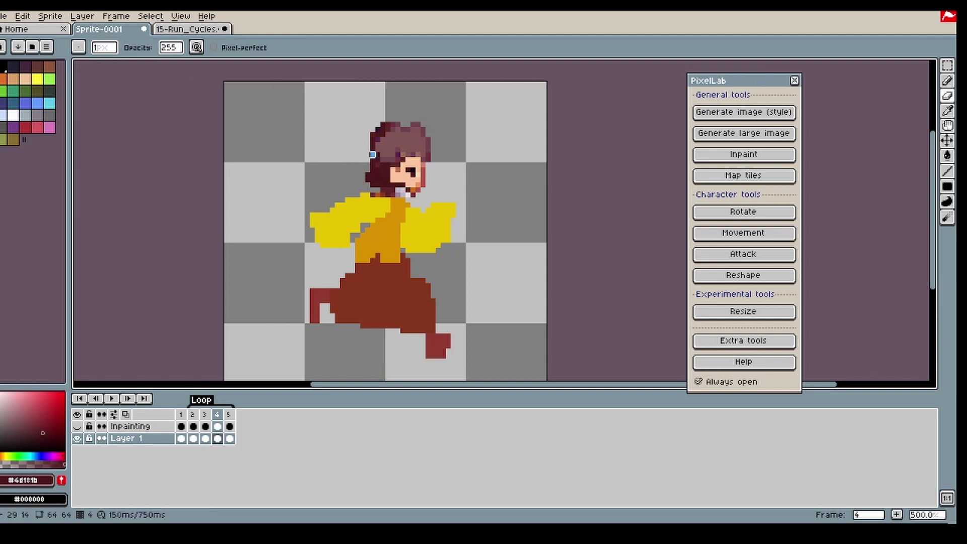
Step: Erase the leftover coloured hair around the heads on frames 3 and 2, and fill out the back hair on frame 2 in dark brown
click(205, 427)
key(Down)
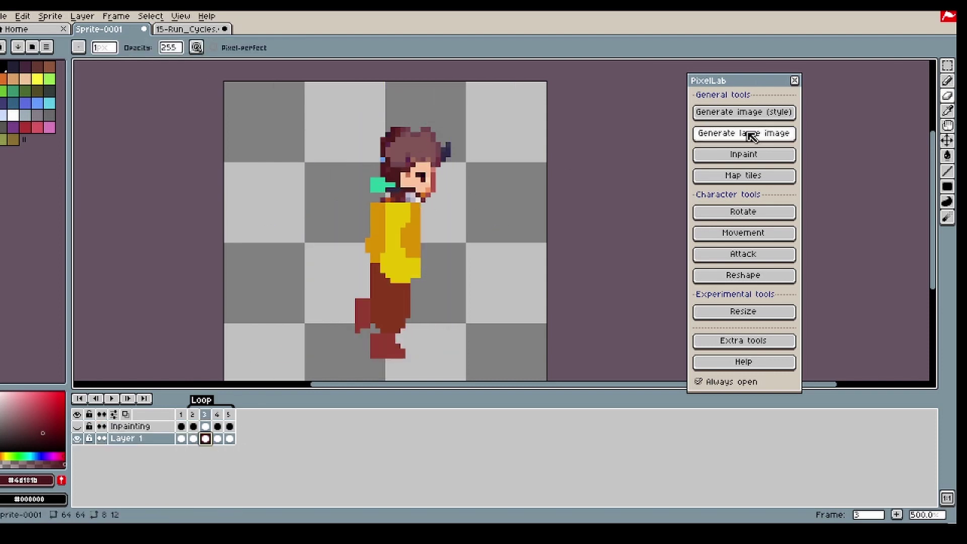
key(Left)
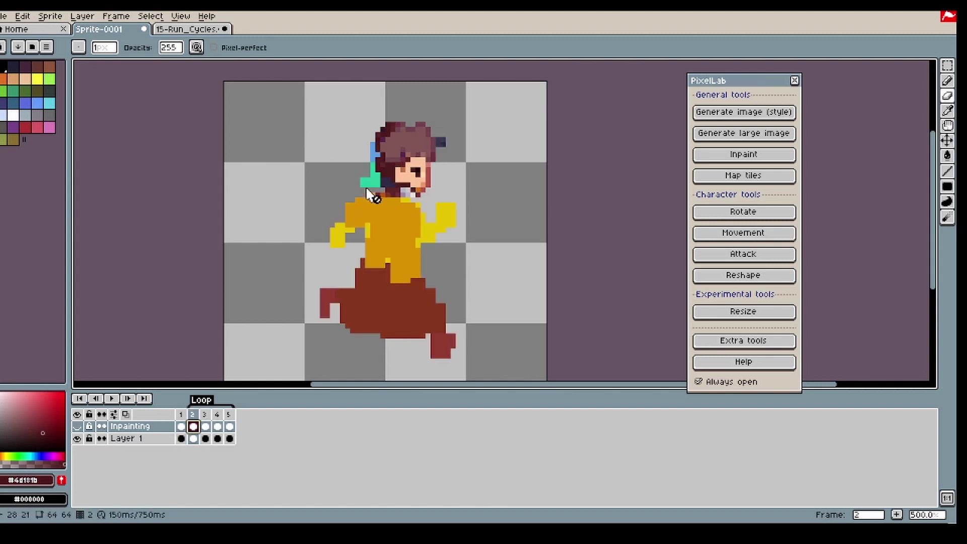
drag(373, 159, 377, 154)
drag(443, 144, 433, 140)
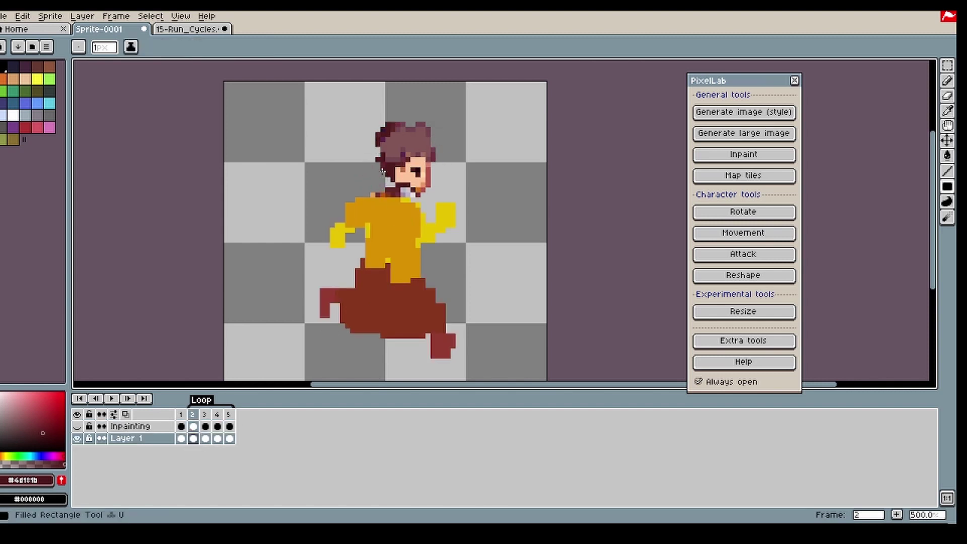
click(946, 80)
key(ctrl+z)
drag(374, 151, 382, 180)
Step: Check the repainted frames, open the Movement generator from frame 1 of Layer 1 and set the init image strength to 102
click(181, 440)
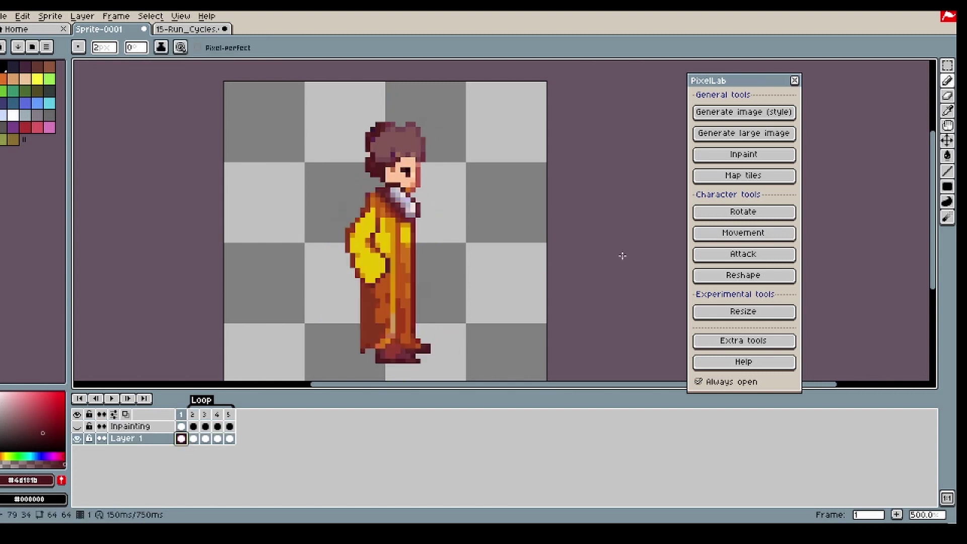
click(206, 440)
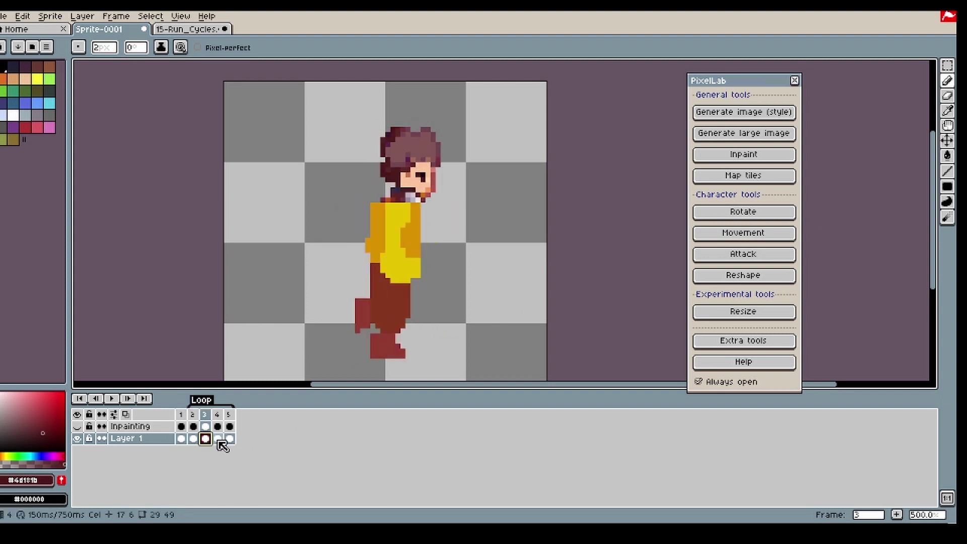
click(217, 439)
click(230, 439)
click(181, 439)
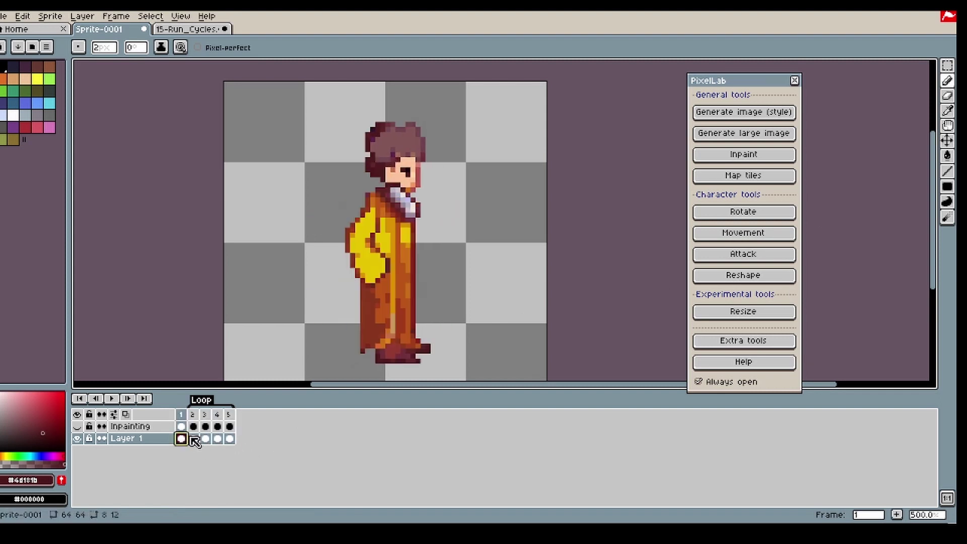
click(781, 232)
drag(725, 86, 701, 44)
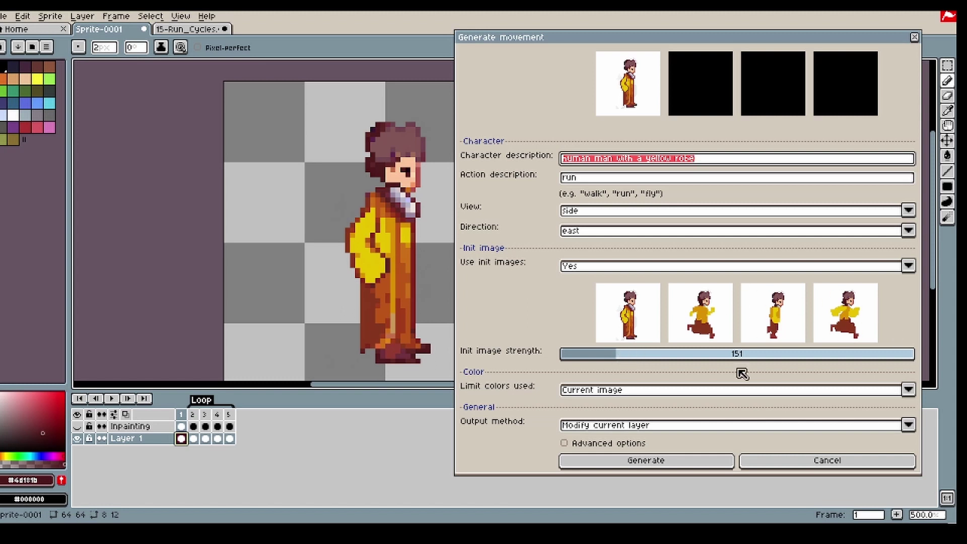
click(612, 360)
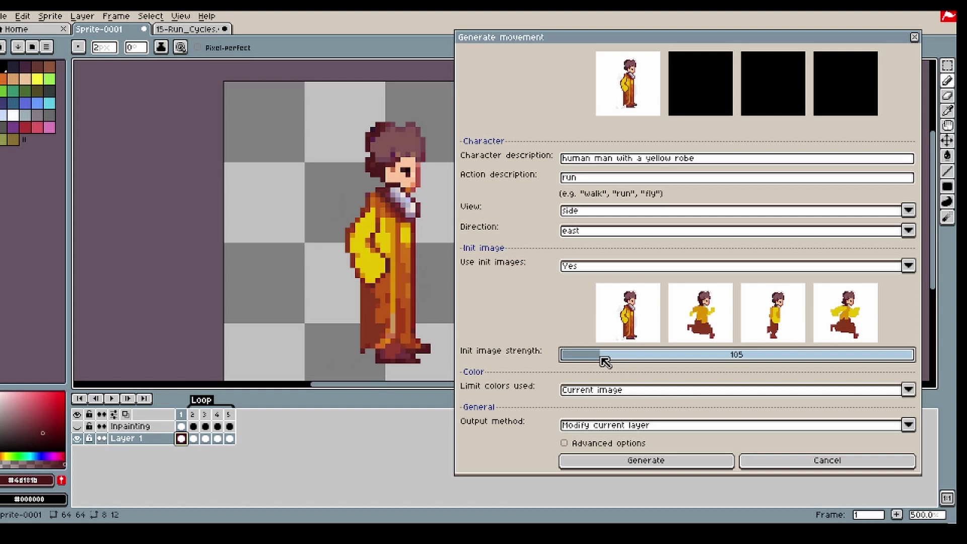
Step: Cancel the first generation and restart it from frame 1 with the output method set to Modify current layer
click(631, 461)
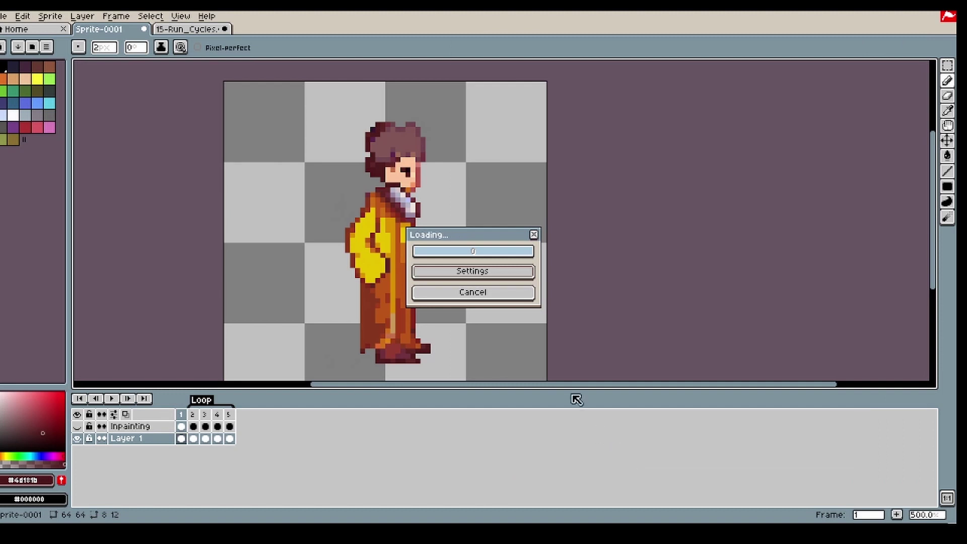
click(511, 303)
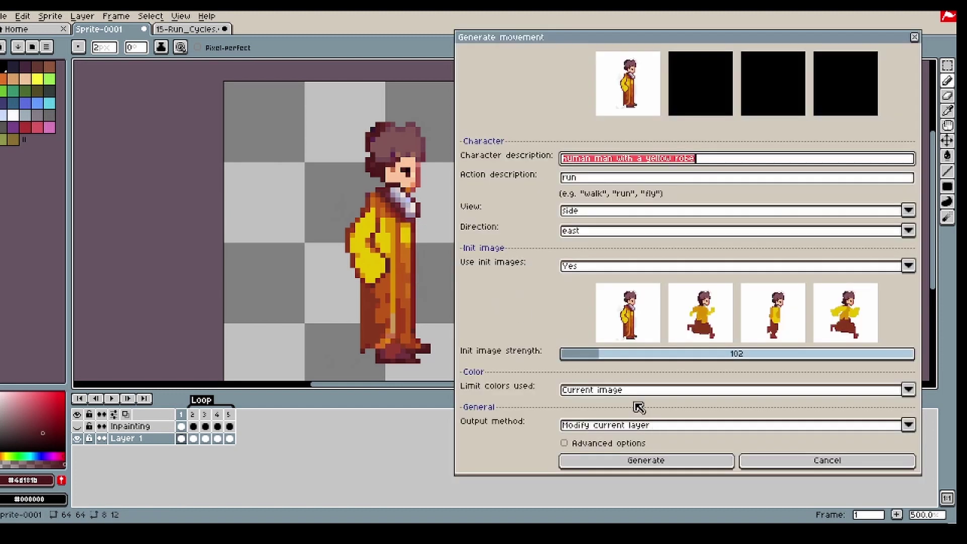
click(631, 425)
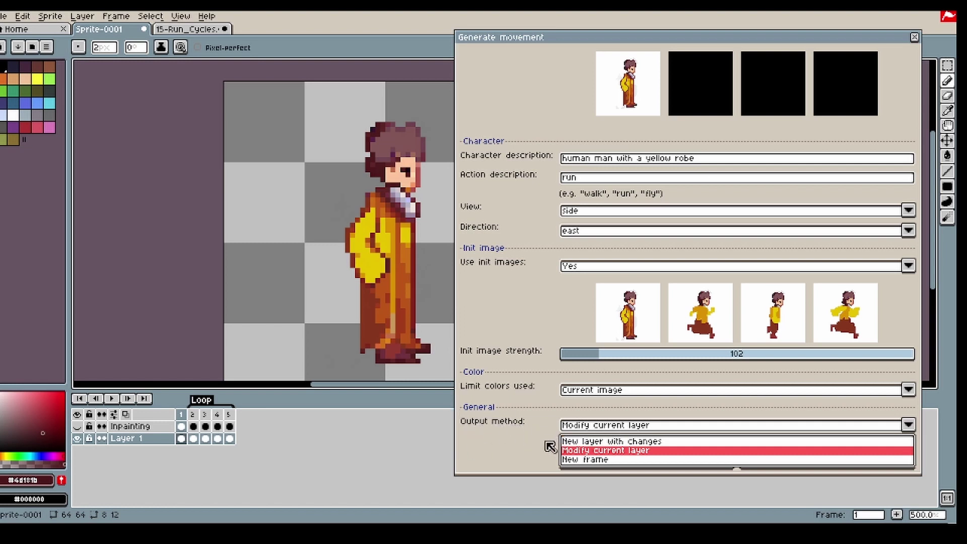
click(637, 453)
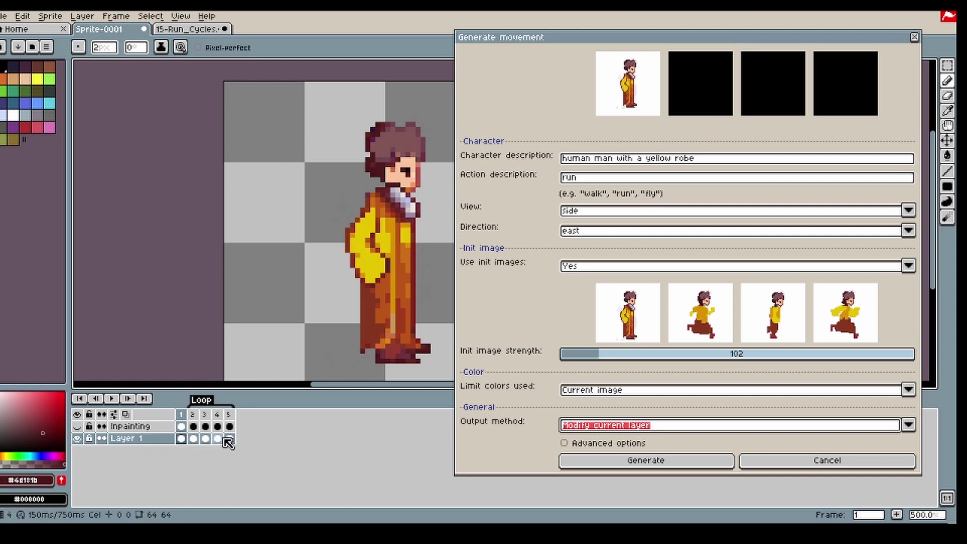
click(205, 439)
click(193, 439)
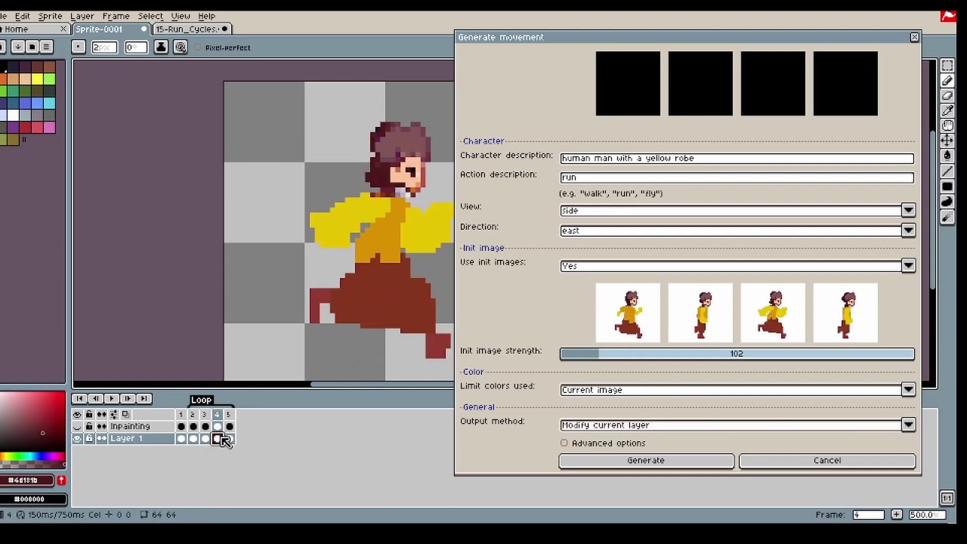
click(181, 439)
click(636, 461)
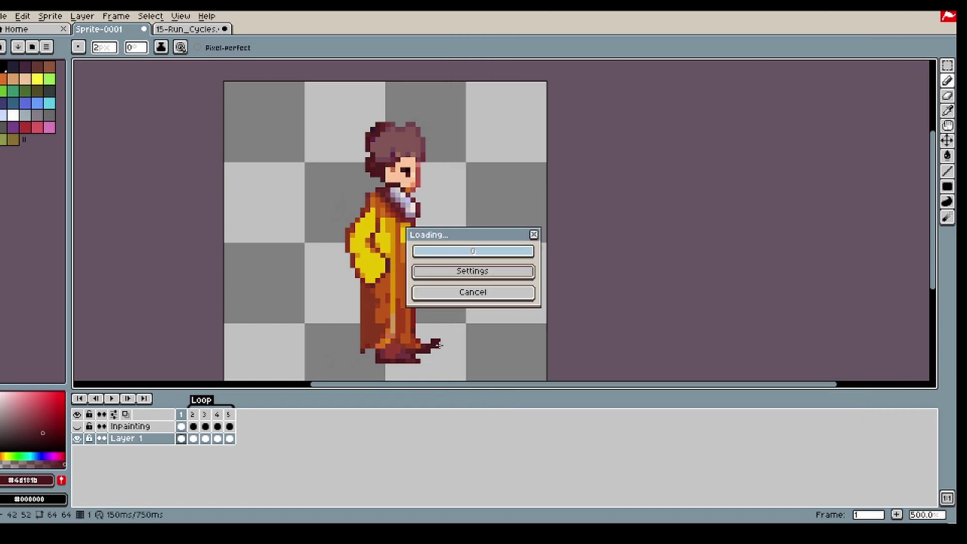
Step: Examine the generated run poses on frames 2, 3 and 4
drag(616, 221, 686, 209)
click(193, 439)
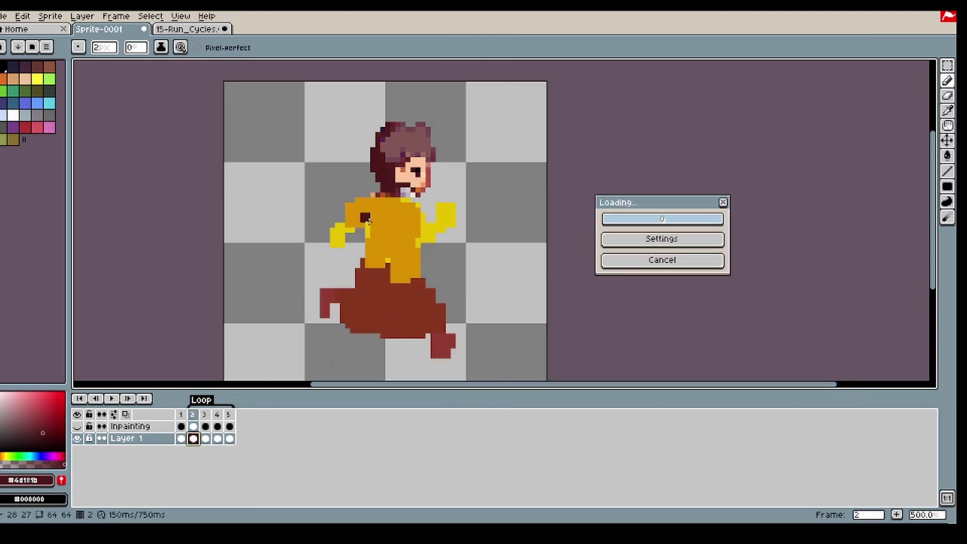
scroll(264, 277, down, 1)
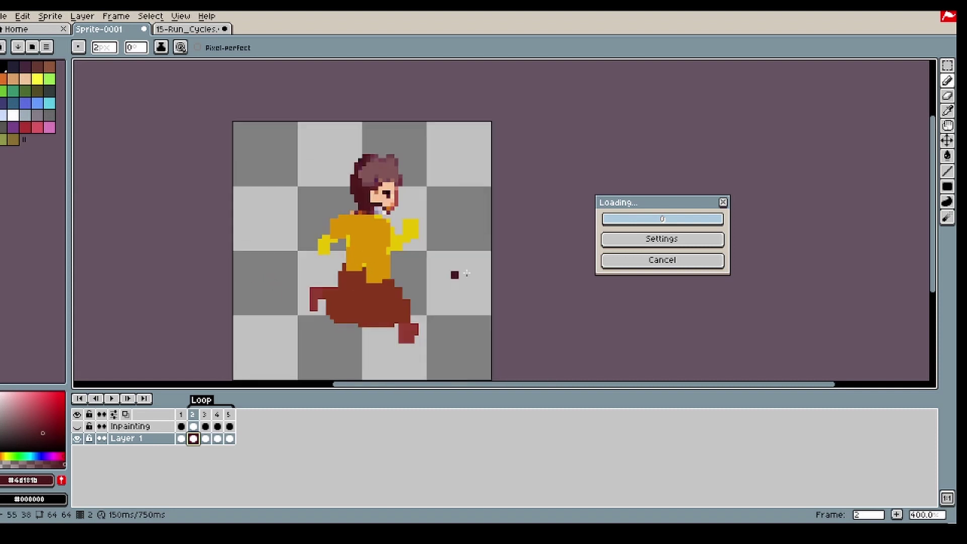
drag(932, 192, 925, 207)
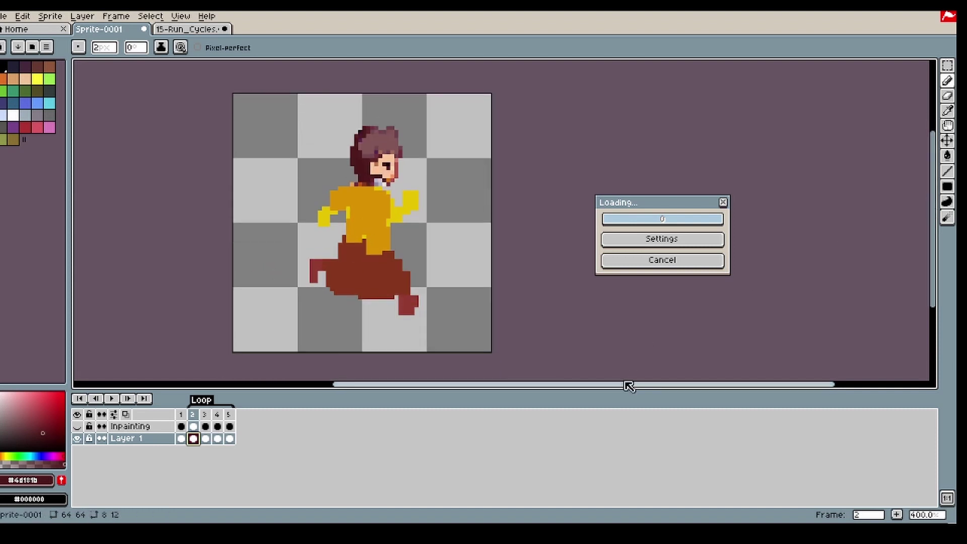
drag(626, 384, 606, 384)
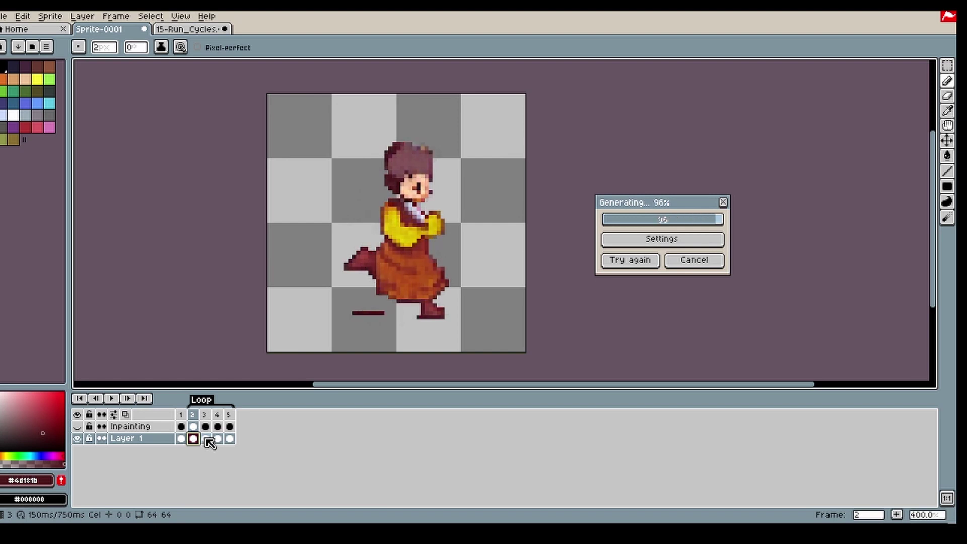
click(217, 439)
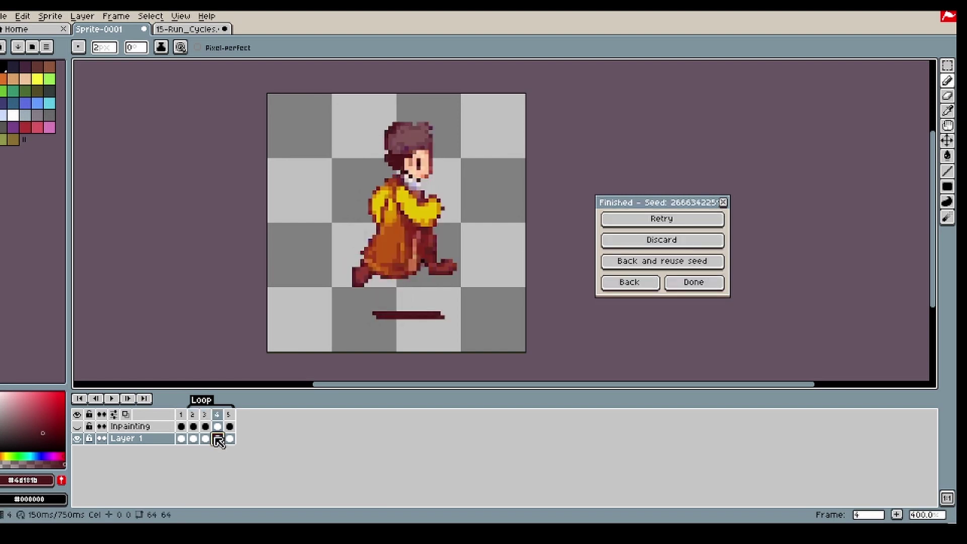
click(194, 439)
click(206, 439)
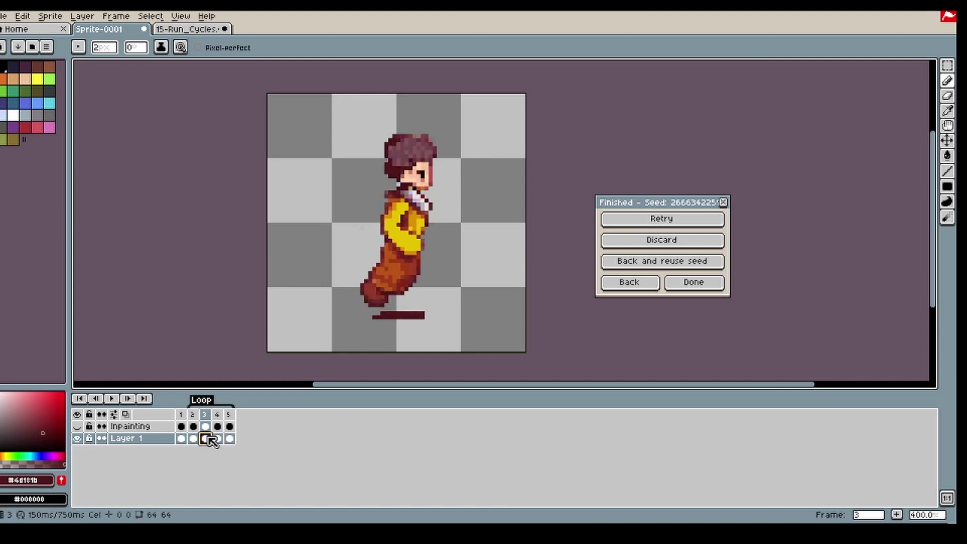
click(218, 439)
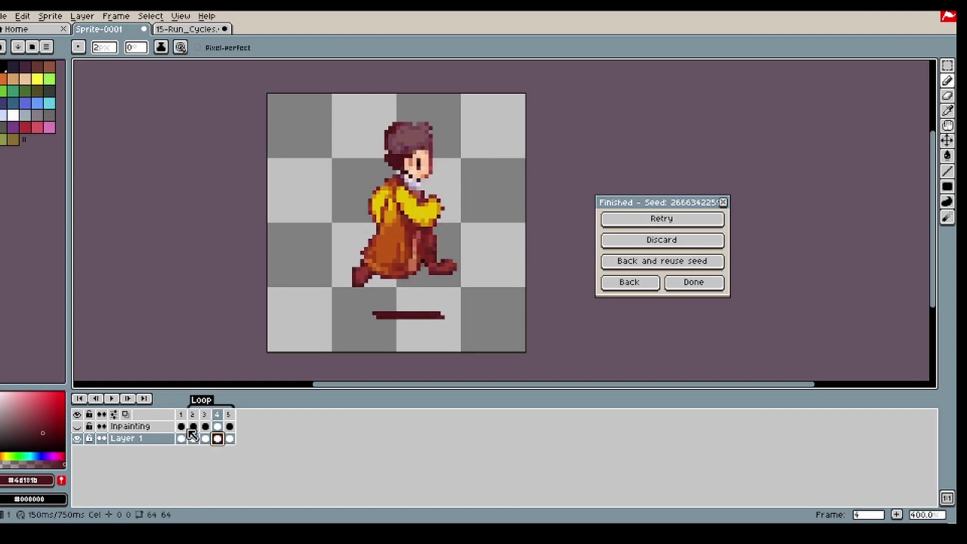
Step: Undo the generated frames to compare them with the painted poses on frames 2 and 3, and redo the generation
key(ctrl+z)
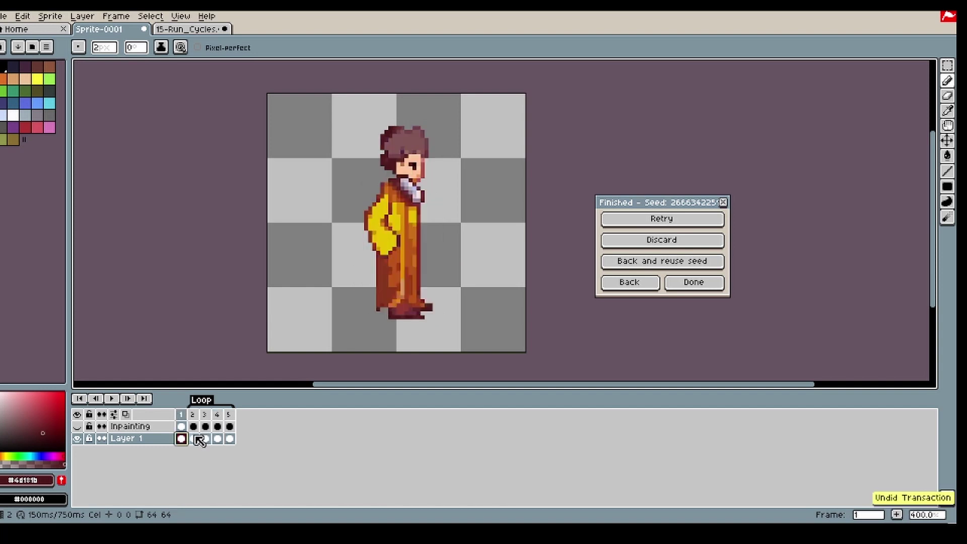
click(196, 438)
click(204, 437)
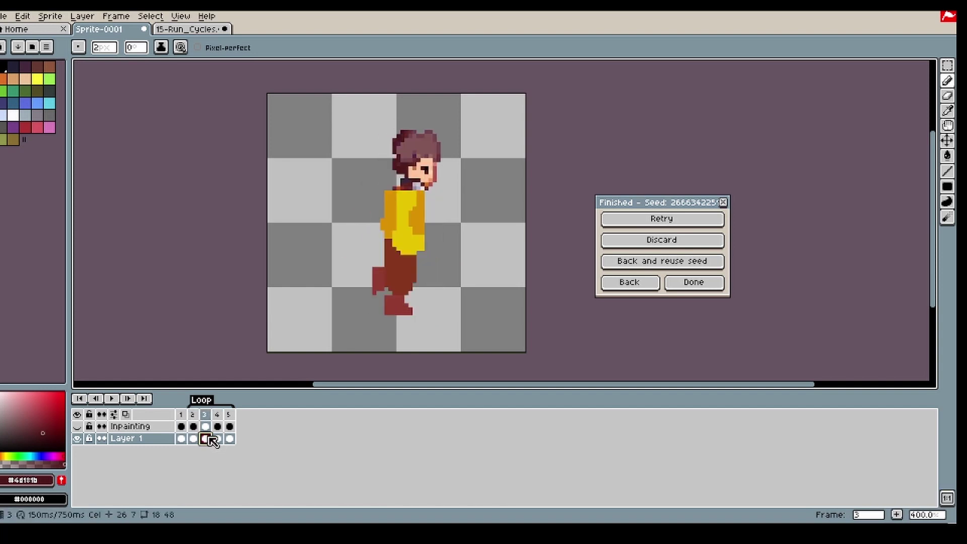
click(195, 439)
key(ctrl+y)
key(ctrl+y)
key(ctrl+y)
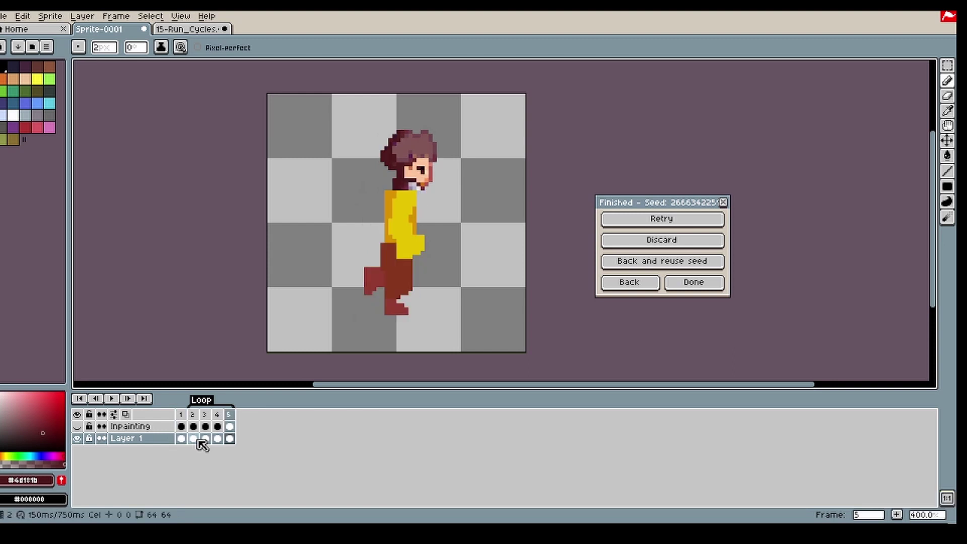
Step: Return to the movement settings with frame 1 selected and set the output method to New layer with changes
click(630, 282)
click(185, 414)
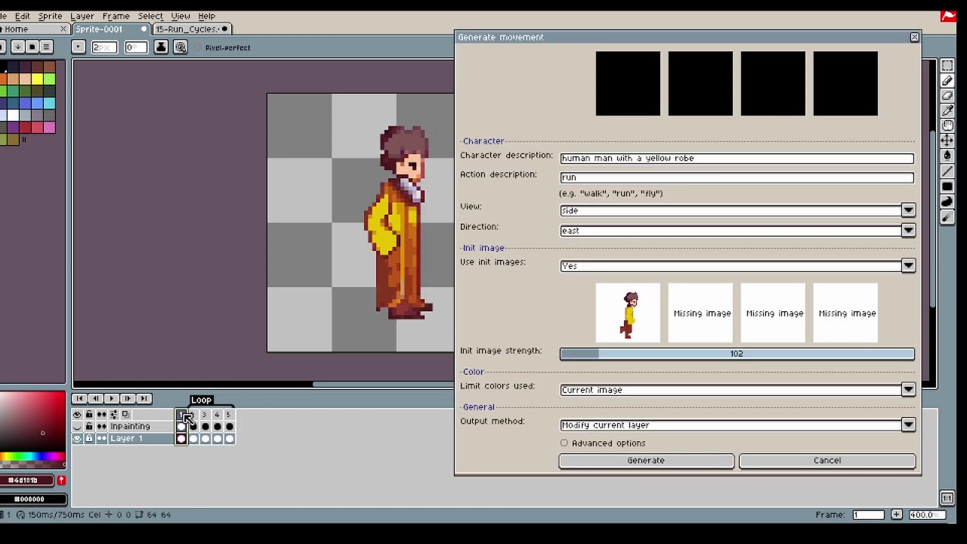
click(598, 427)
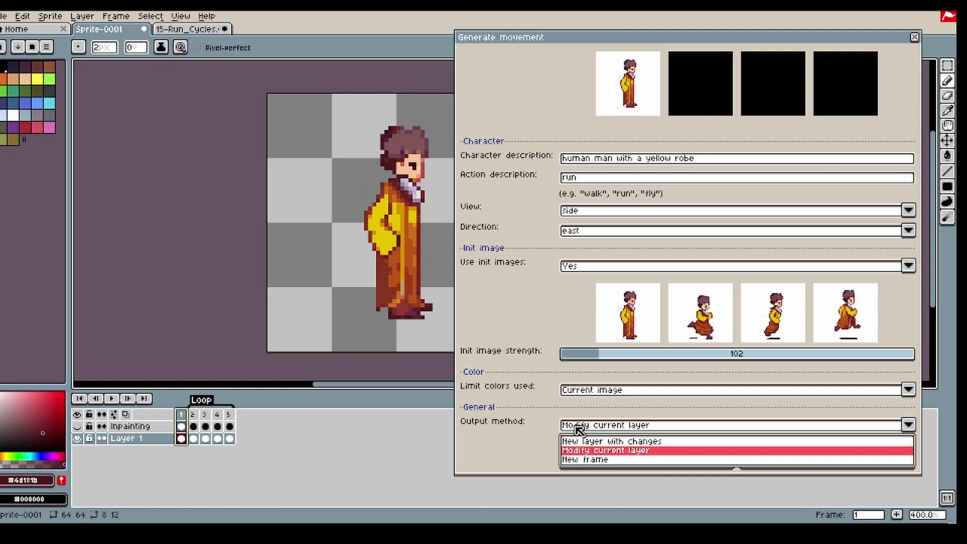
click(506, 424)
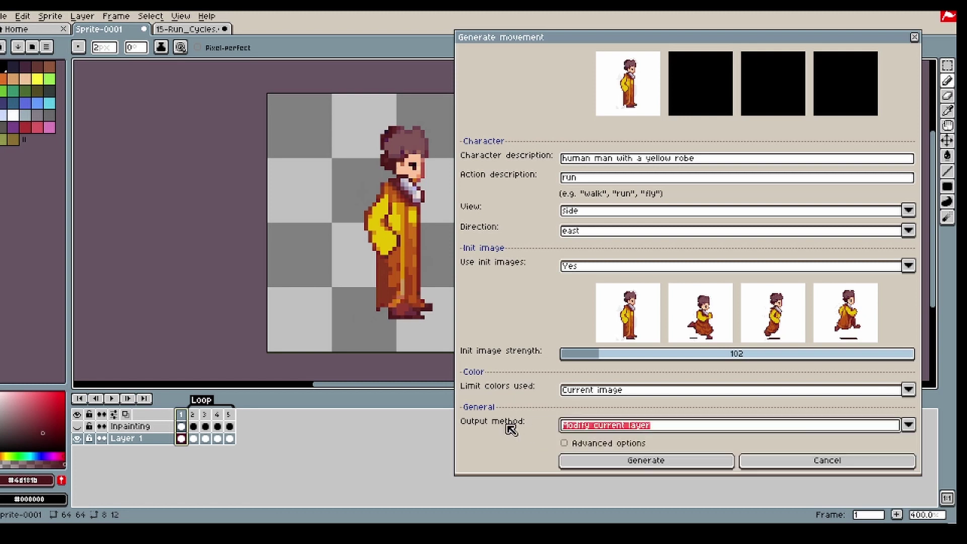
click(629, 428)
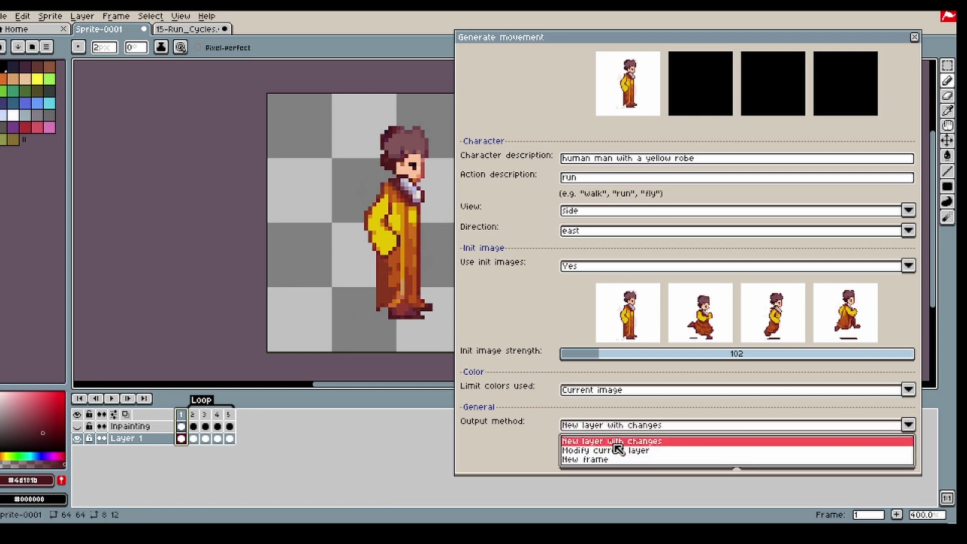
click(552, 443)
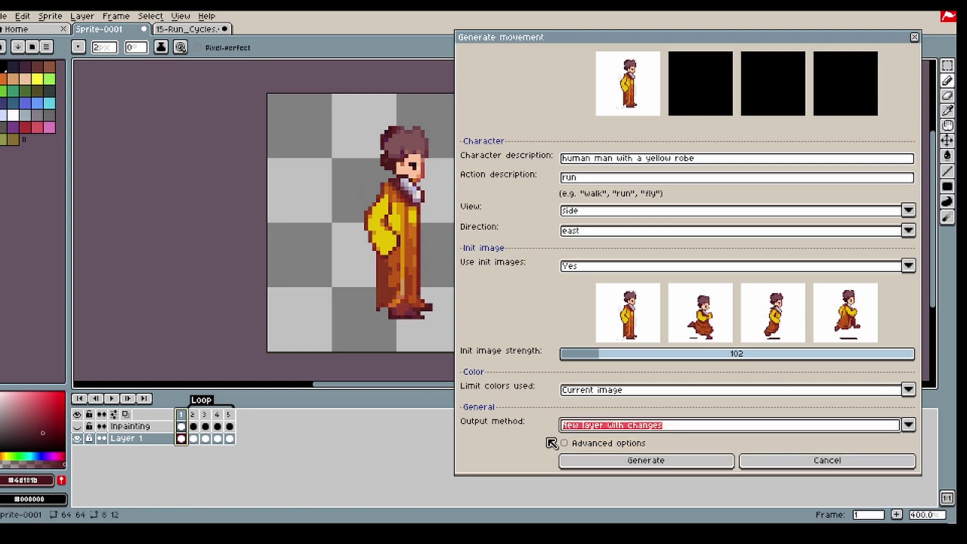
Step: Undo the generated frames and check the painted poses on frames 2, 3 and 4 of Layer 1
click(201, 440)
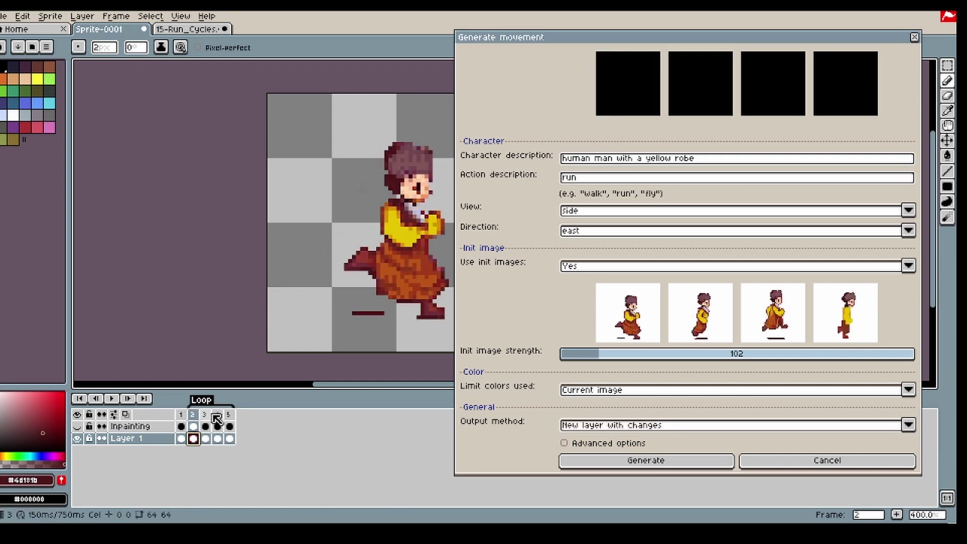
key(ctrl+z)
click(194, 438)
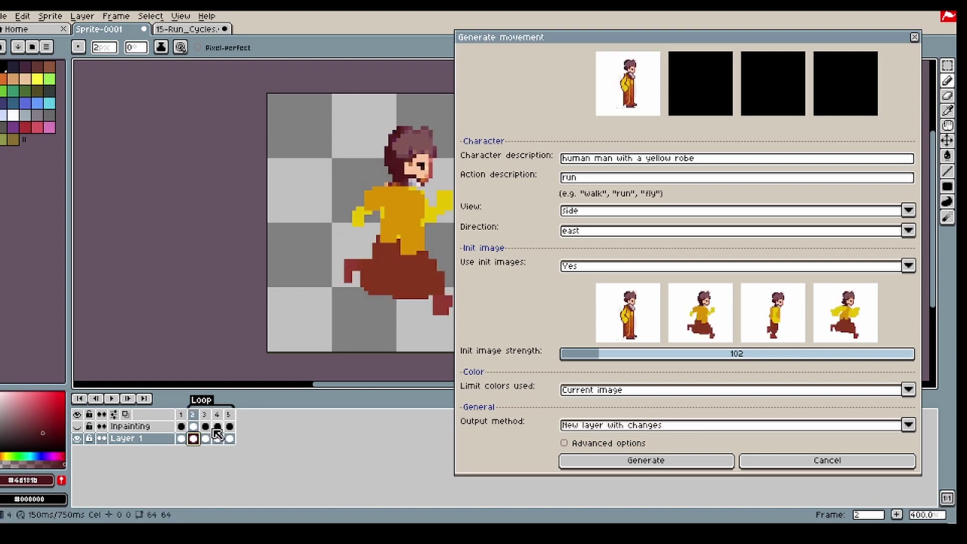
click(206, 438)
click(218, 439)
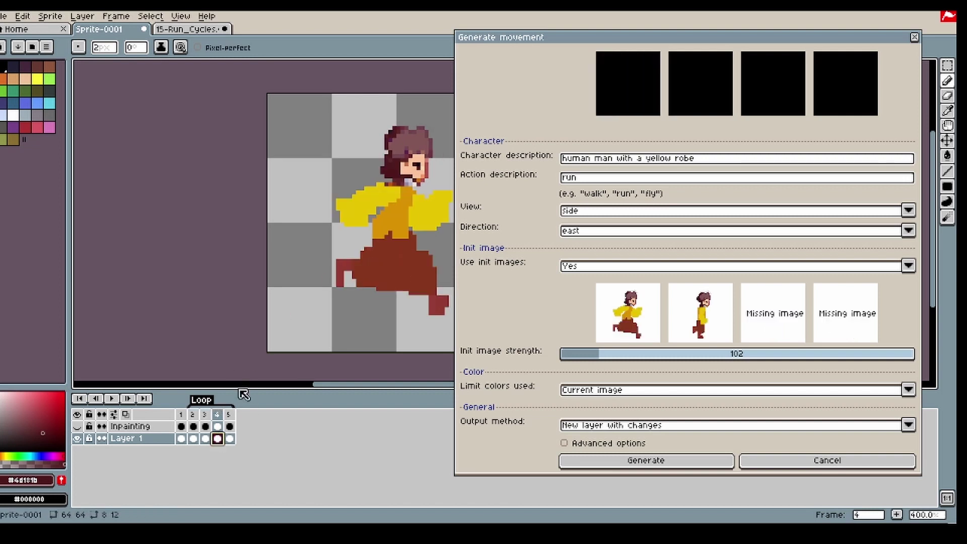
Step: Generate the run movement from frame 1 of Layer 1 at init image strength 102 and go to frame 2
click(182, 439)
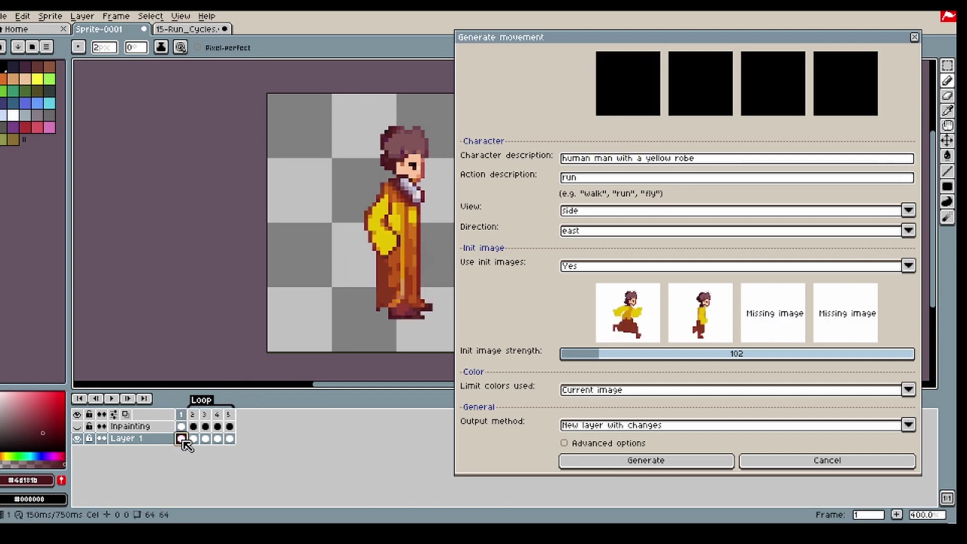
click(613, 466)
click(200, 427)
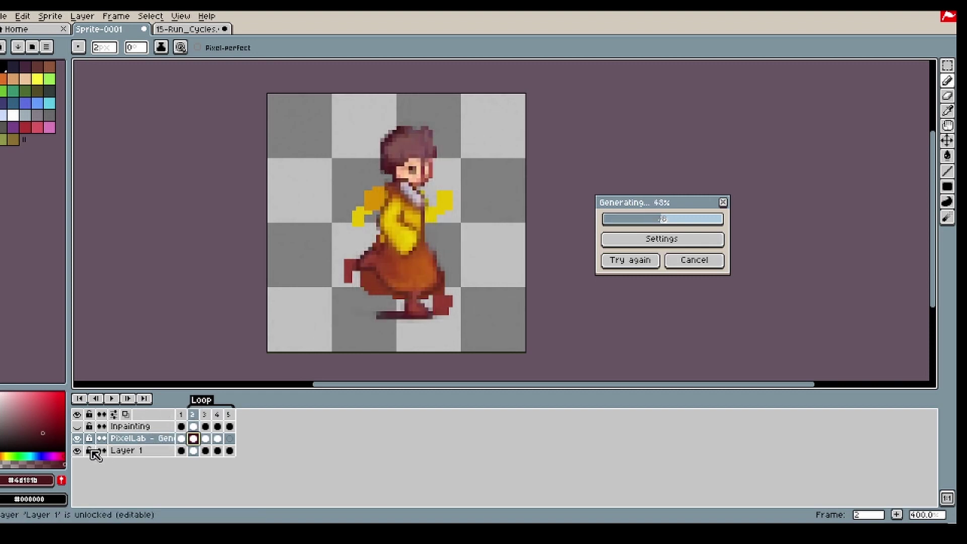
Step: Compare the generated poses with the painted ones on frames 4, 3 and 2 by hiding and showing the PixelLab generation layer
click(206, 451)
click(217, 450)
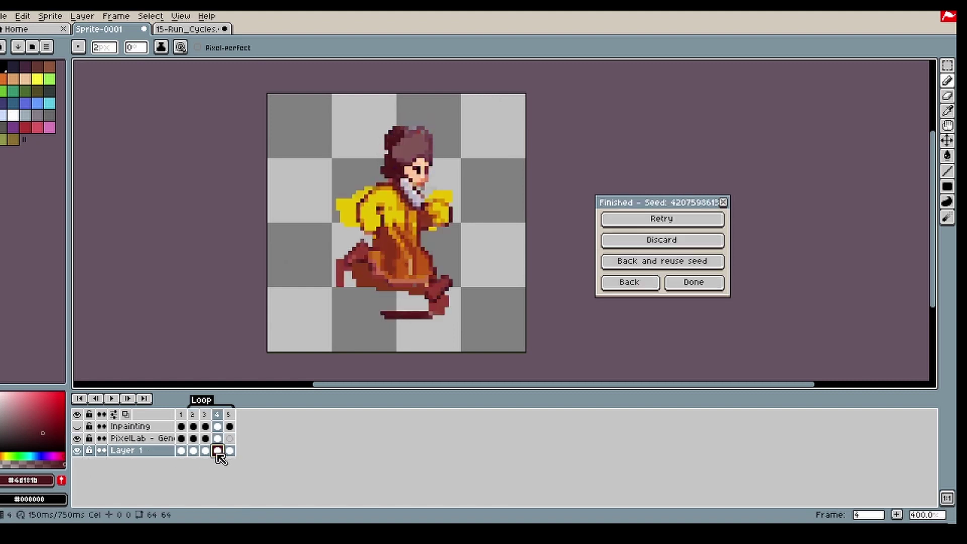
click(76, 438)
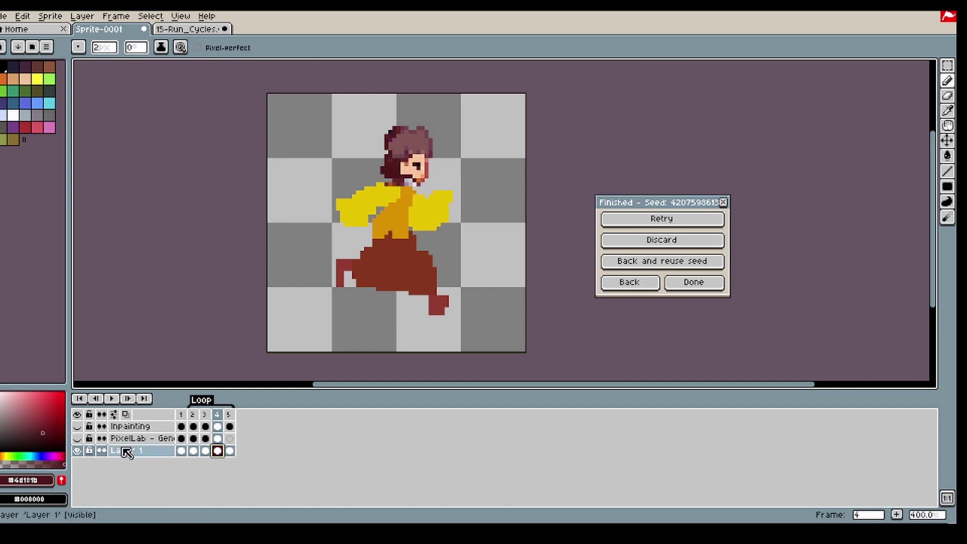
click(80, 438)
click(80, 438)
click(80, 438)
click(79, 438)
click(79, 438)
click(80, 438)
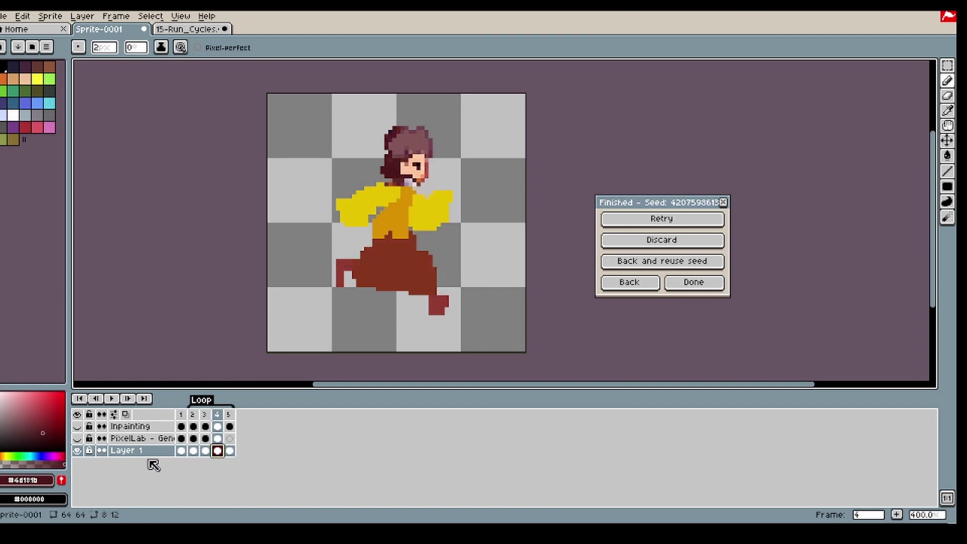
click(205, 450)
click(80, 438)
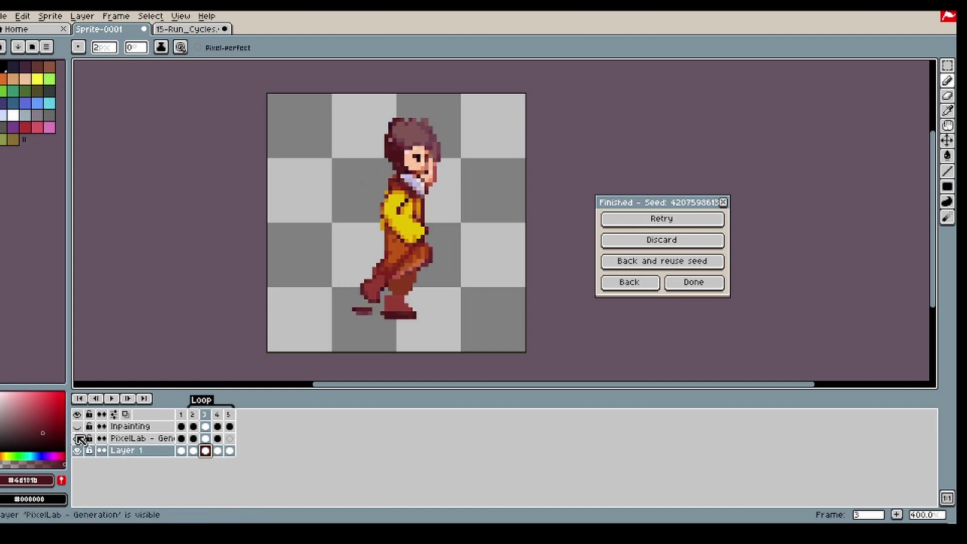
click(80, 438)
click(193, 450)
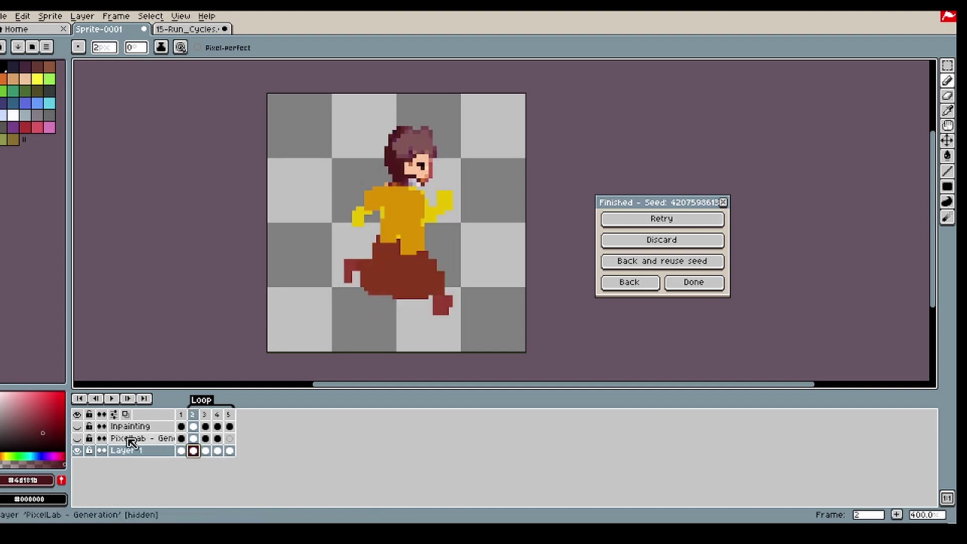
click(80, 438)
Step: Discard the generation, go back to the movement settings and delete the emptied PixelLab generation layer
click(644, 246)
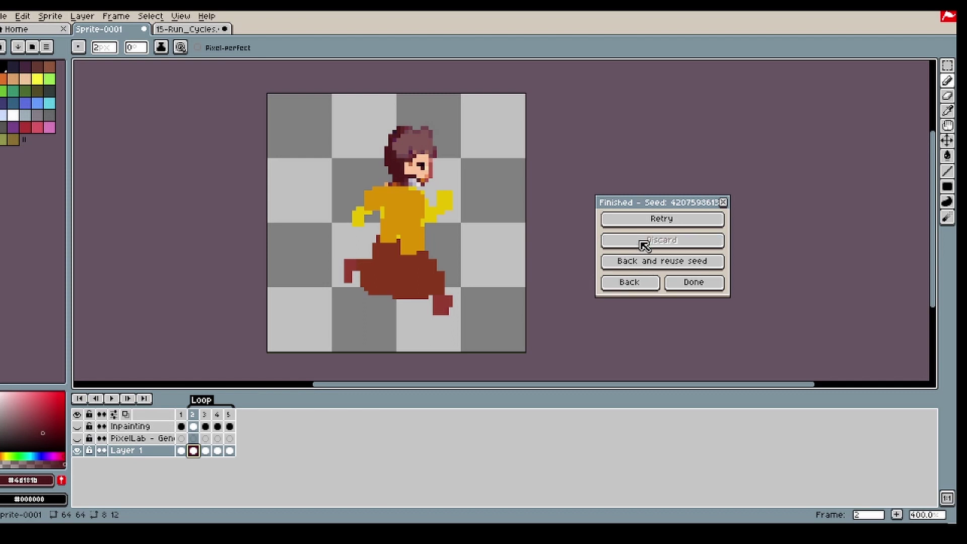
click(629, 282)
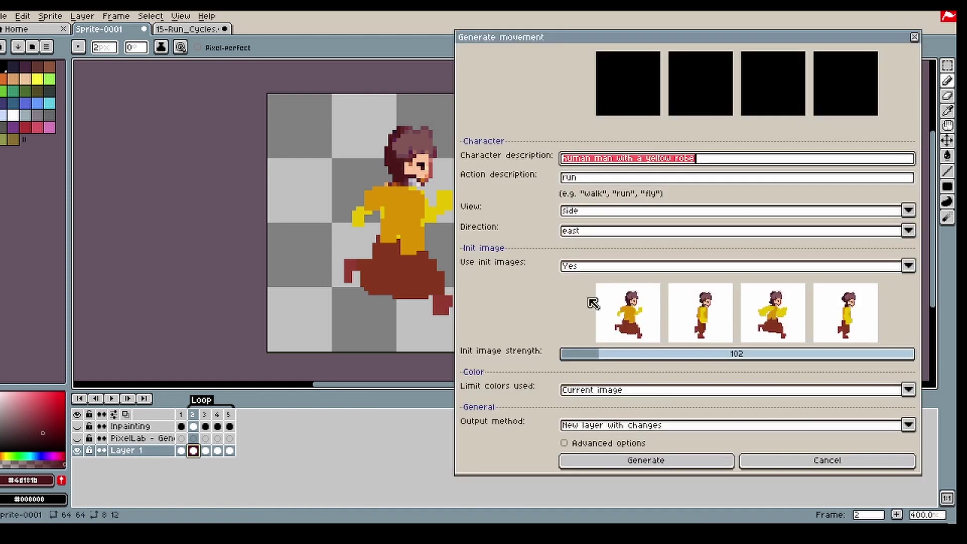
right_click(125, 438)
click(171, 463)
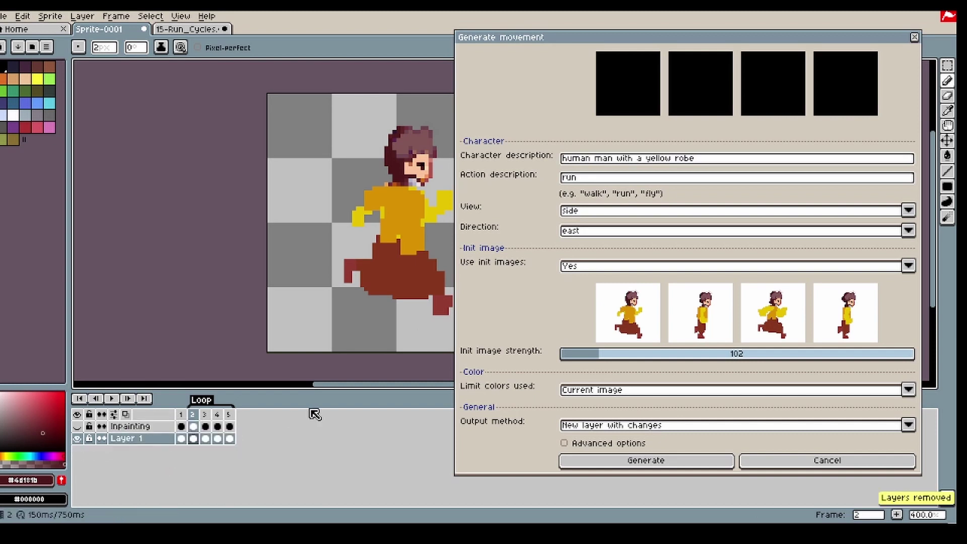
Step: Set the init image strength to 200 and generate the run movement on a new layer starting from frame 1
drag(615, 360, 617, 361)
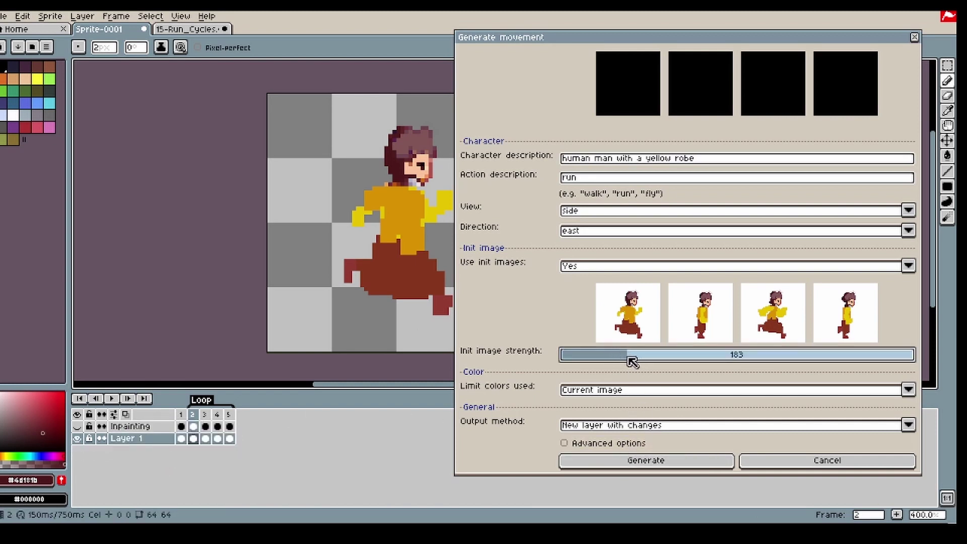
click(650, 460)
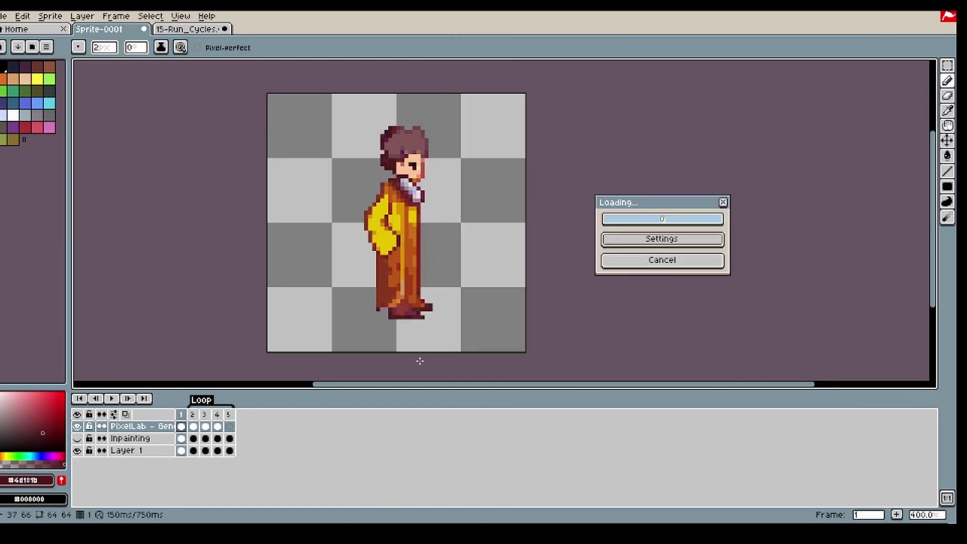
click(197, 424)
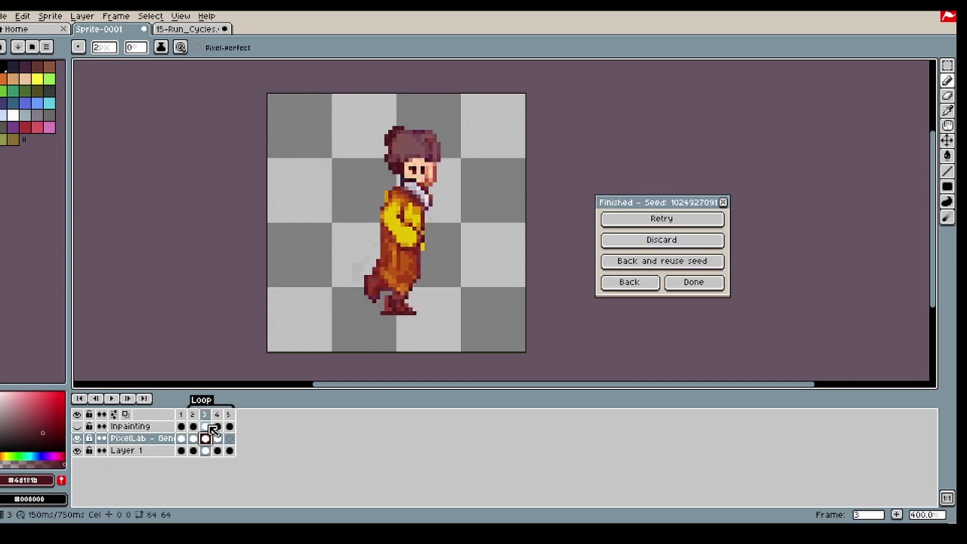
Step: Toggle the new generation layer's visibility on frames 3, 4 and 2 to compare its poses with the painted ones
click(79, 439)
click(79, 439)
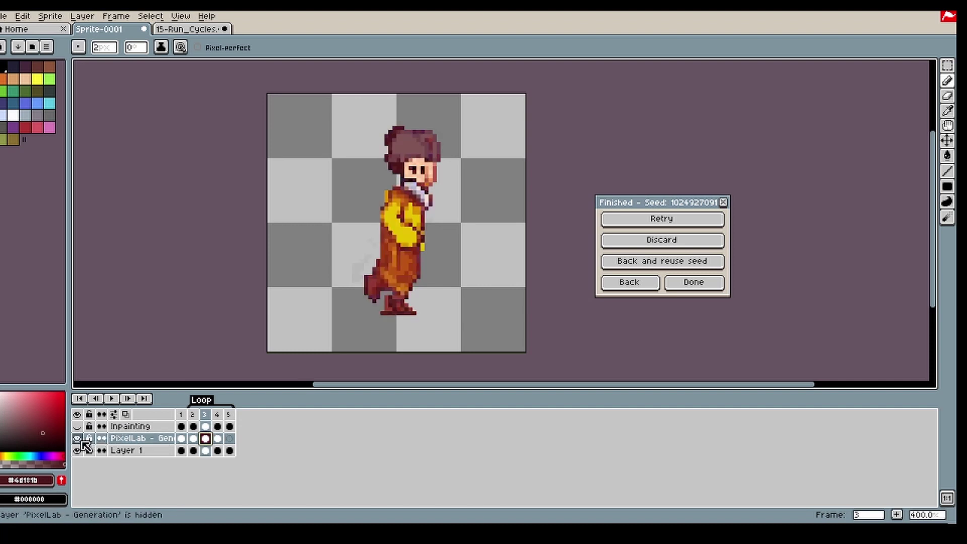
click(217, 439)
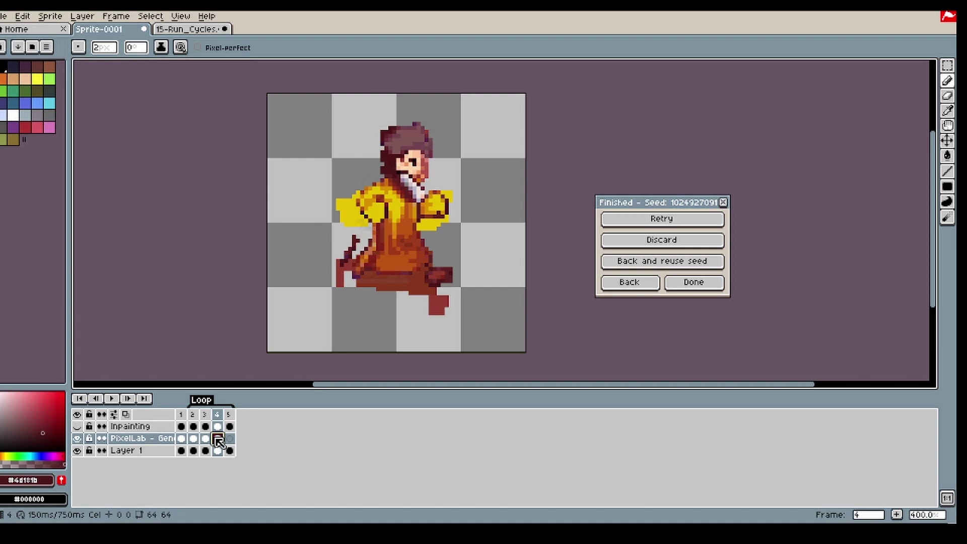
click(79, 439)
click(78, 439)
click(79, 439)
key(Left)
key(Left)
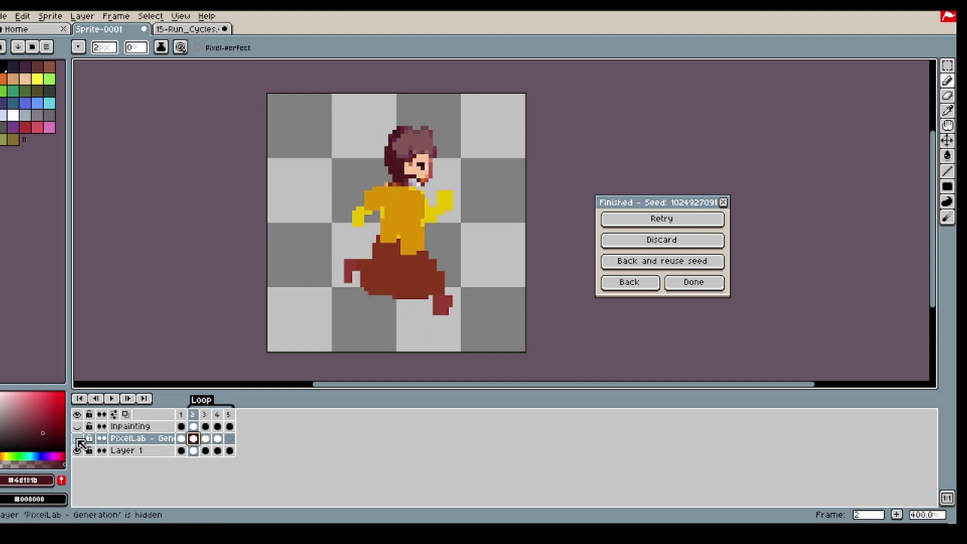
click(79, 439)
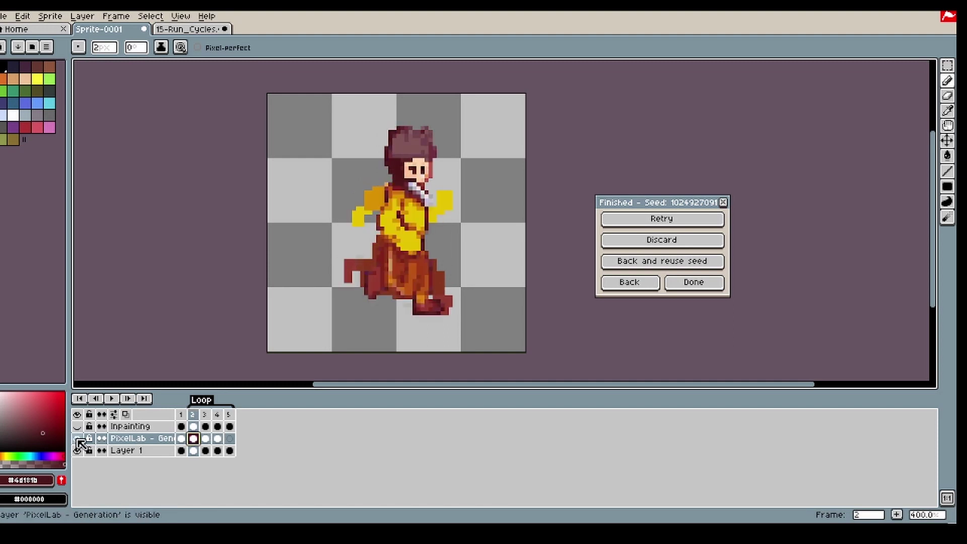
click(78, 438)
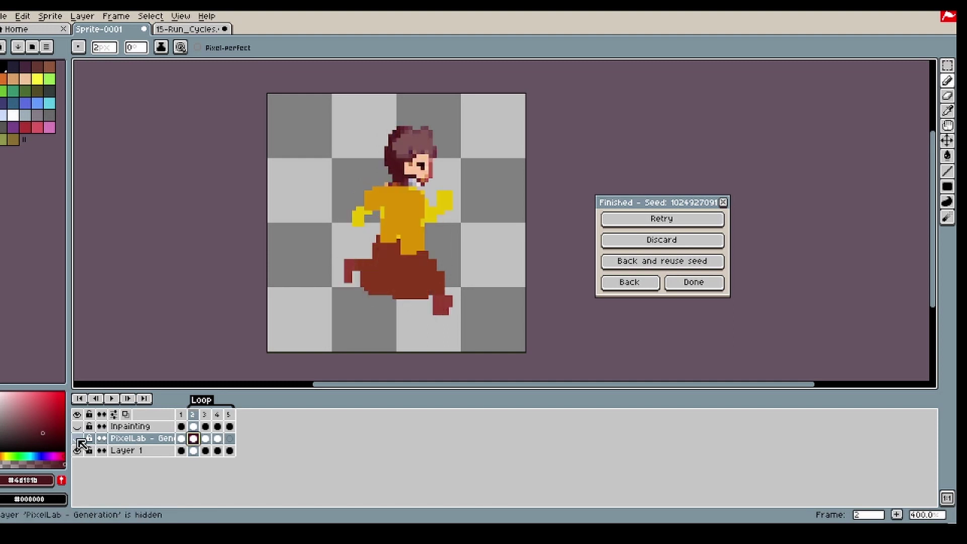
Step: Discard the strength 200 generation, reopen the movement settings and remove the leftover PixelLab generation layer
click(612, 240)
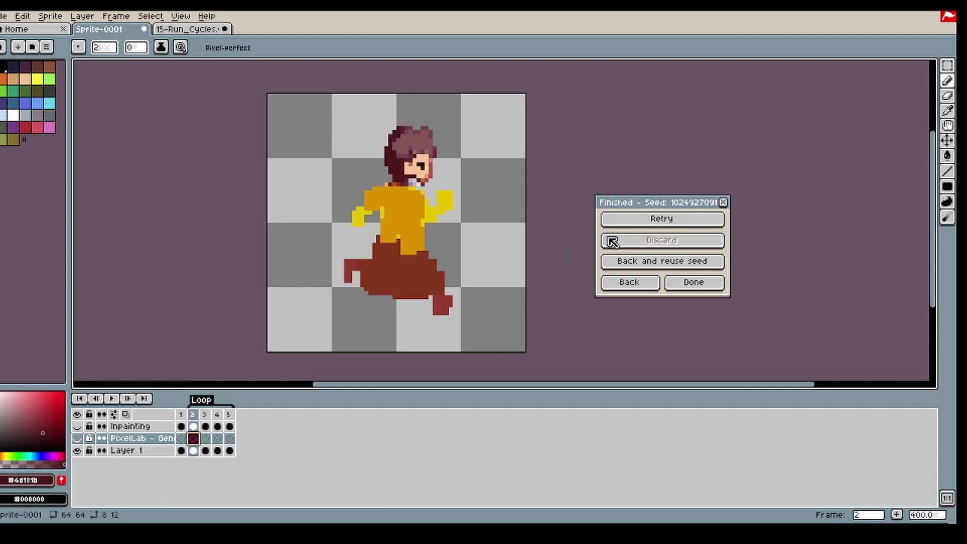
click(624, 282)
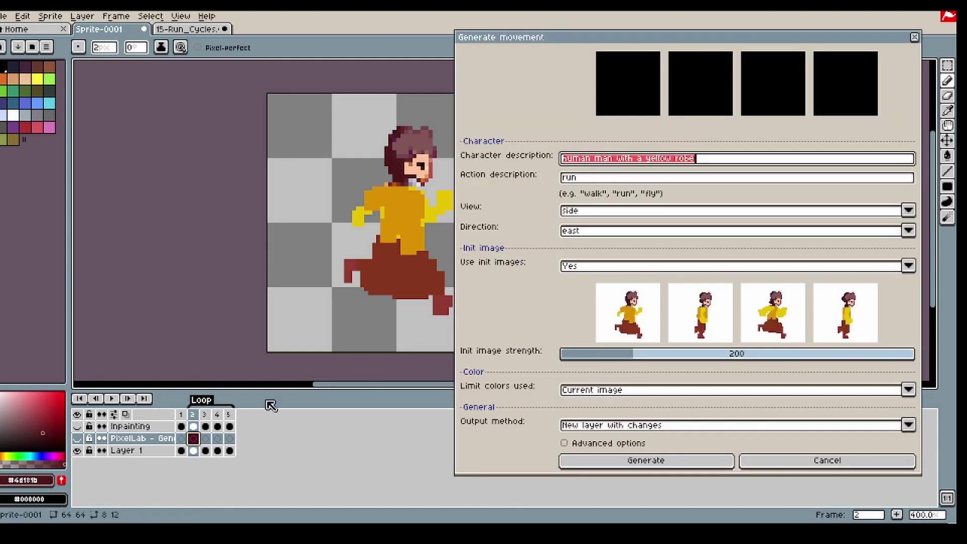
right_click(143, 438)
click(174, 456)
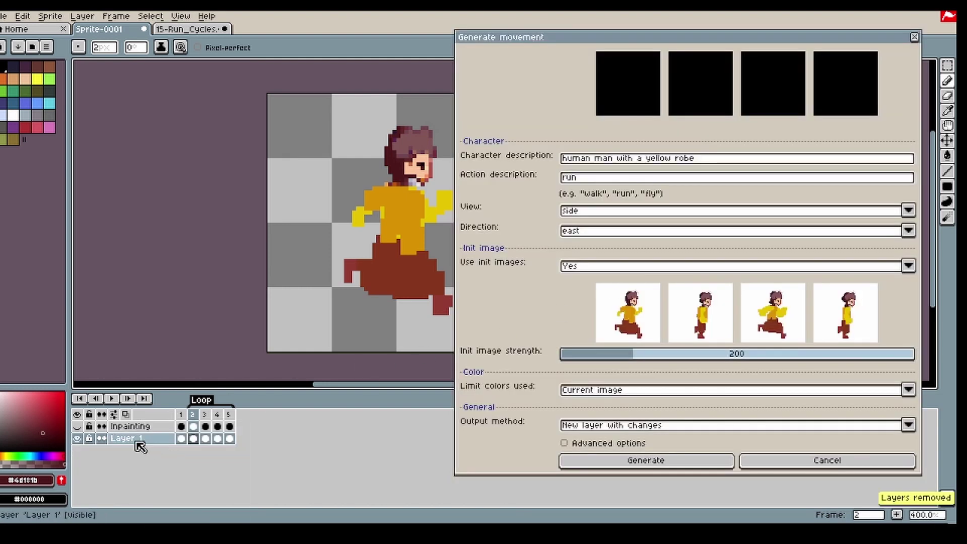
Step: Select frame 1, raise the init image strength to 299, generate the run movement and go to frame 2
click(180, 414)
drag(640, 356, 675, 370)
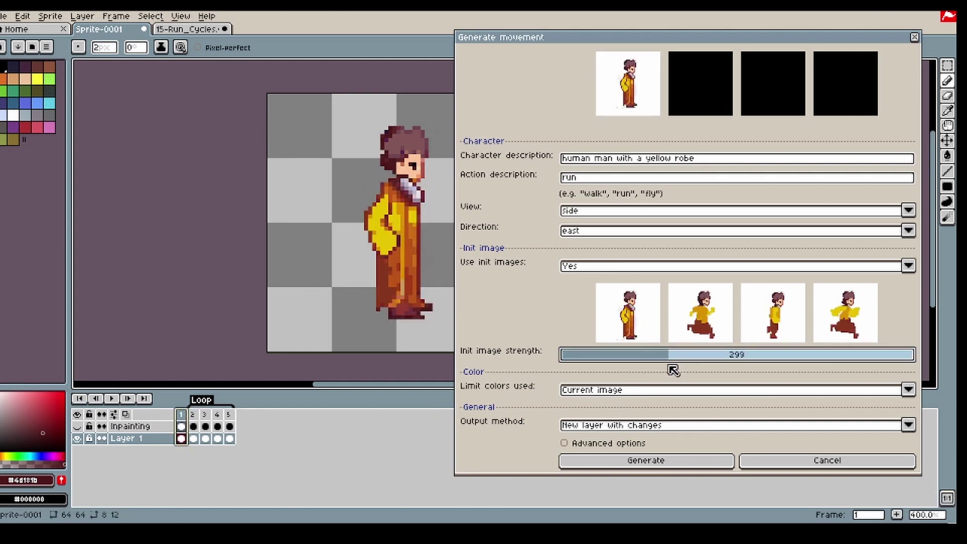
click(643, 460)
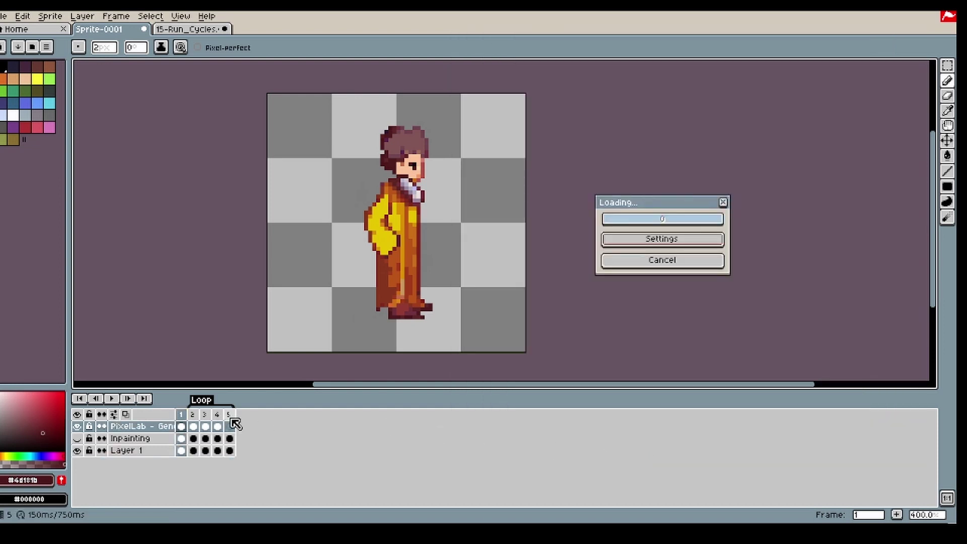
click(198, 419)
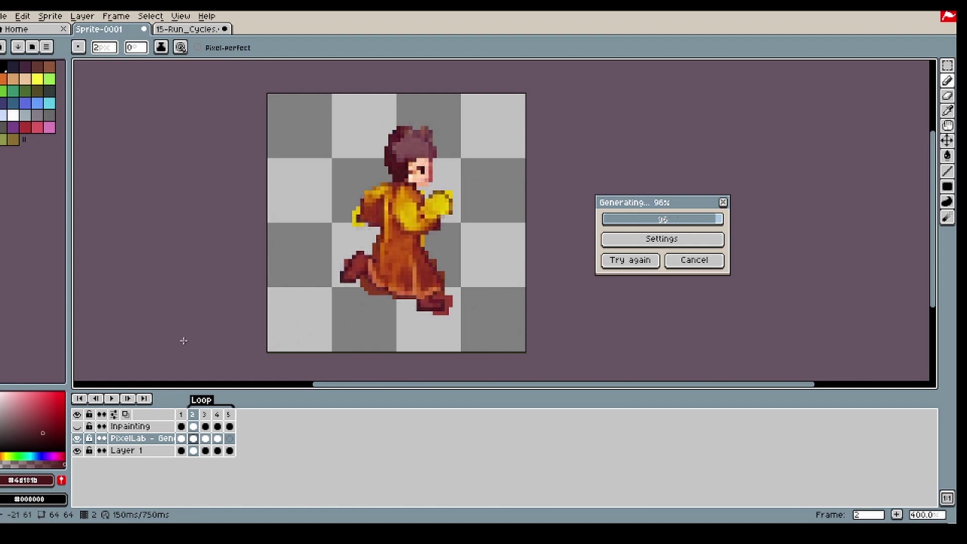
Step: Compare the higher-strength generated poses on frames 2 and 3 with the painted poses by toggling the generation layer's visibility
click(78, 439)
click(78, 439)
click(78, 438)
click(78, 439)
click(78, 439)
click(211, 439)
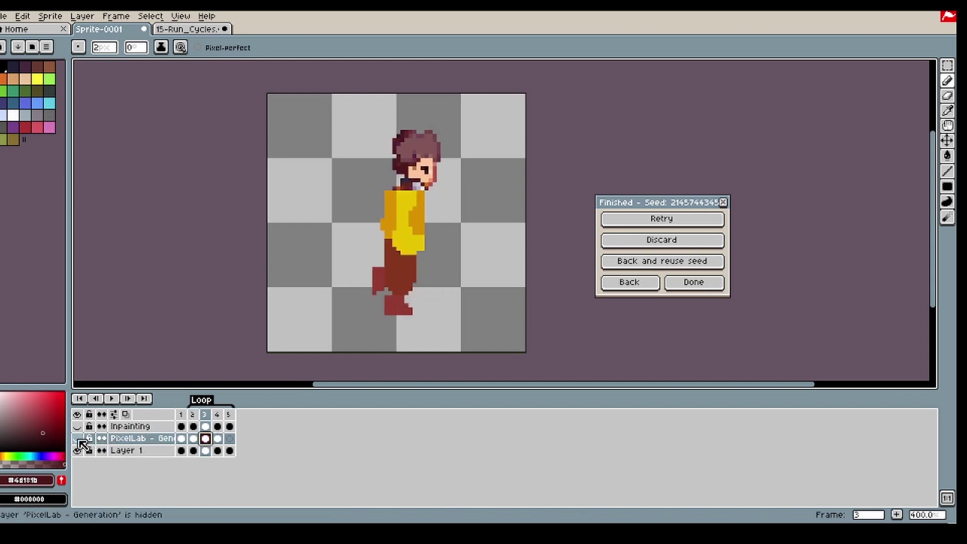
click(80, 440)
click(80, 440)
click(78, 439)
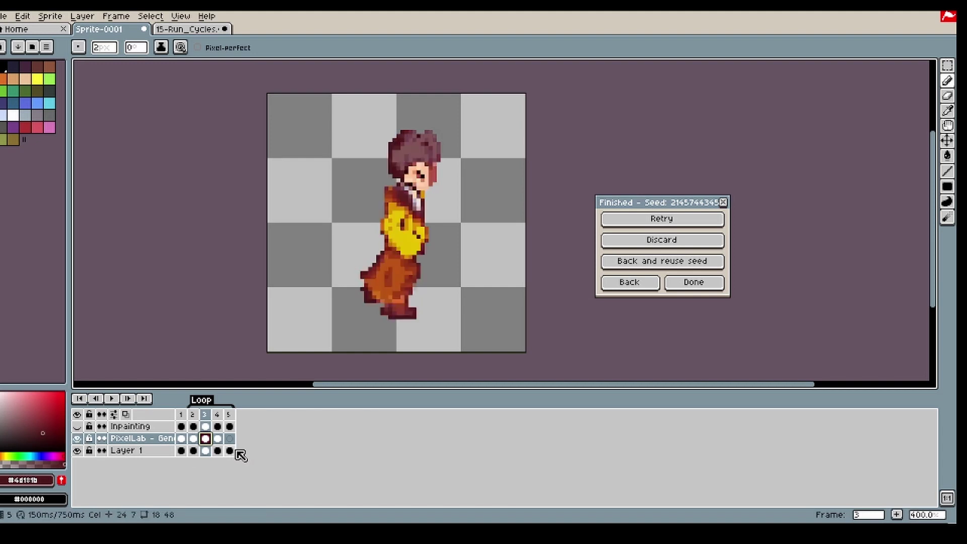
Step: Compare the generated pose on frame 4 with the painted one by toggling the generation layer and Layer 1
click(217, 438)
click(78, 438)
click(78, 439)
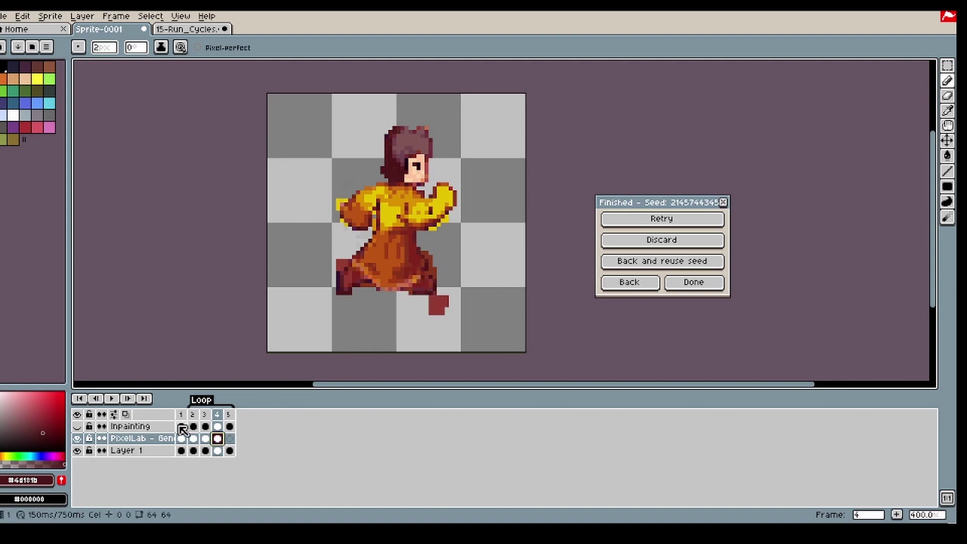
click(78, 450)
click(78, 451)
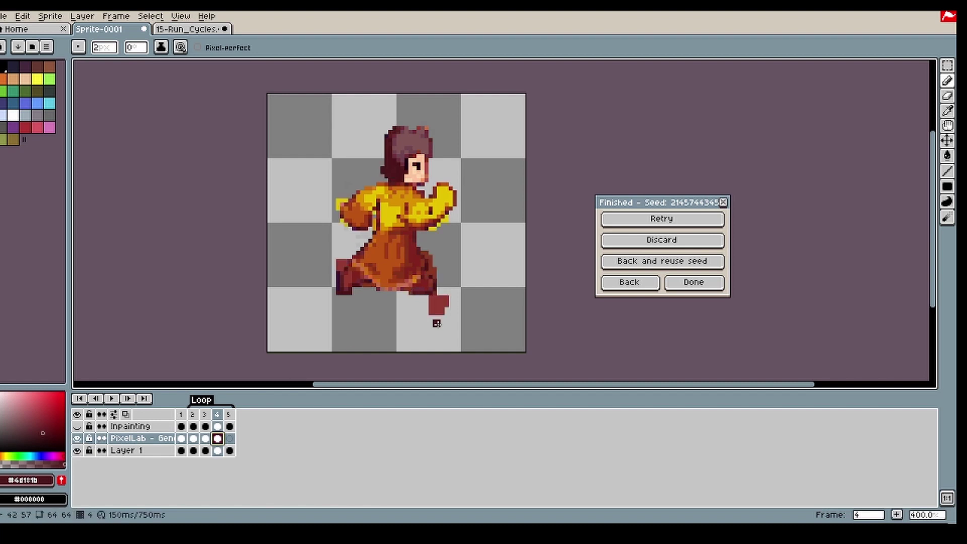
Step: Sample dark red from the robed character's leg and paint the missing lower leg and front foot on frame 4's generation layer
scroll(433, 287, up, 2)
key(i)
click(425, 283)
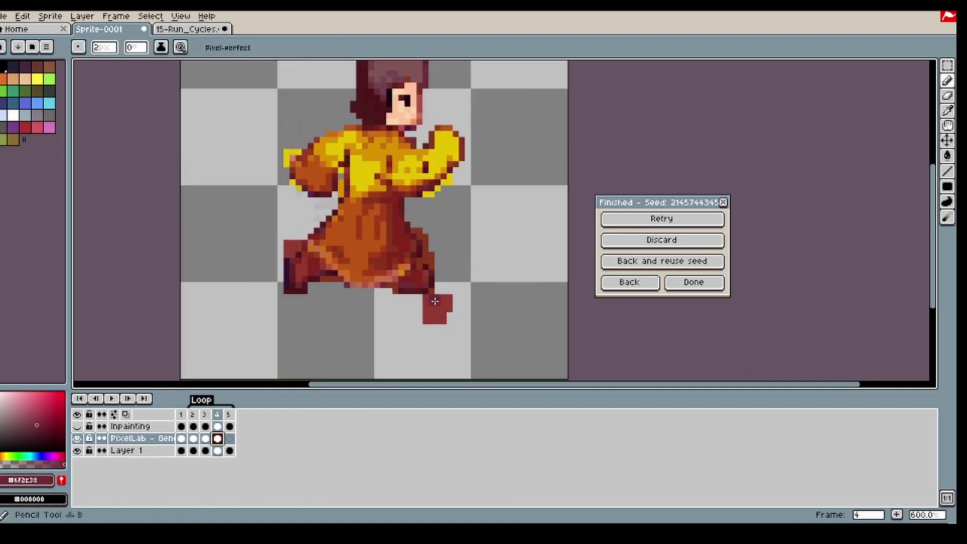
alt+click(422, 278)
scroll(422, 290, down, 2)
drag(422, 290, 429, 303)
click(428, 292)
key(ctrl+z)
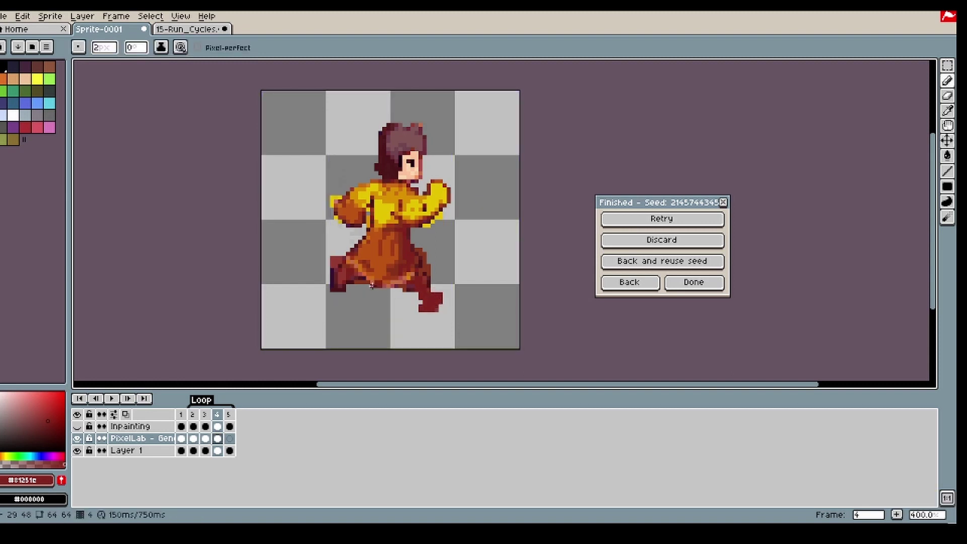
Step: Check the neighbouring frames and fill in the rest of frame 4's front leg and foot with the same dark red
click(207, 439)
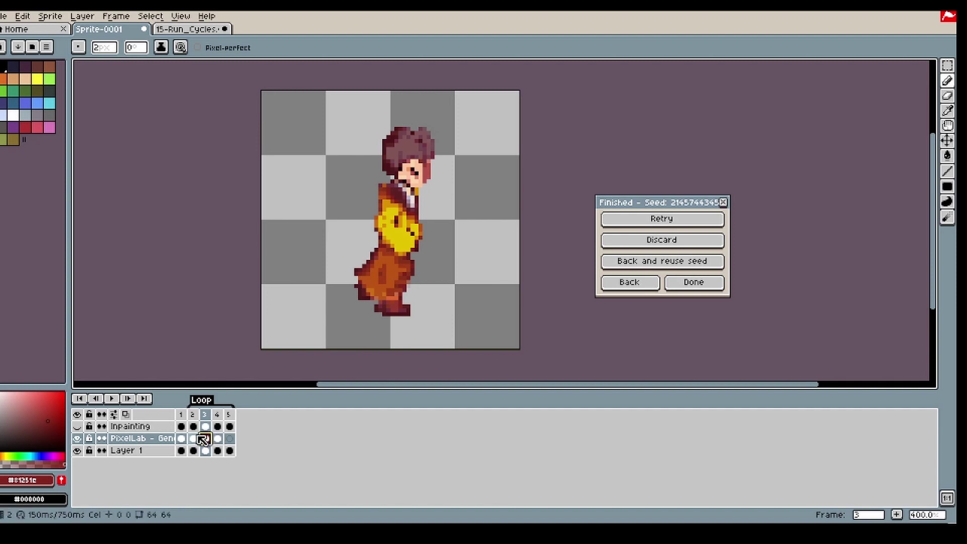
click(196, 438)
click(205, 442)
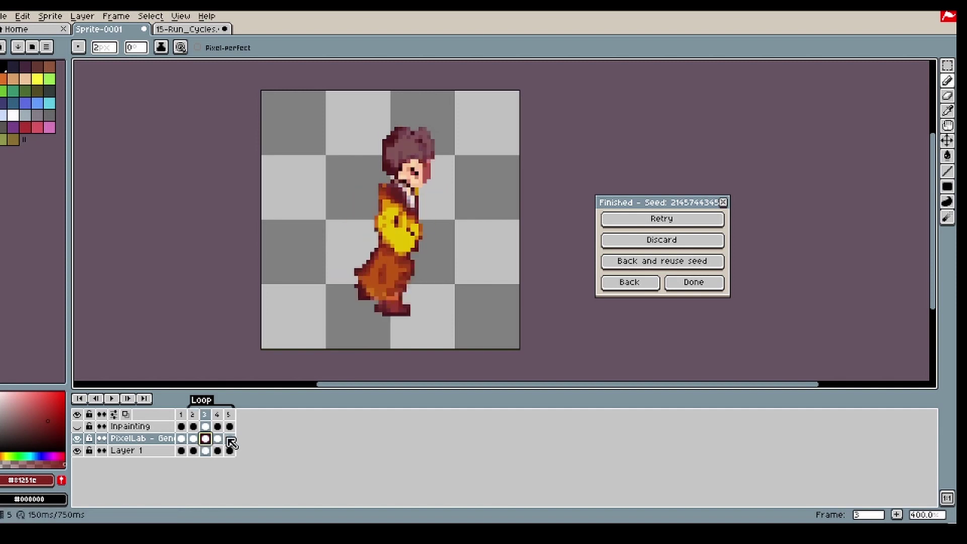
click(230, 439)
click(218, 439)
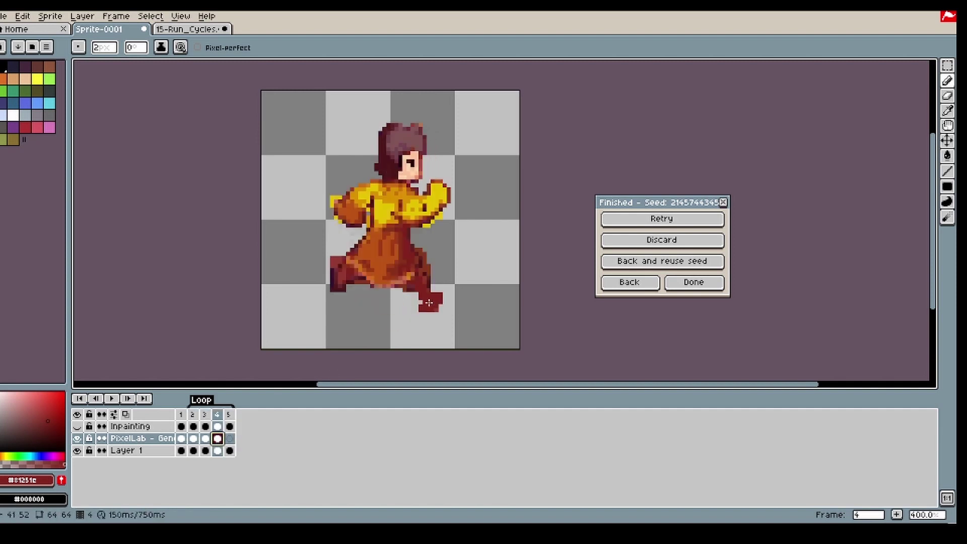
drag(429, 302, 427, 300)
drag(421, 282, 425, 285)
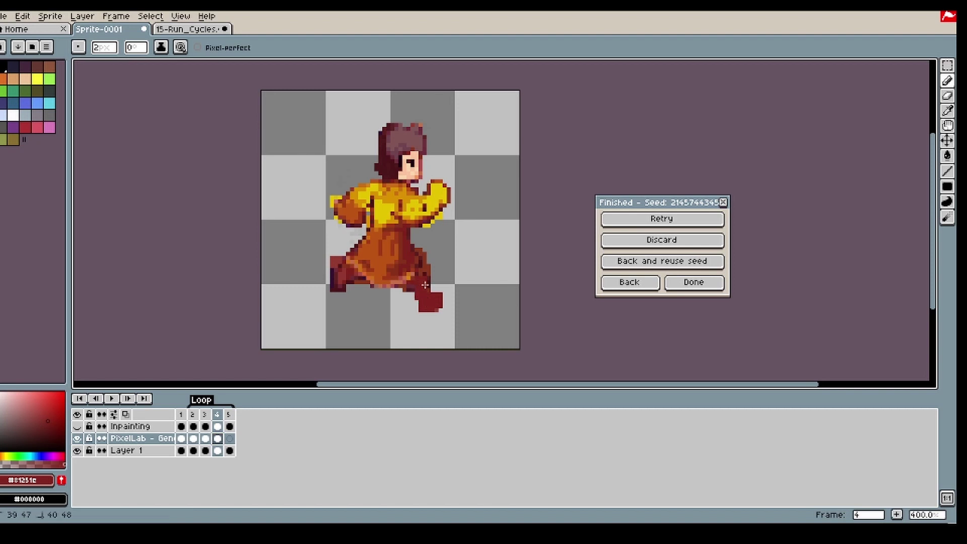
Step: Clear the painted cels of Layer 1 on frames 2, 3 and 4
click(142, 453)
click(181, 450)
click(192, 450)
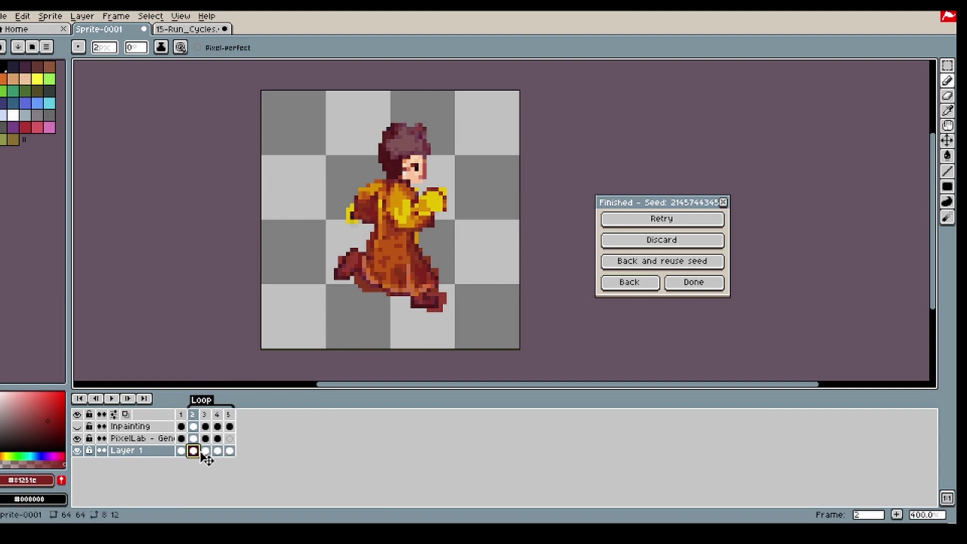
click(206, 451)
click(215, 451)
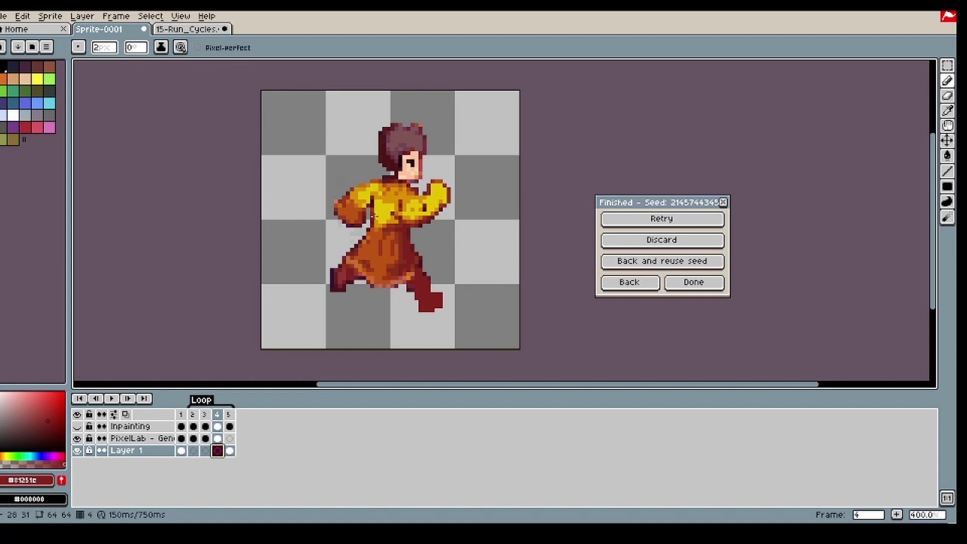
Step: Fill the neck gap on frame 4 with dark brown, and try a dark stroke on frame 3's rear foot, undoing the last stroke
alt+click(389, 173)
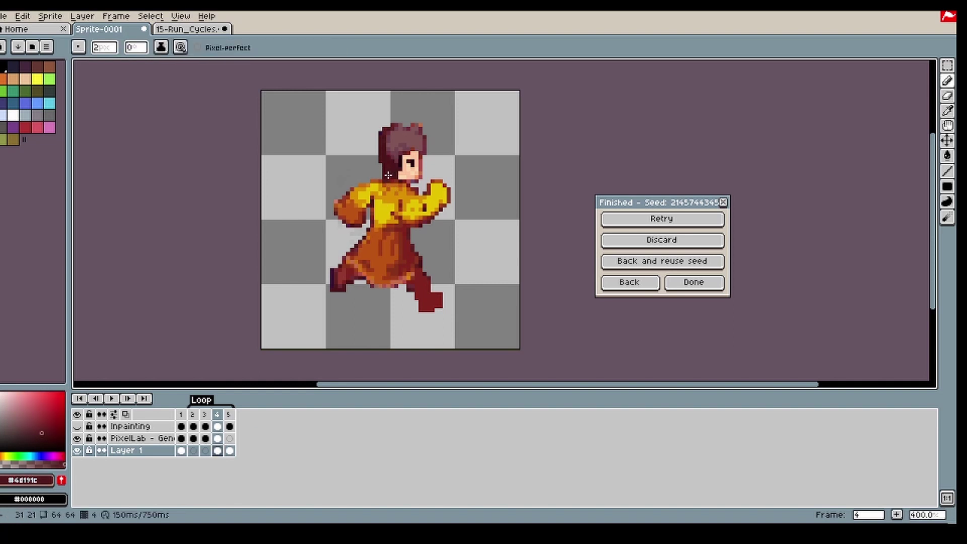
click(206, 440)
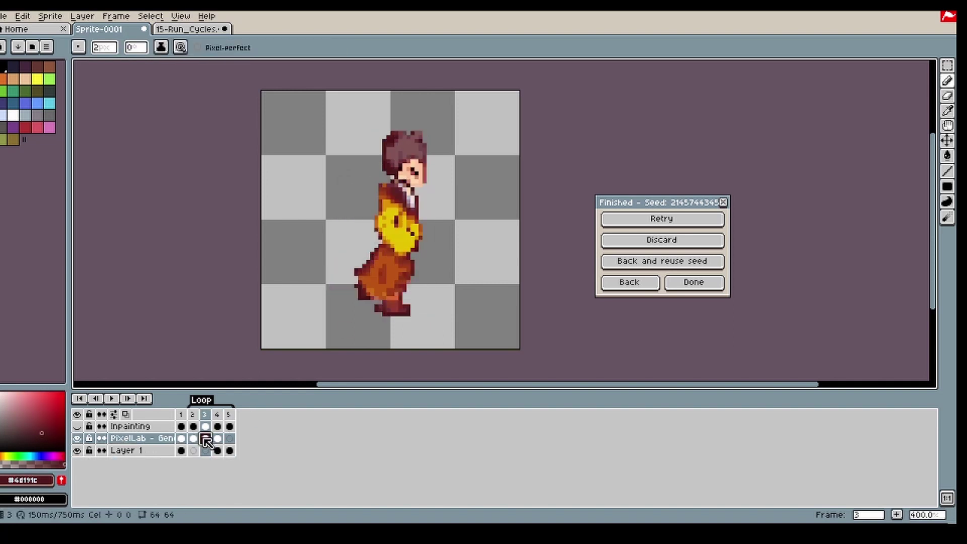
key(alt)
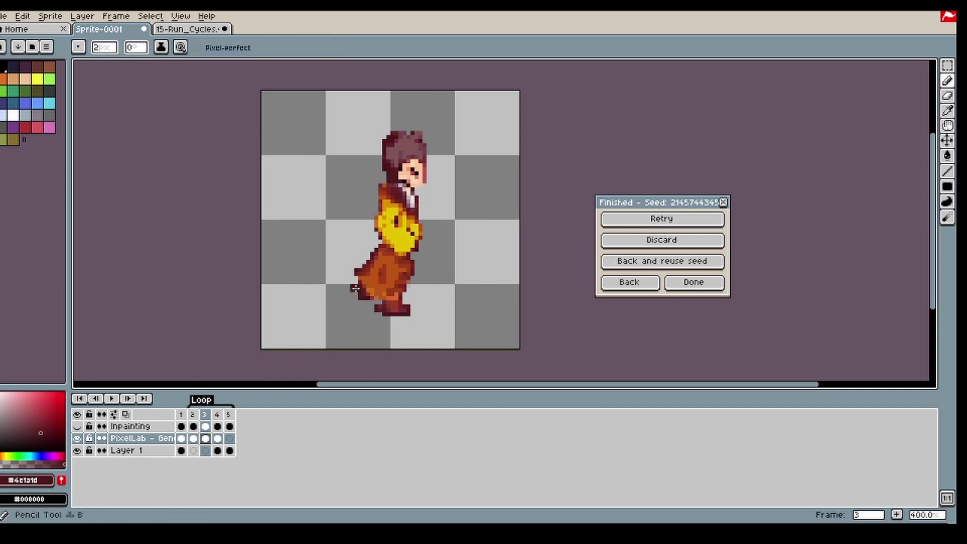
drag(355, 284, 354, 296)
key(ctrl+z)
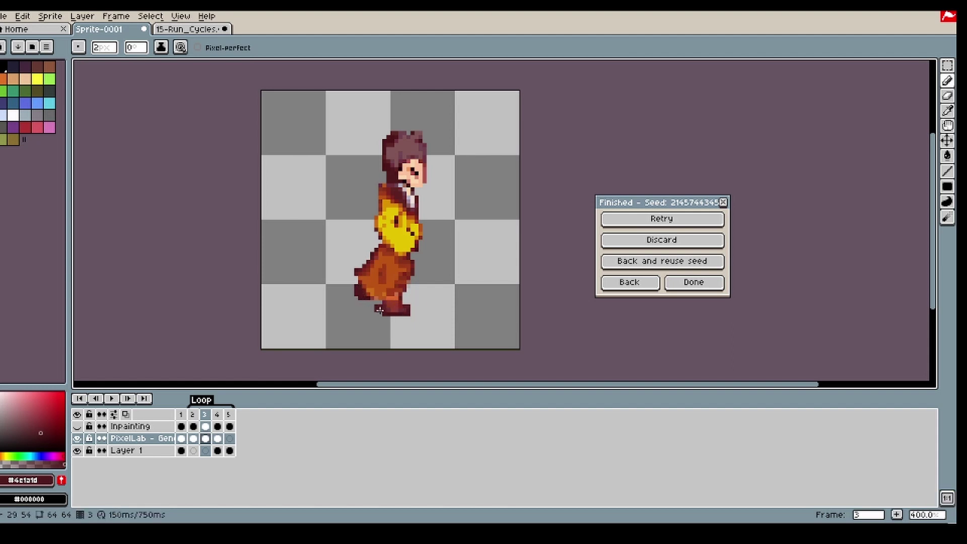
Step: Sample the dark hair brown on frame 2's generation layer and fill the gap at the character's neck
click(194, 438)
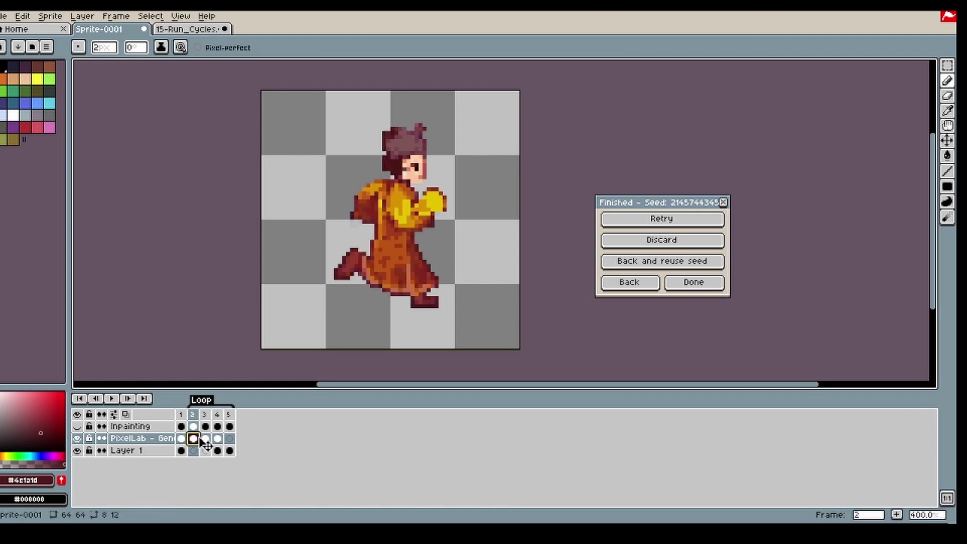
key(i)
click(397, 172)
key(b)
click(394, 177)
key(e)
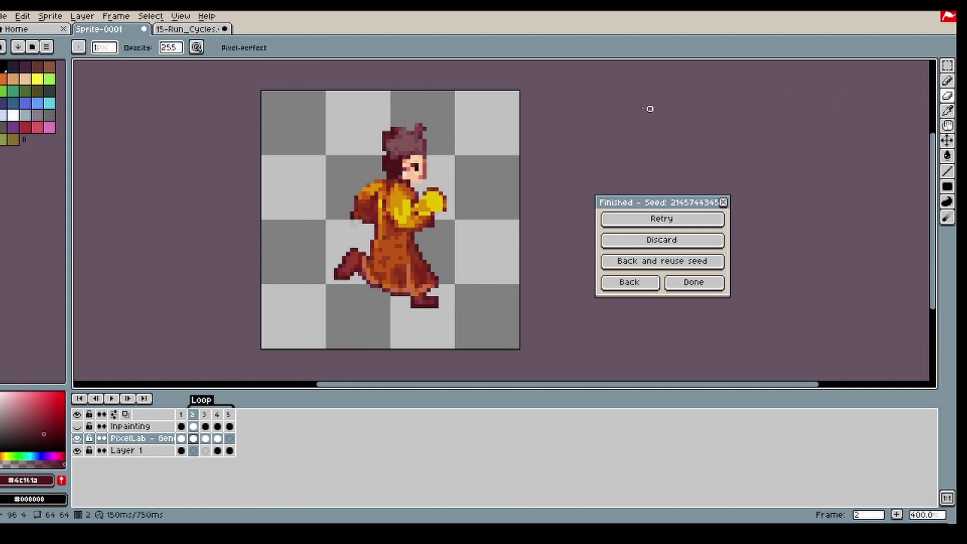
Step: Reopen the movement settings, make frame 1 the starting frame and raise the init image strength to 449
click(634, 280)
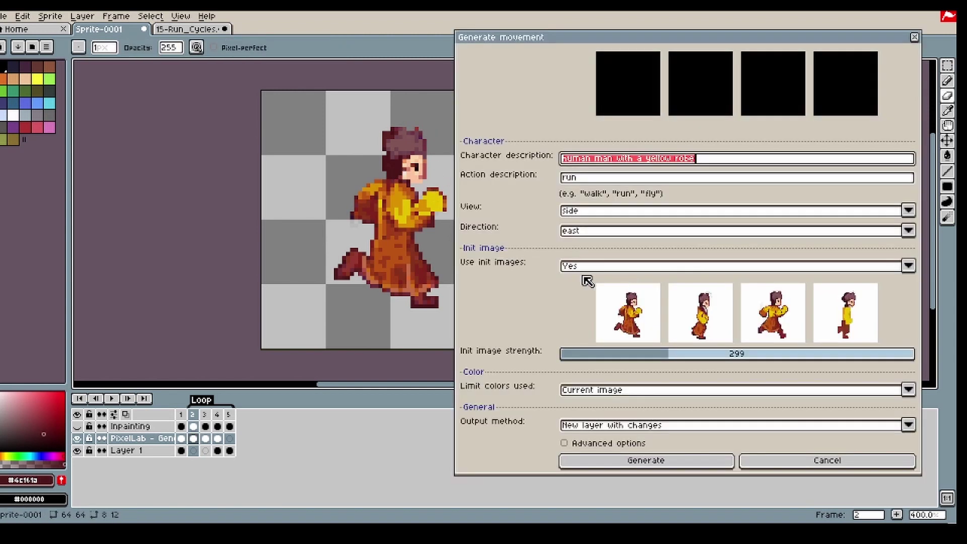
click(181, 415)
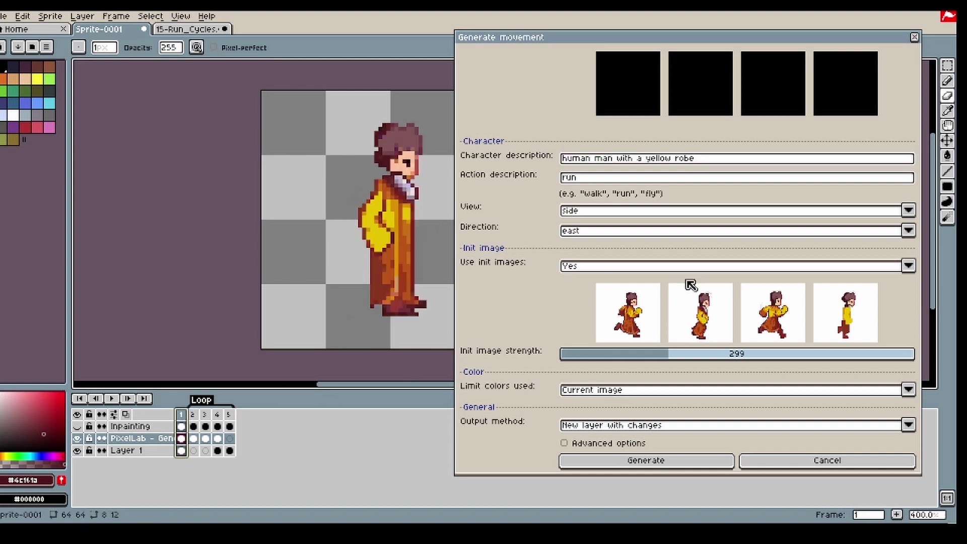
click(709, 358)
drag(707, 357, 705, 357)
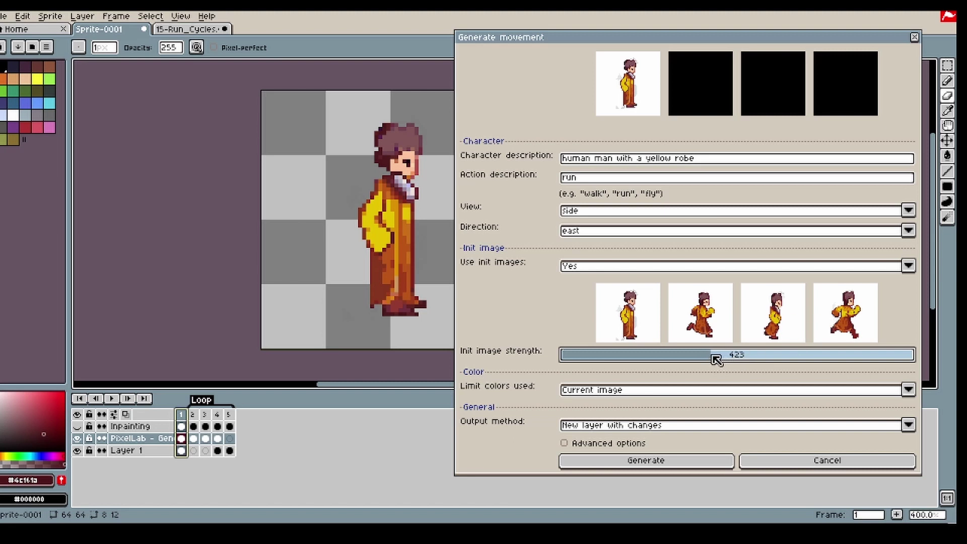
drag(718, 356, 719, 360)
click(685, 462)
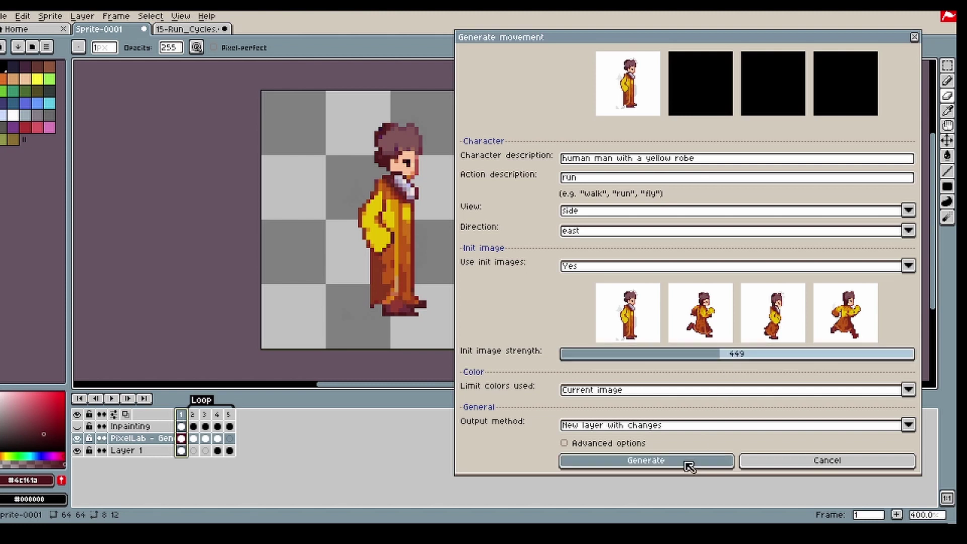
Step: Keep the output method as New layer with changes and generate the run movement
click(673, 426)
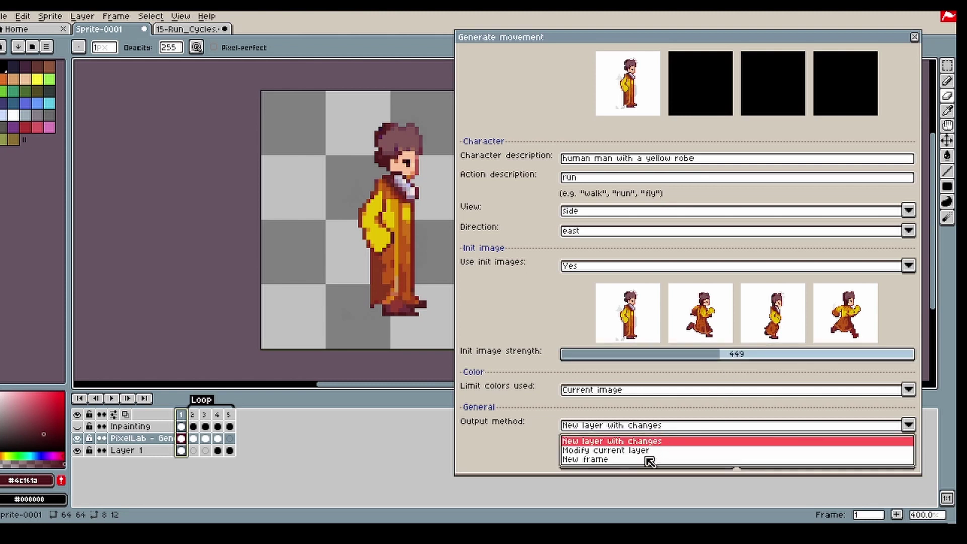
click(602, 442)
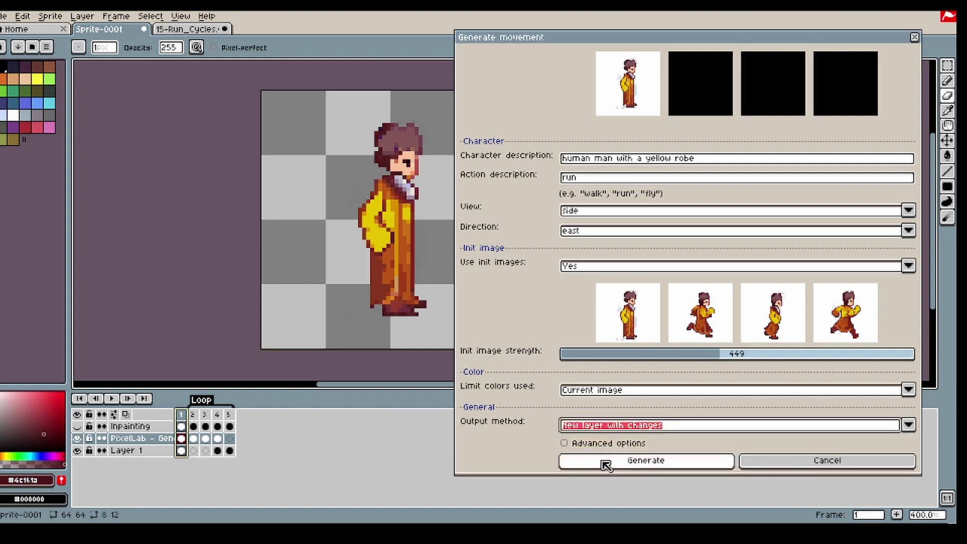
click(605, 464)
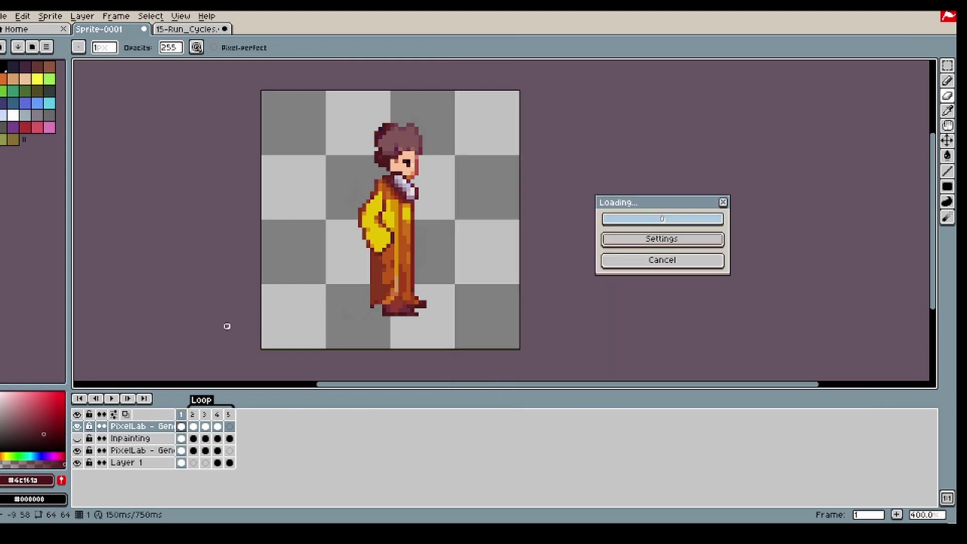
Step: Compare the strength 449 poses on frames 2 and 3 with the previous generation by toggling the new layer's visibility
click(197, 426)
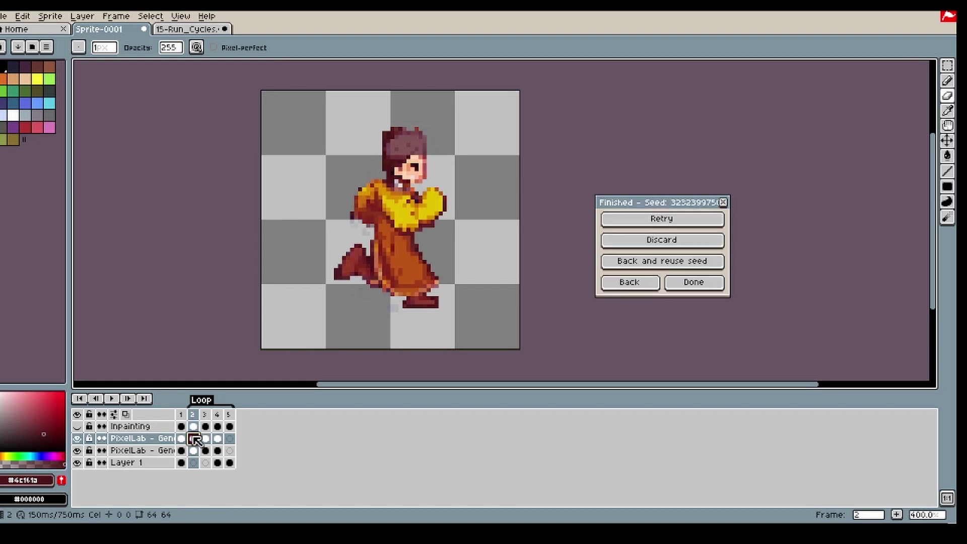
click(78, 438)
click(78, 438)
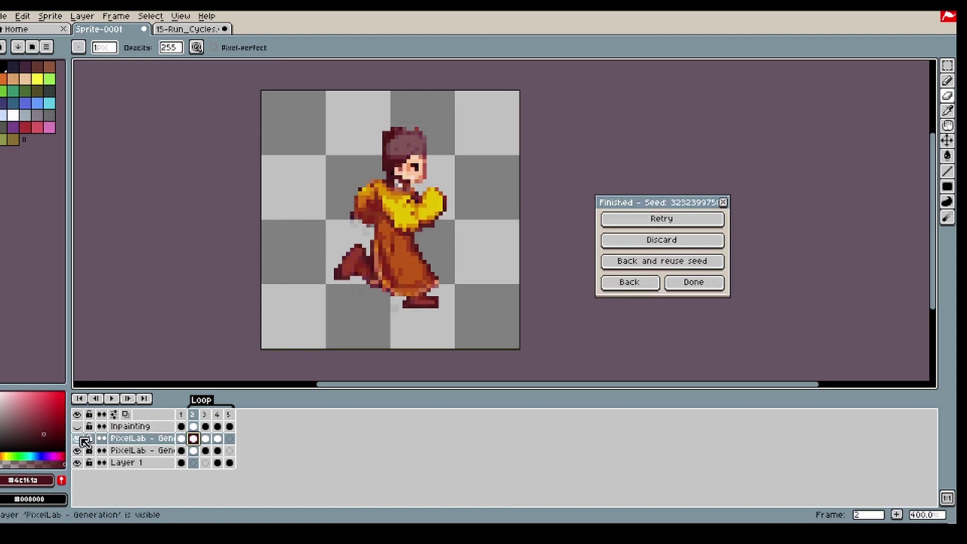
click(79, 438)
click(79, 438)
click(205, 426)
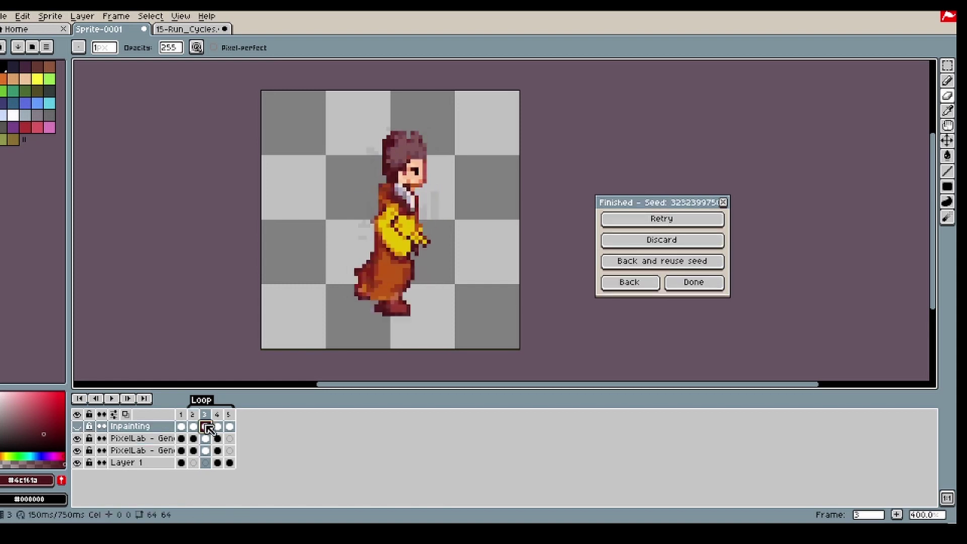
click(78, 438)
click(78, 438)
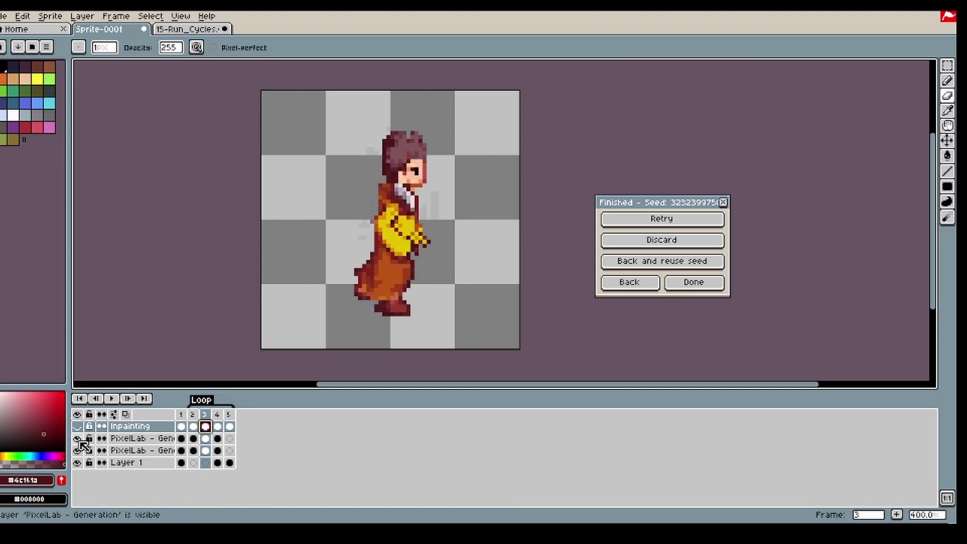
click(78, 439)
click(78, 438)
Step: Compare the new pose on frame 4 with the retouched earlier one by toggling the new generation layer
click(218, 428)
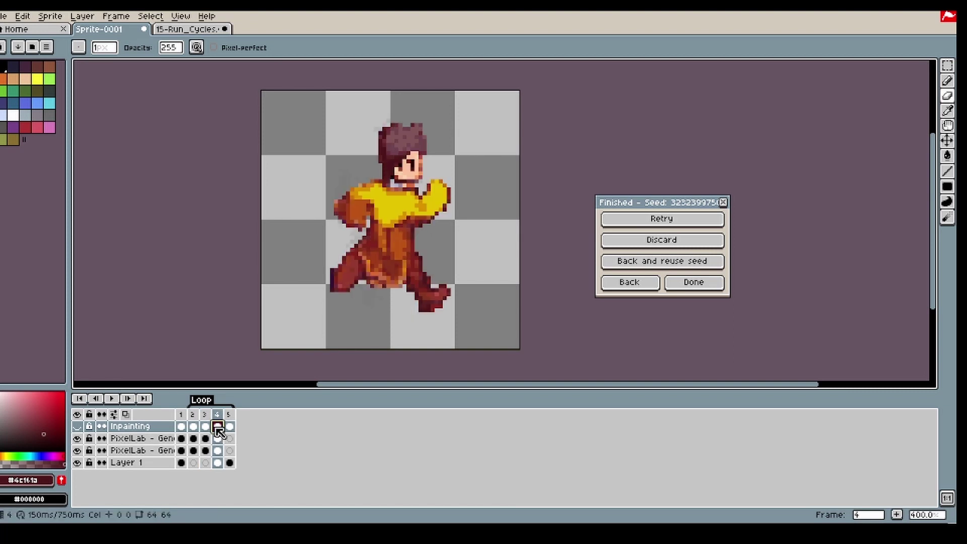
click(79, 439)
click(79, 439)
click(79, 439)
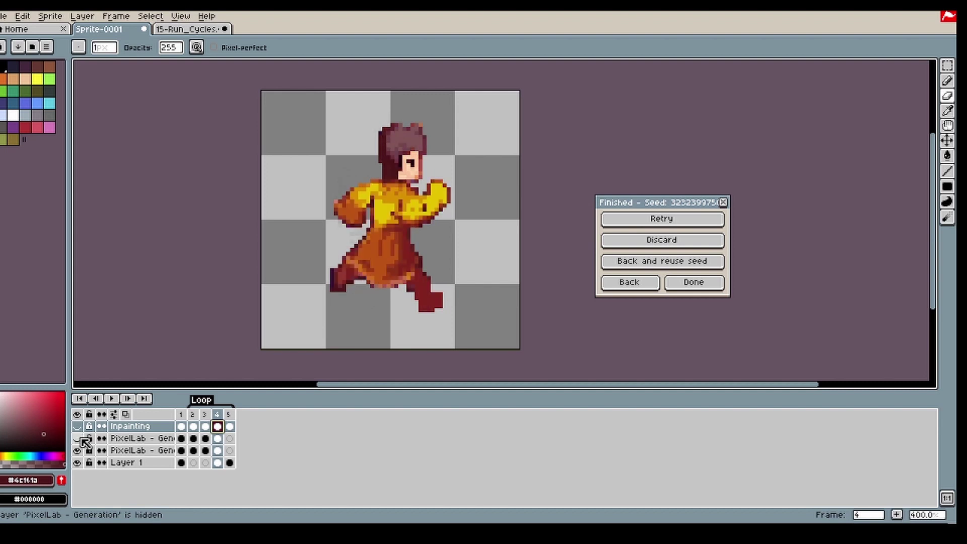
click(78, 438)
click(80, 439)
click(79, 438)
Step: Delete the older PixelLab generation layer beneath the new one
click(125, 451)
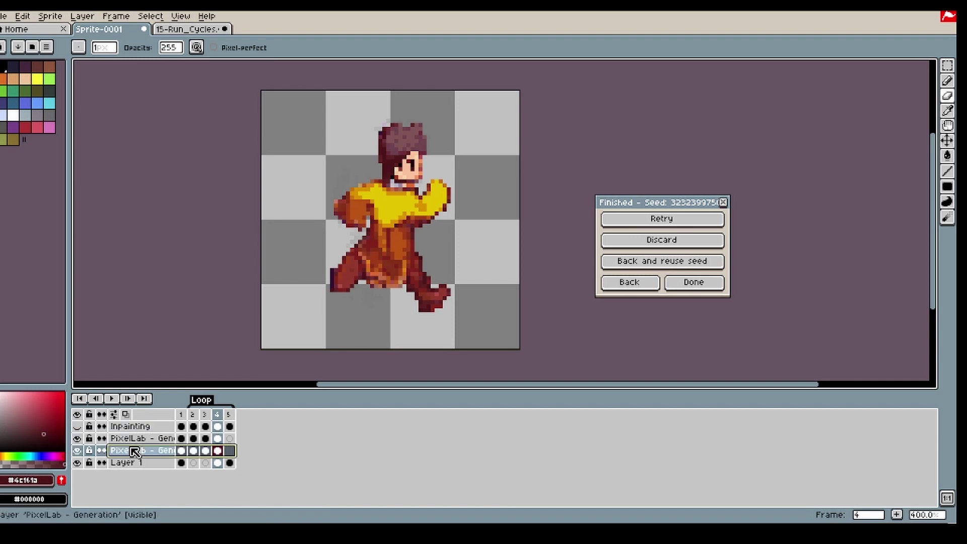
right_click(126, 452)
click(173, 455)
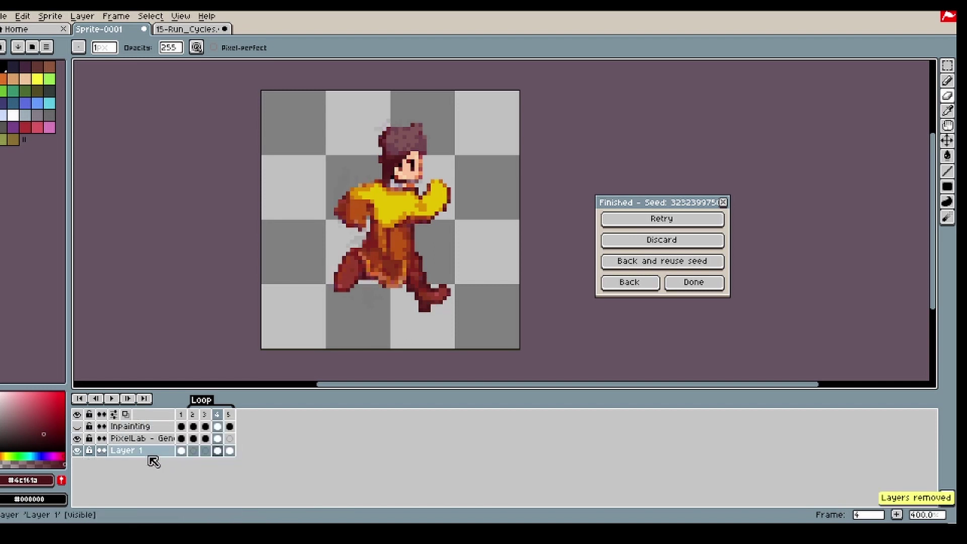
Step: Look through frames 2 to 5 of the new generation layer to judge how the run poses follow each other
click(205, 439)
click(193, 440)
click(205, 440)
click(217, 439)
click(205, 440)
click(194, 440)
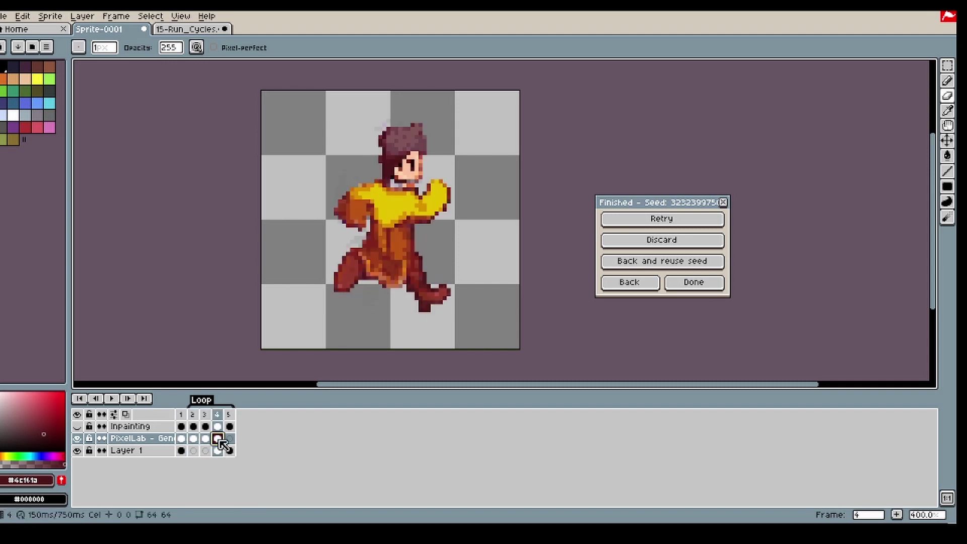
click(194, 439)
click(217, 439)
click(232, 437)
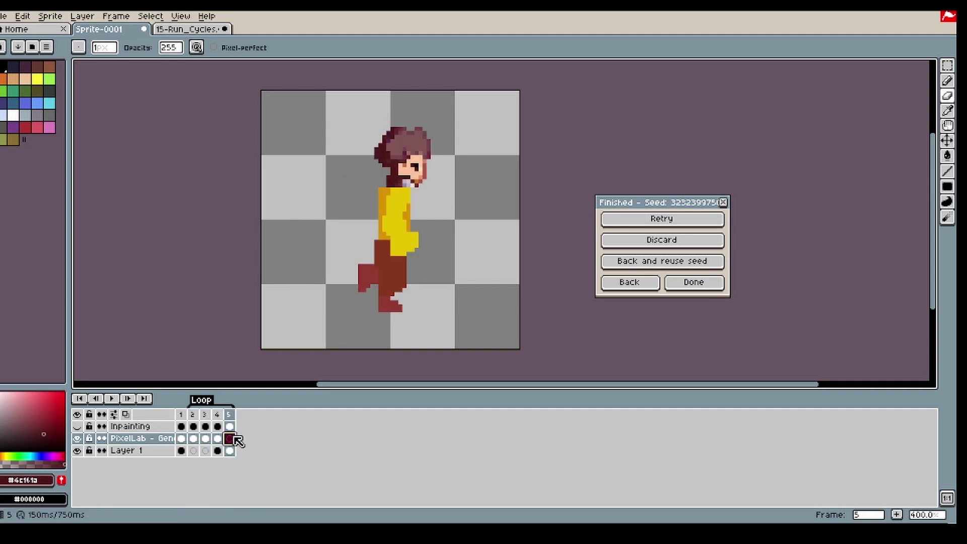
Step: Return to the movement settings and show the Inpainting layer on frame 2
click(634, 282)
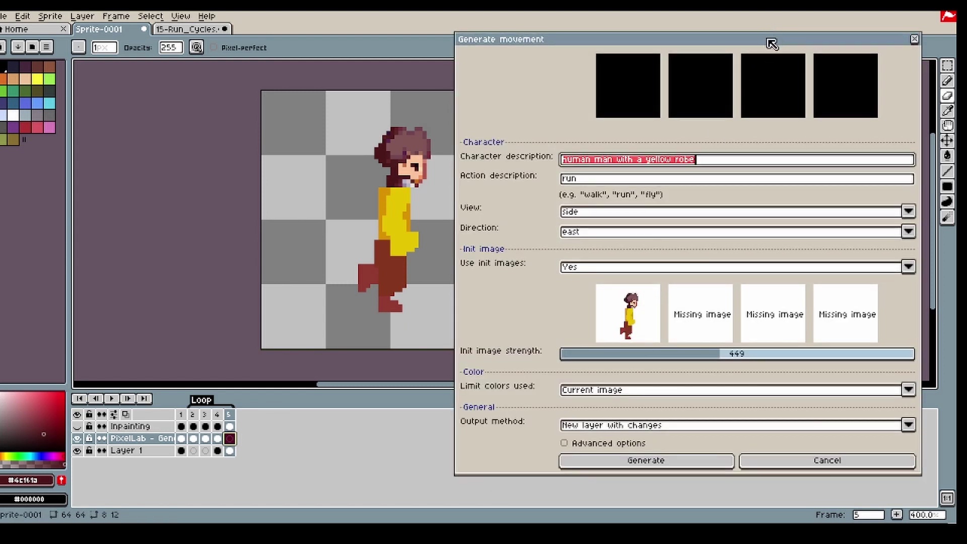
drag(773, 44, 801, 45)
click(197, 414)
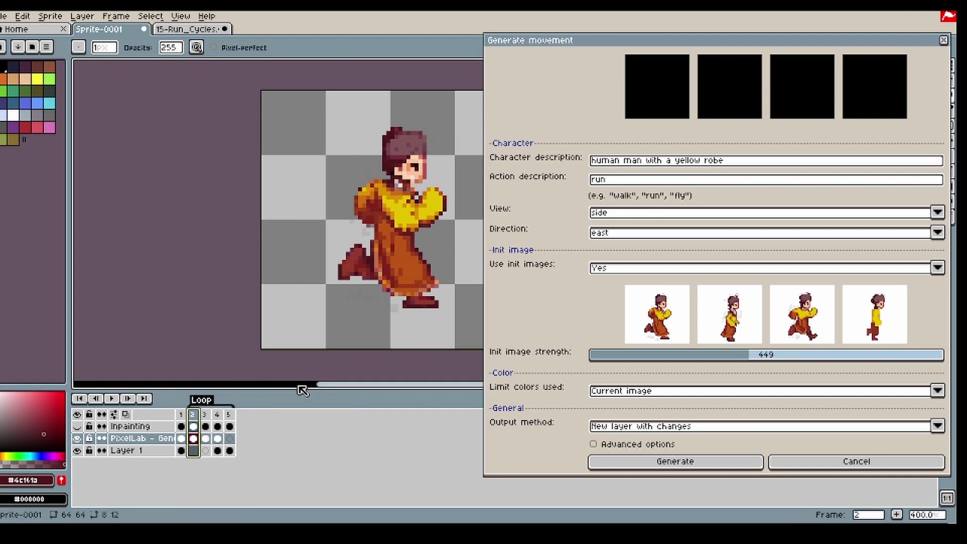
click(151, 426)
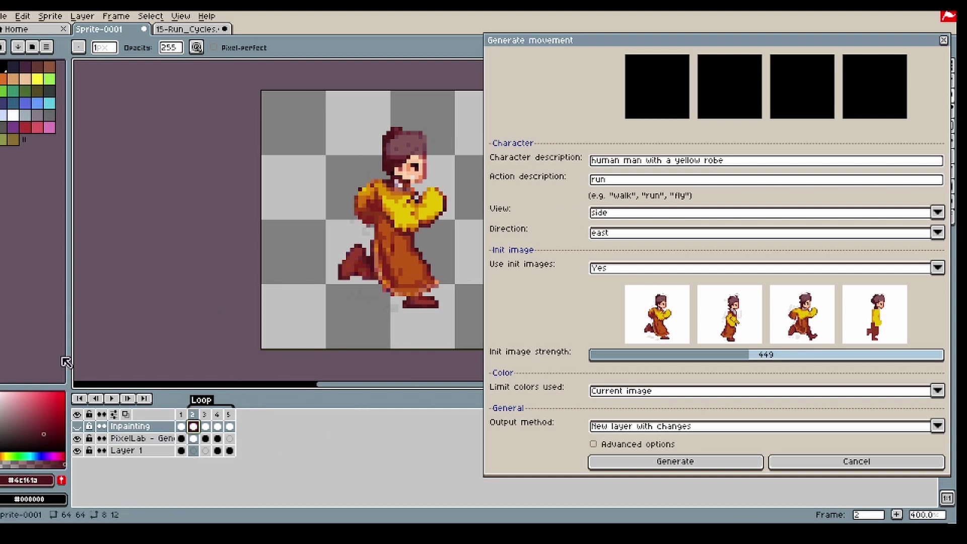
click(77, 426)
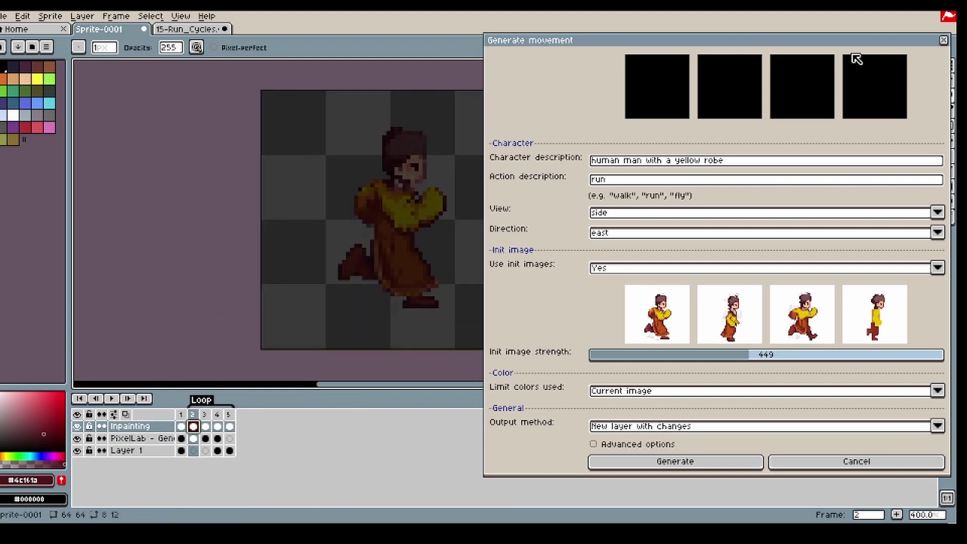
Step: Erase the dark inpainting mask completely from frames 2, 3 and 4 of the Inpainting layer
drag(863, 50, 864, 159)
click(949, 95)
mouse_move(299, 101)
mouse_down()
mouse_move(460, 98)
mouse_move(277, 210)
mouse_move(267, 292)
mouse_move(388, 345)
mouse_move(433, 353)
mouse_up()
click(205, 426)
mouse_move(484, 118)
mouse_down()
mouse_move(327, 134)
mouse_move(178, 236)
mouse_move(311, 357)
mouse_move(360, 368)
mouse_up()
click(217, 426)
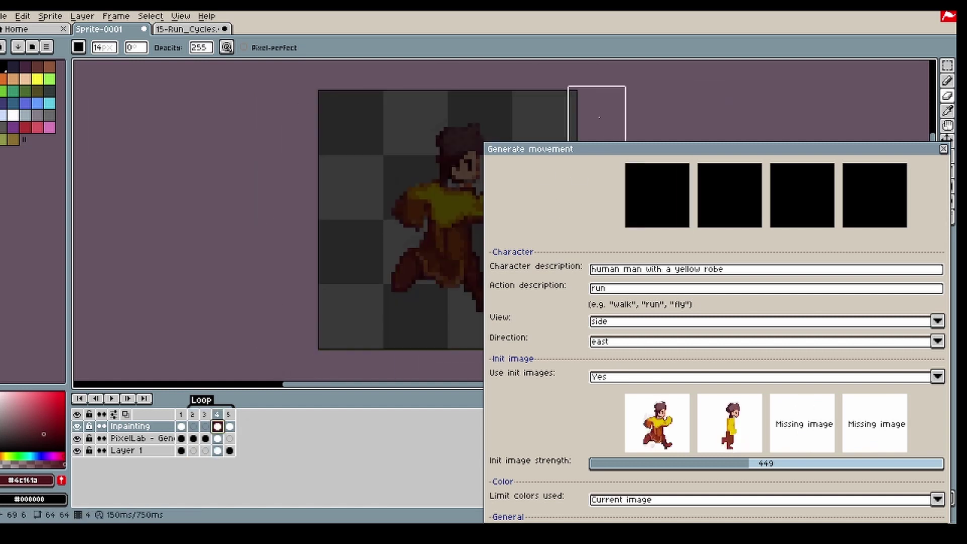
mouse_move(593, 108)
mouse_down()
mouse_move(283, 159)
mouse_move(283, 260)
mouse_move(310, 343)
mouse_up()
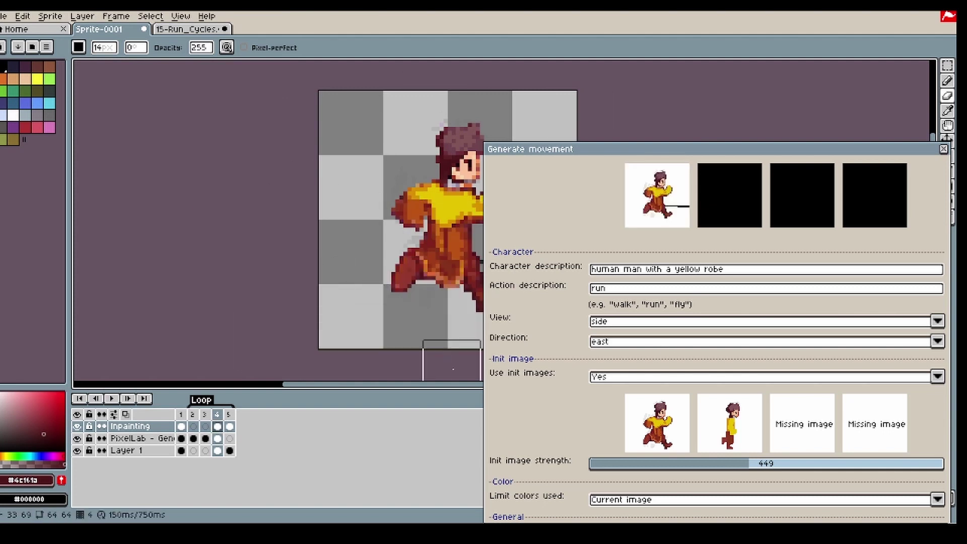
mouse_move(701, 154)
mouse_down()
mouse_move(705, 129)
mouse_move(774, 261)
mouse_up()
drag(541, 263, 451, 272)
drag(714, 260, 714, 175)
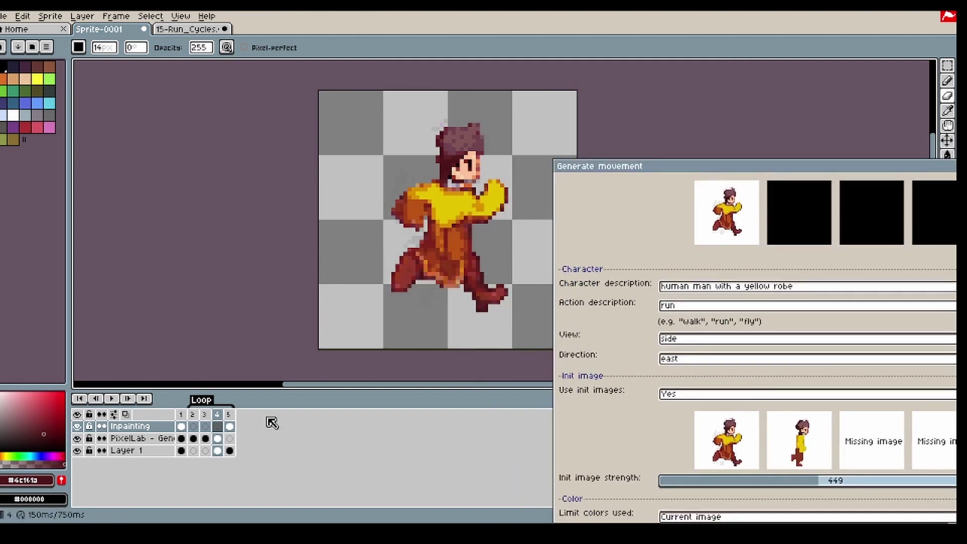
Step: Paint a black inpainting mask over the character's rear leg on frame 4 of the Inpainting layer
click(204, 426)
click(193, 418)
click(204, 418)
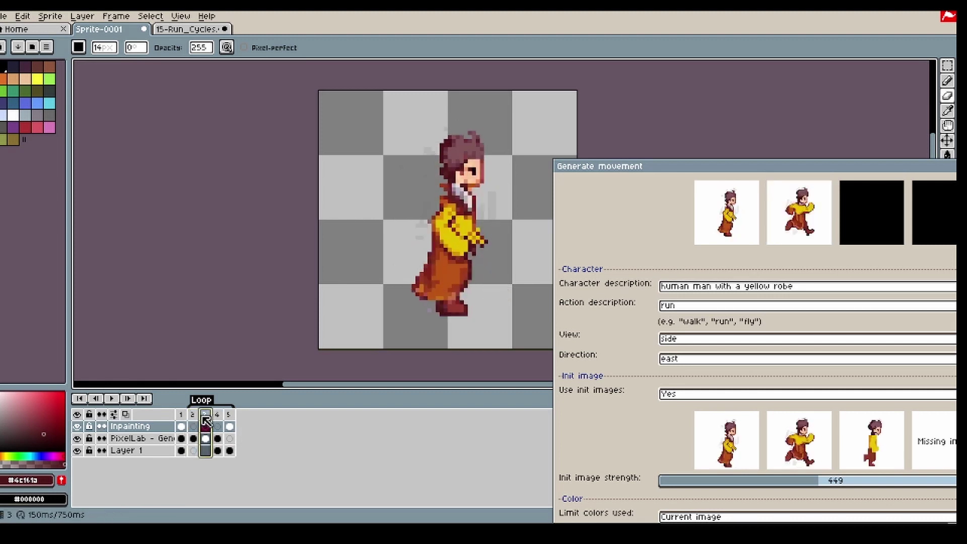
click(217, 419)
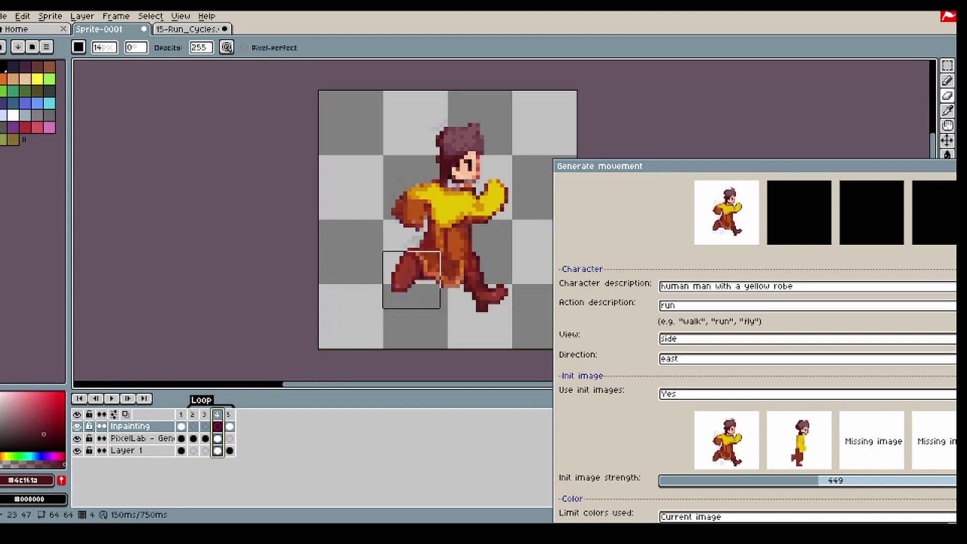
drag(43, 432, 1, 450)
key(b)
scroll(419, 260, up, 1)
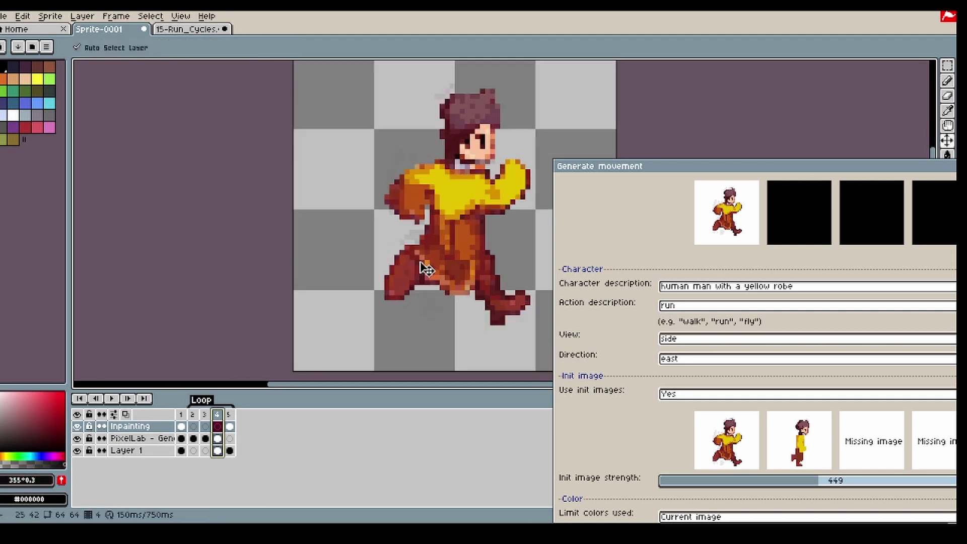
scroll(423, 269, down, 1)
mouse_move(412, 268)
mouse_down()
mouse_move(398, 284)
mouse_move(413, 279)
mouse_move(414, 289)
mouse_move(392, 293)
mouse_move(408, 258)
mouse_move(413, 269)
mouse_move(388, 280)
mouse_move(397, 265)
mouse_move(389, 301)
mouse_up()
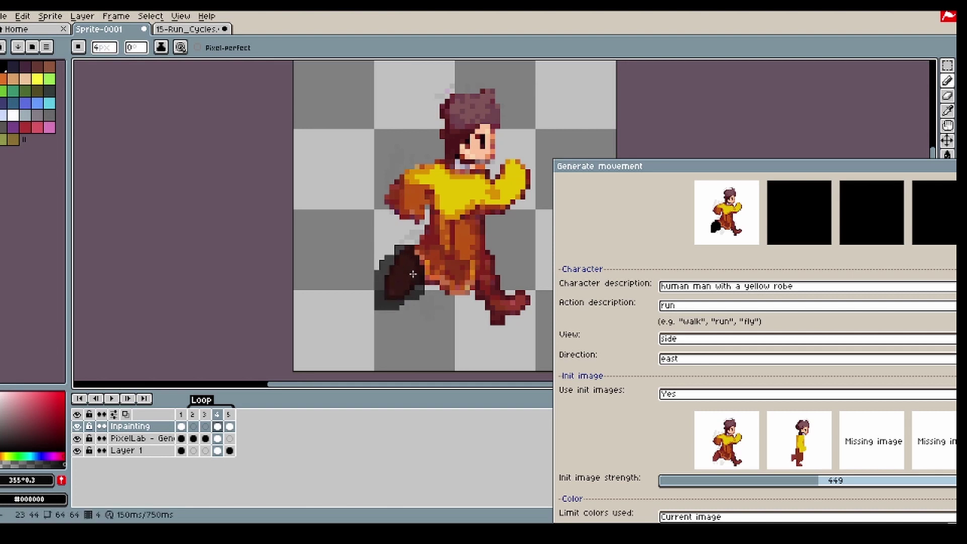
Step: Lower the init image strength to 299 and generate the movement starting from frame 2
click(193, 414)
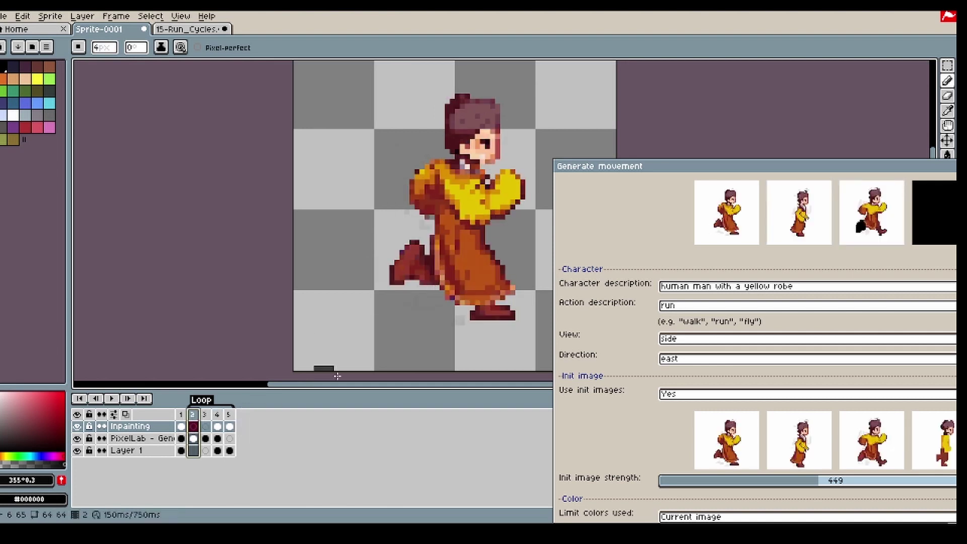
drag(745, 169, 711, 65)
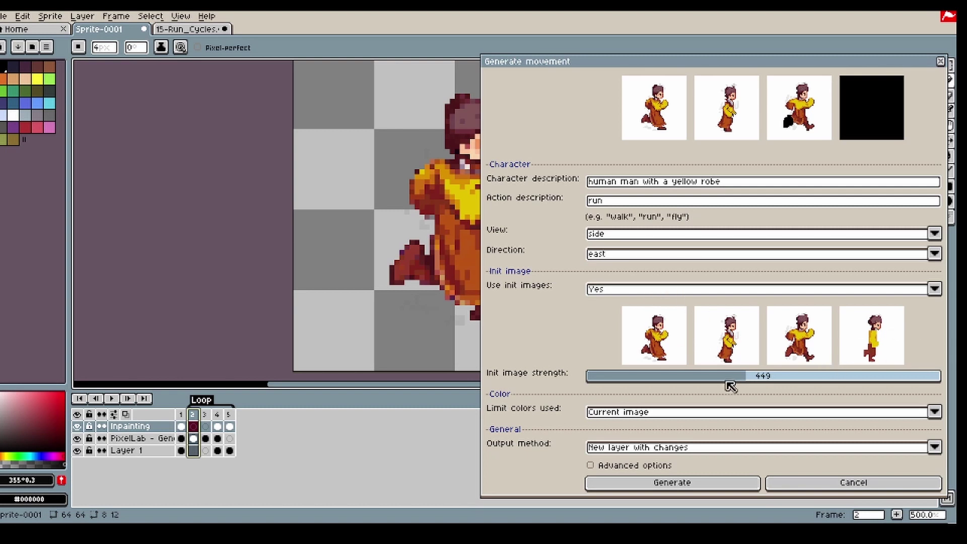
drag(730, 386, 693, 385)
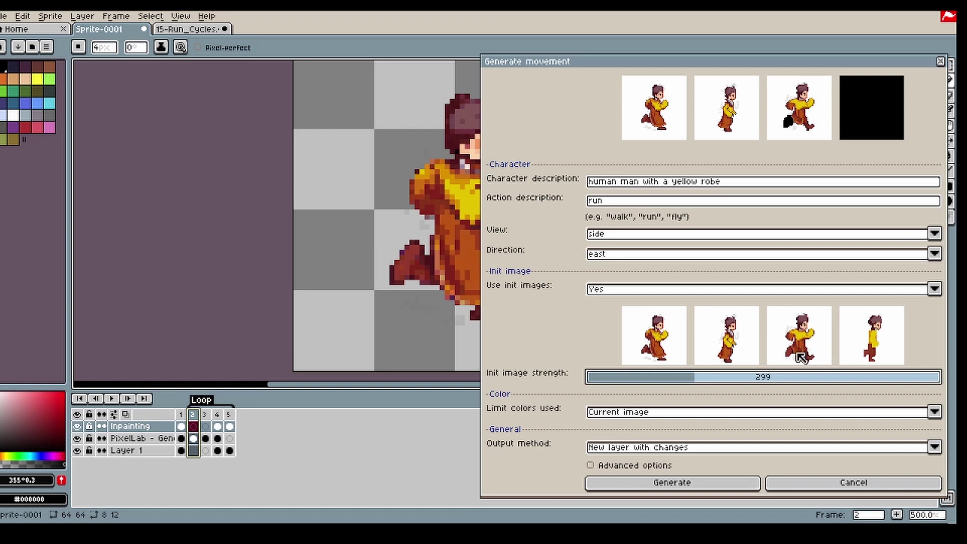
click(688, 483)
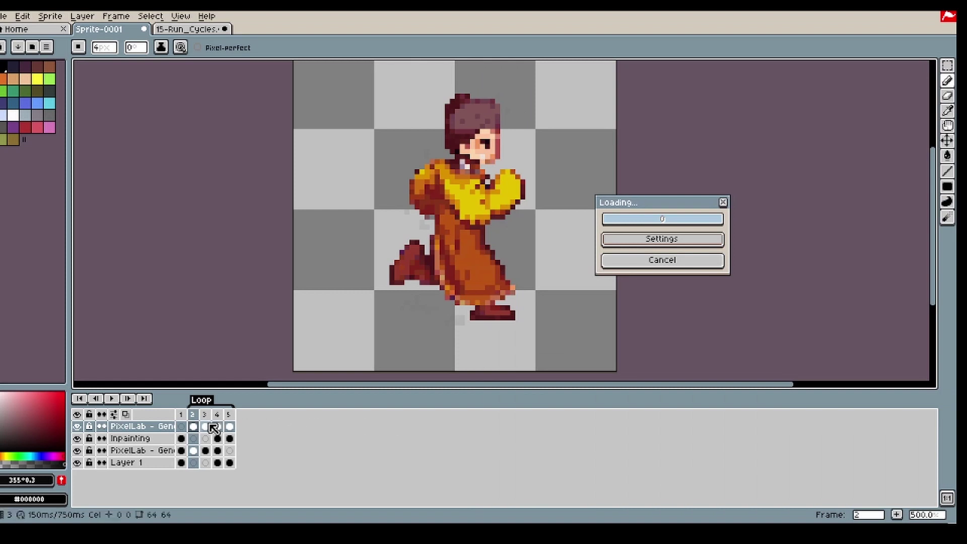
Step: Hide the Inpainting layer to reveal the generated rear leg on frame 4
click(205, 415)
click(218, 418)
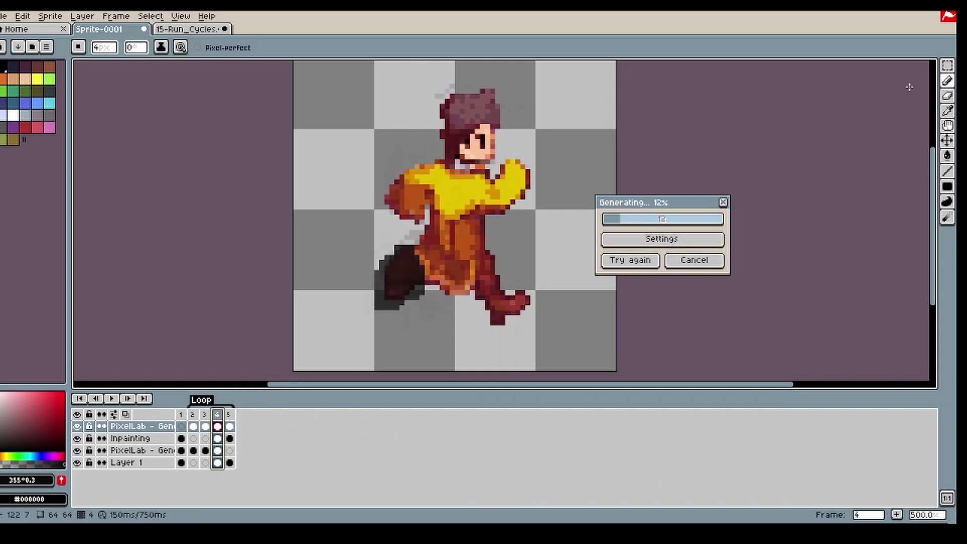
key(m)
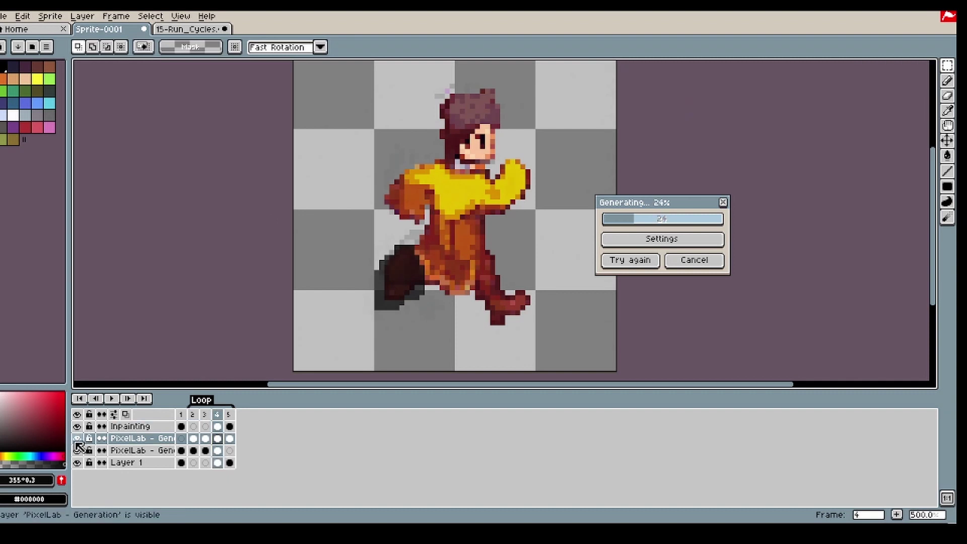
click(76, 426)
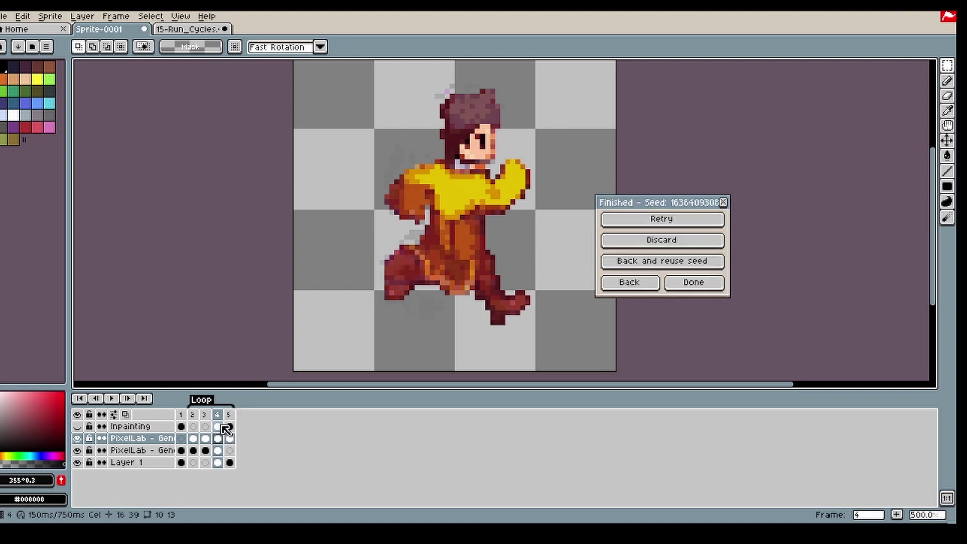
Step: Compare the new poses on frames 4 and 5 with the previous ones by toggling the new generation layer
click(78, 438)
click(79, 439)
click(79, 439)
click(79, 438)
click(78, 439)
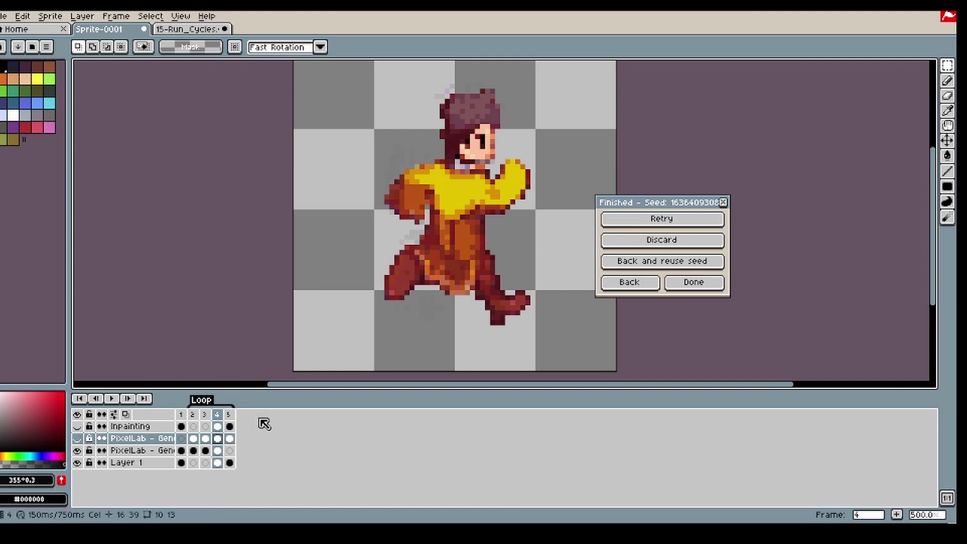
click(229, 426)
click(79, 438)
click(78, 438)
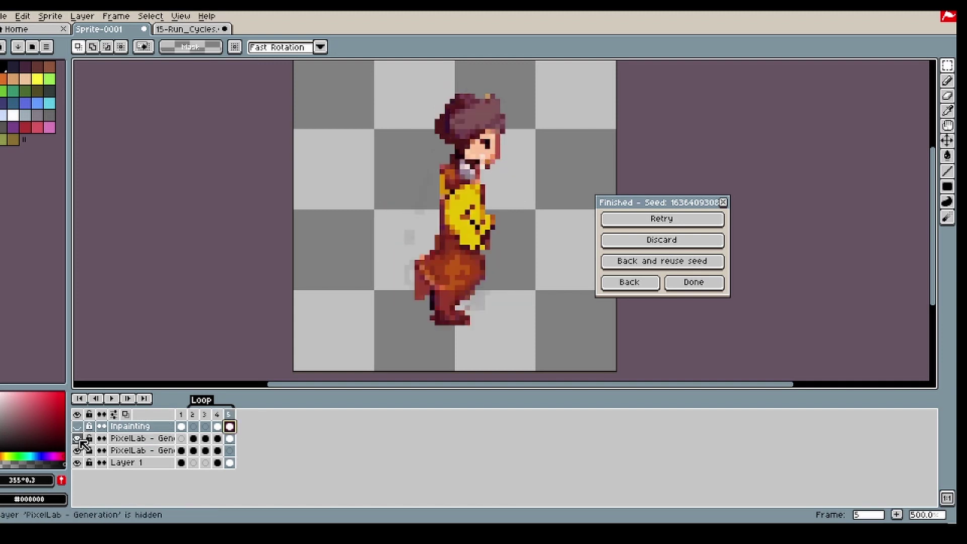
click(79, 438)
click(79, 438)
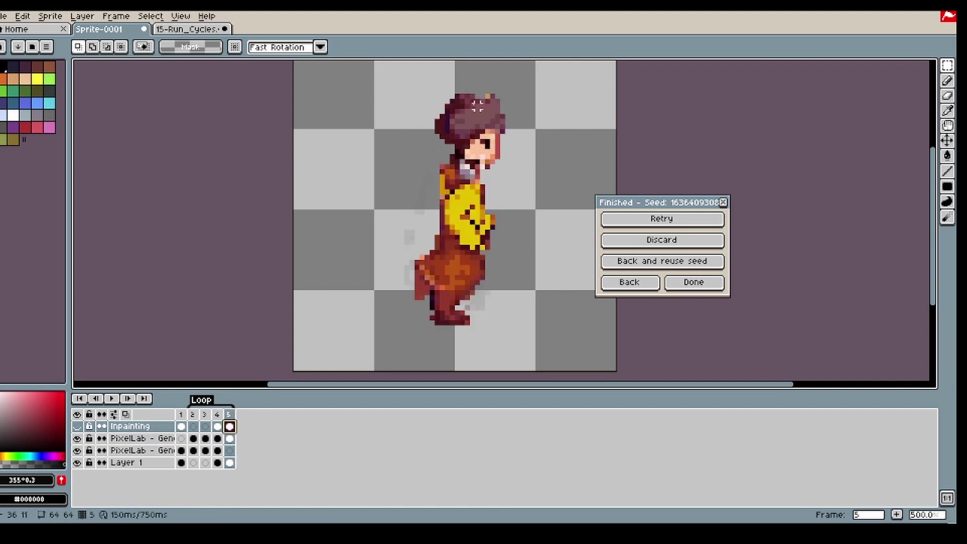
Step: Hide and delete the older PixelLab generation layer beneath the new one
click(79, 451)
right_click(116, 449)
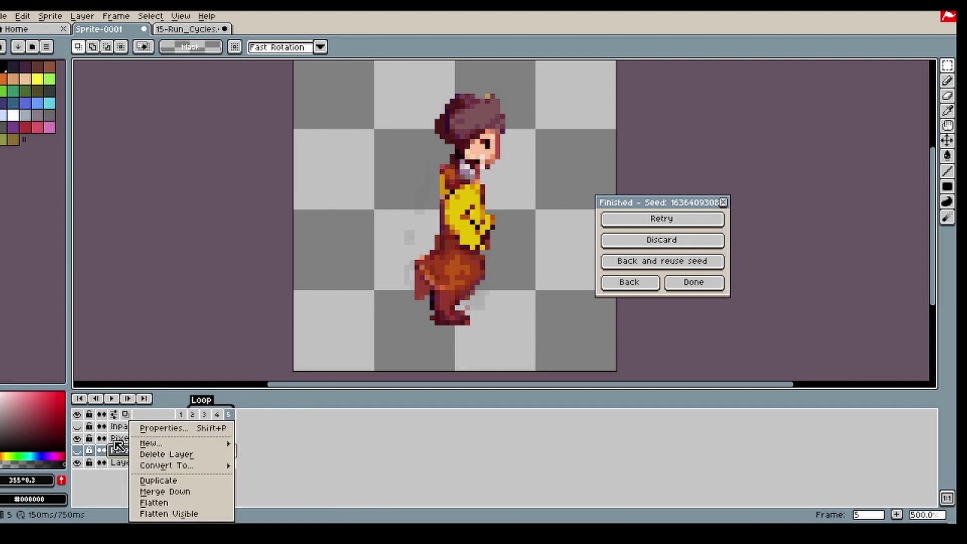
click(151, 454)
Step: Clear the leftover Layer 1 cels on frames 5 and 4
click(219, 416)
click(229, 415)
key(b)
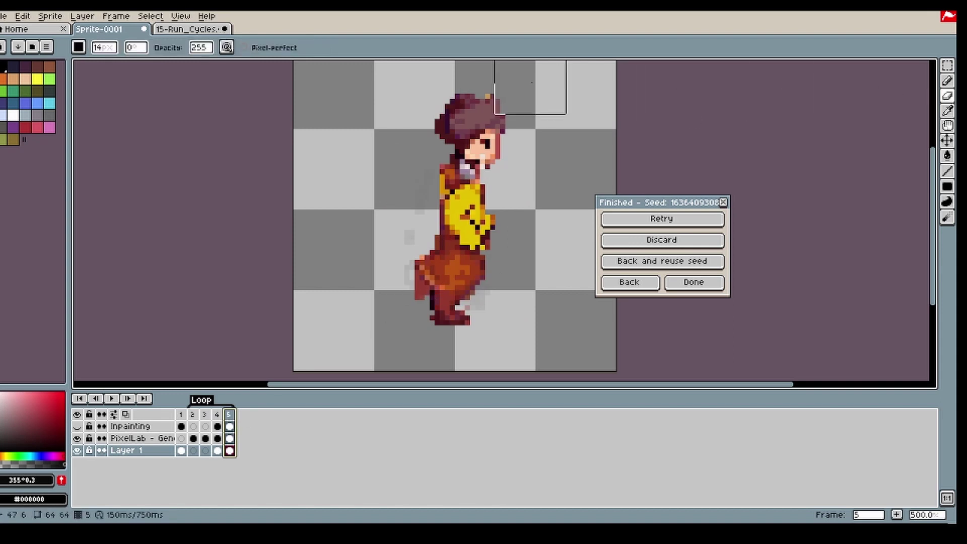
click(229, 439)
click(230, 451)
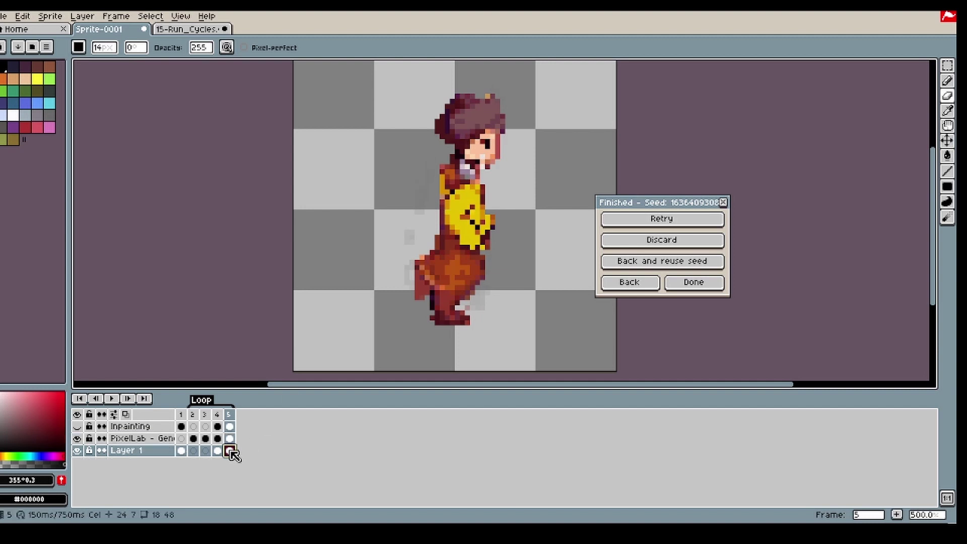
click(218, 450)
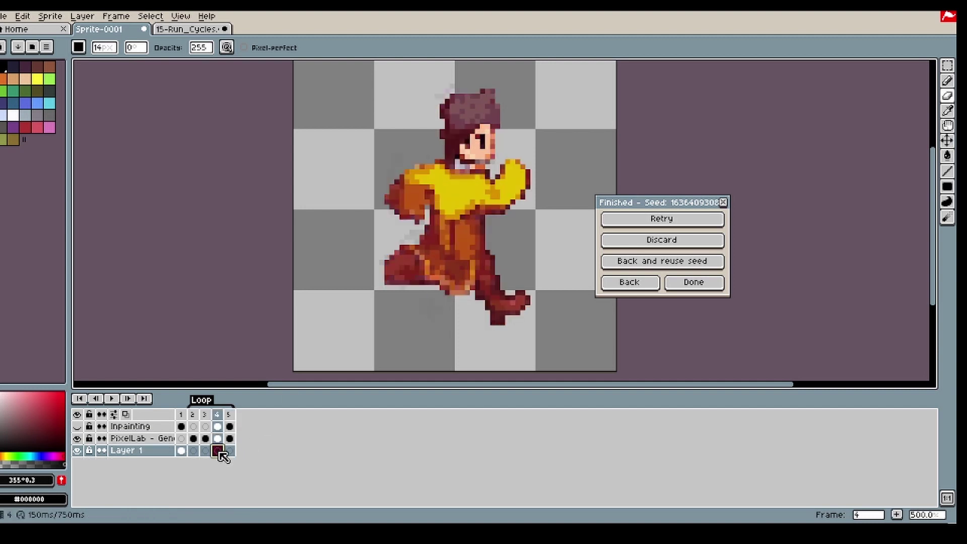
Step: Review the run by switching between frames 4 and 5, playing the loop and stepping through its frames
click(218, 438)
click(229, 439)
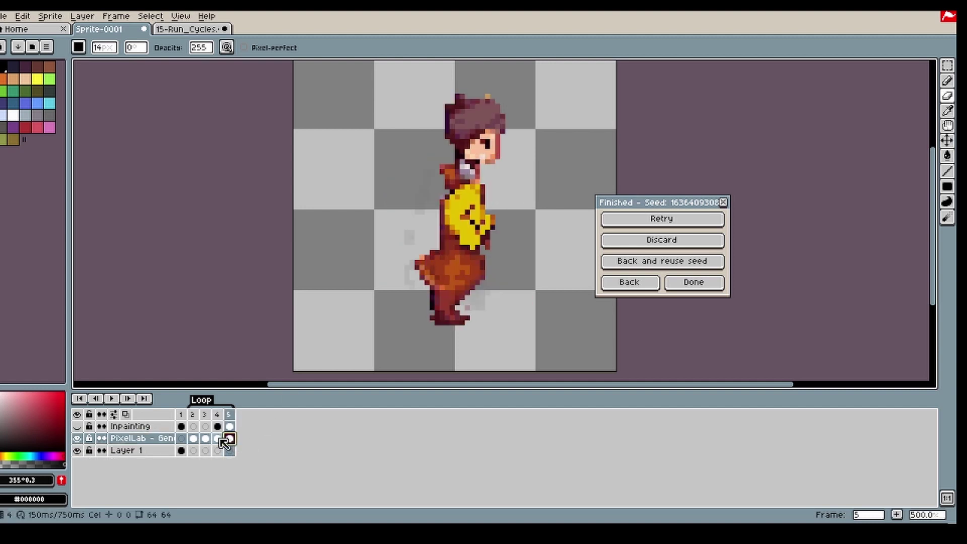
click(218, 438)
click(229, 439)
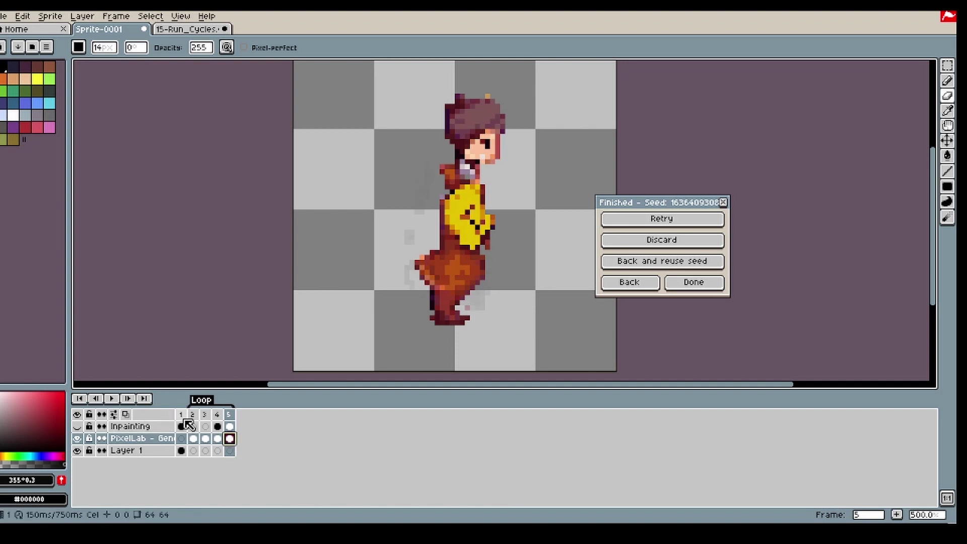
click(113, 399)
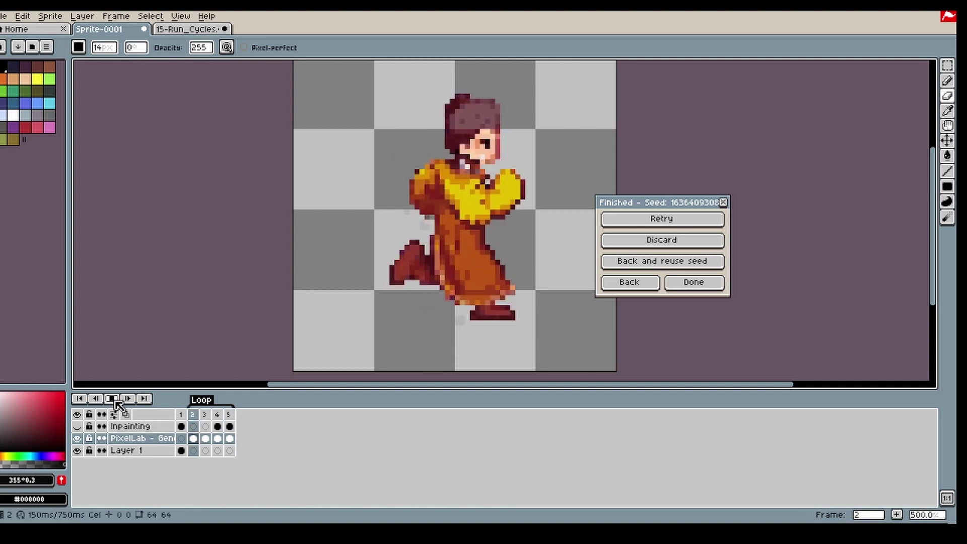
scroll(360, 263, down, 1)
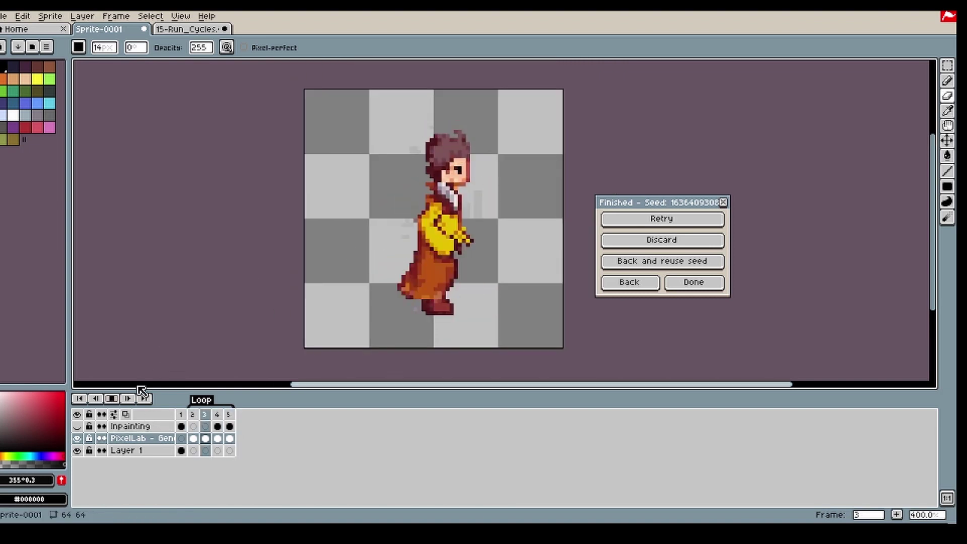
click(118, 399)
click(128, 399)
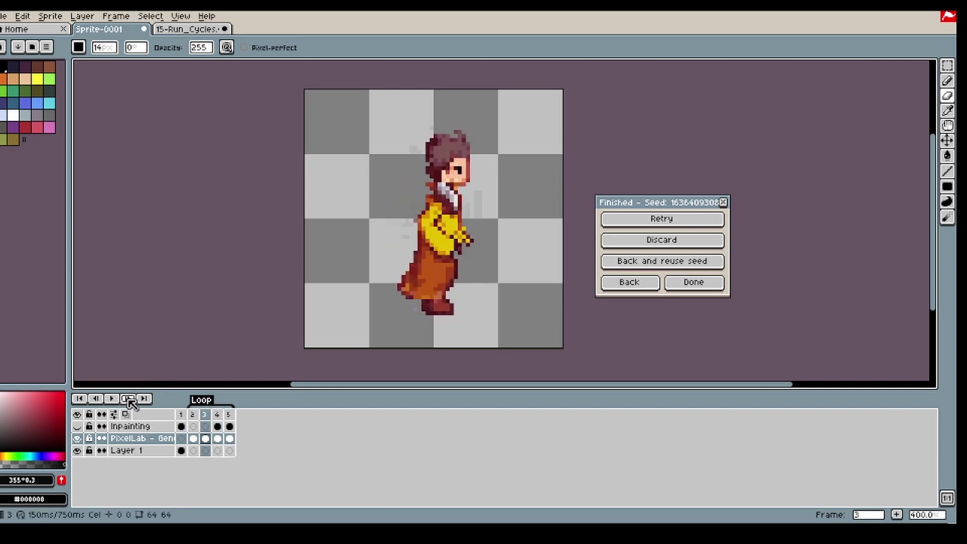
click(128, 399)
click(128, 399)
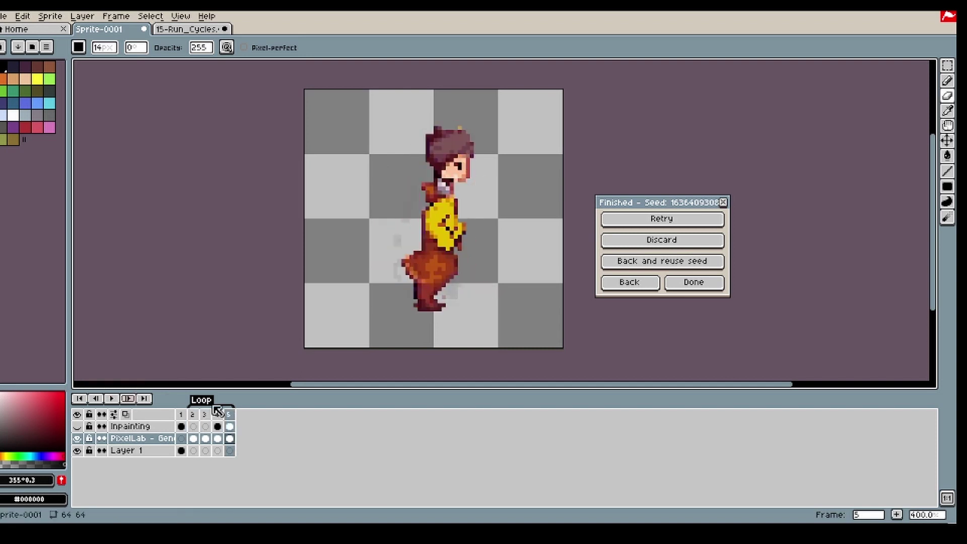
Step: Flip repeatedly between frames 2 and 4 to compare the two stride poses
click(192, 414)
click(205, 414)
click(217, 415)
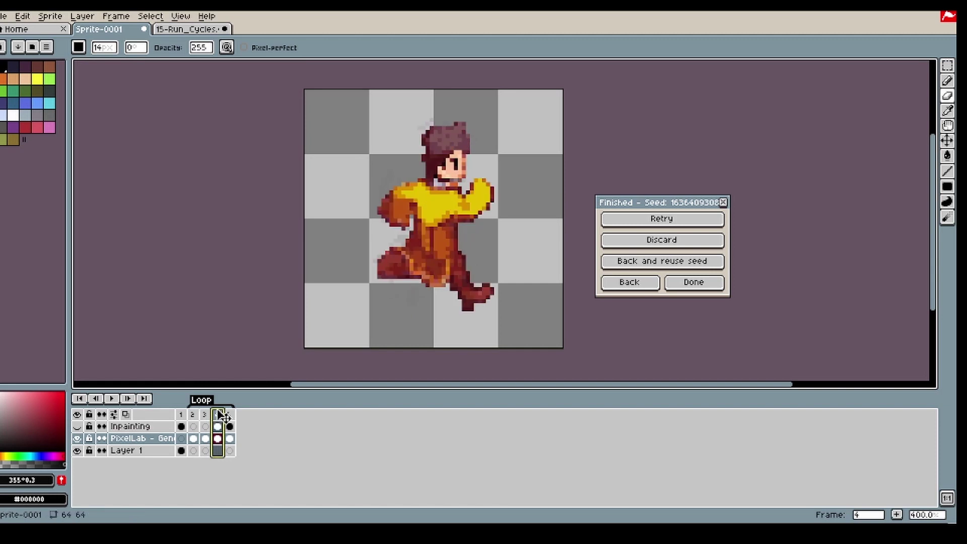
click(197, 415)
click(218, 414)
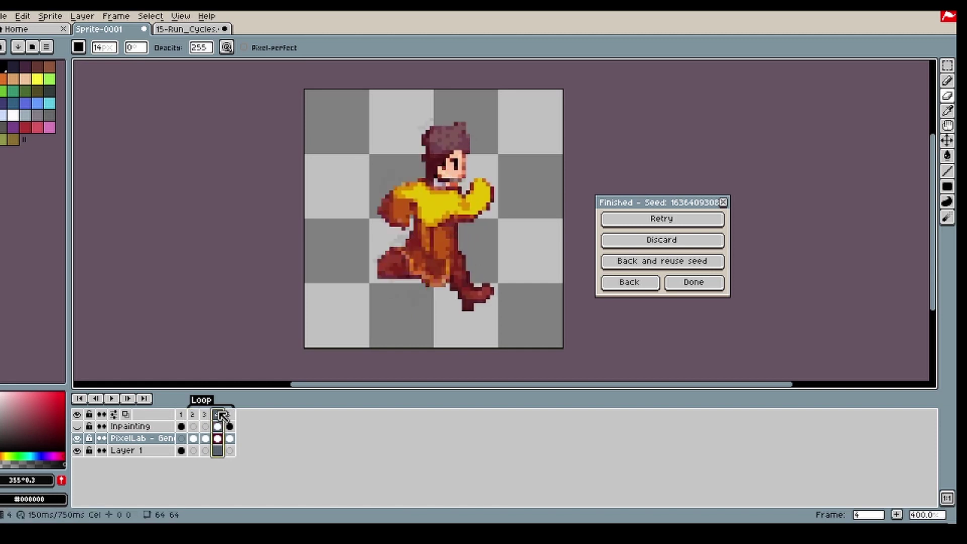
click(198, 415)
click(219, 414)
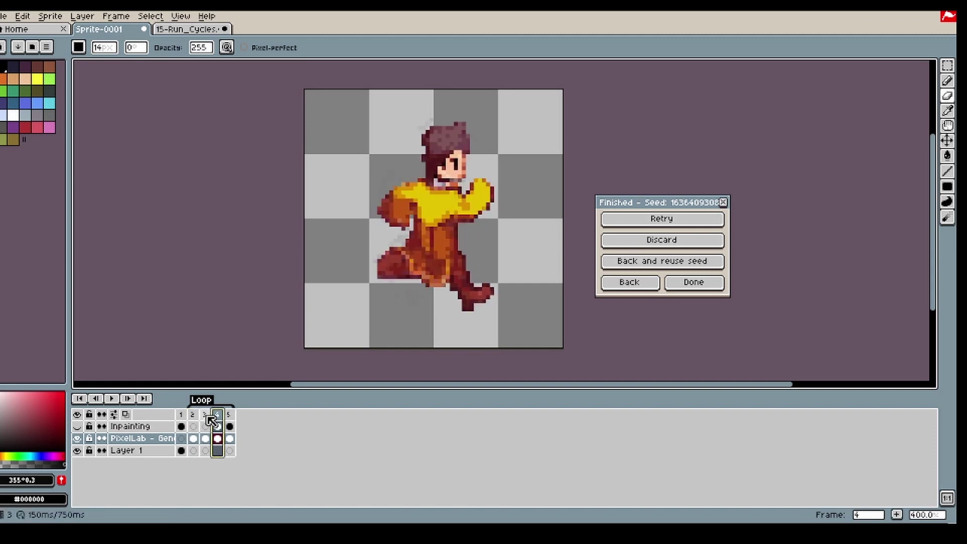
click(196, 415)
click(218, 415)
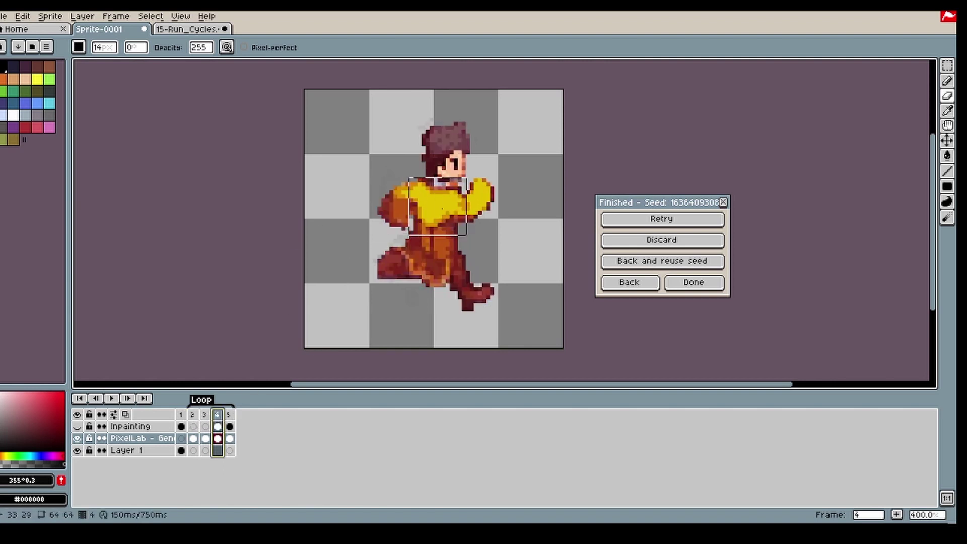
Step: Return to the movement settings reusing the seed, and show the Inpainting layer's mask on frame 4
click(949, 65)
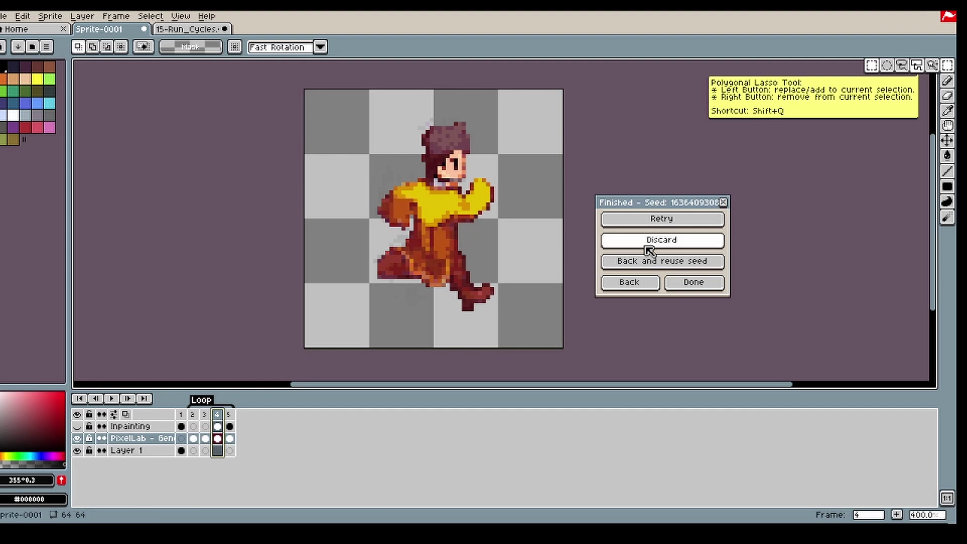
click(636, 262)
drag(723, 65, 762, 58)
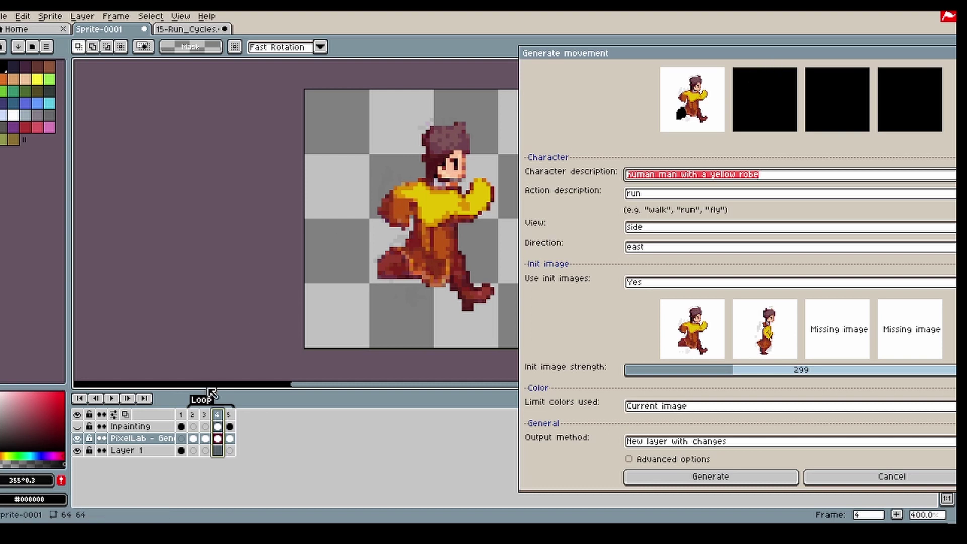
click(217, 427)
click(77, 427)
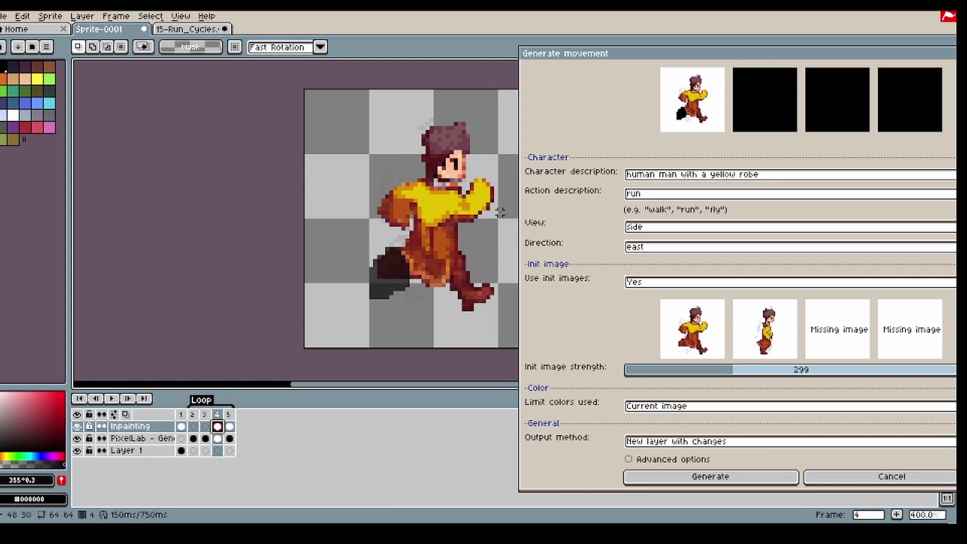
Step: Paint the inpainting mask over both of the character's arms on frame 4 with a 4 px brush
scroll(500, 212, up, 2)
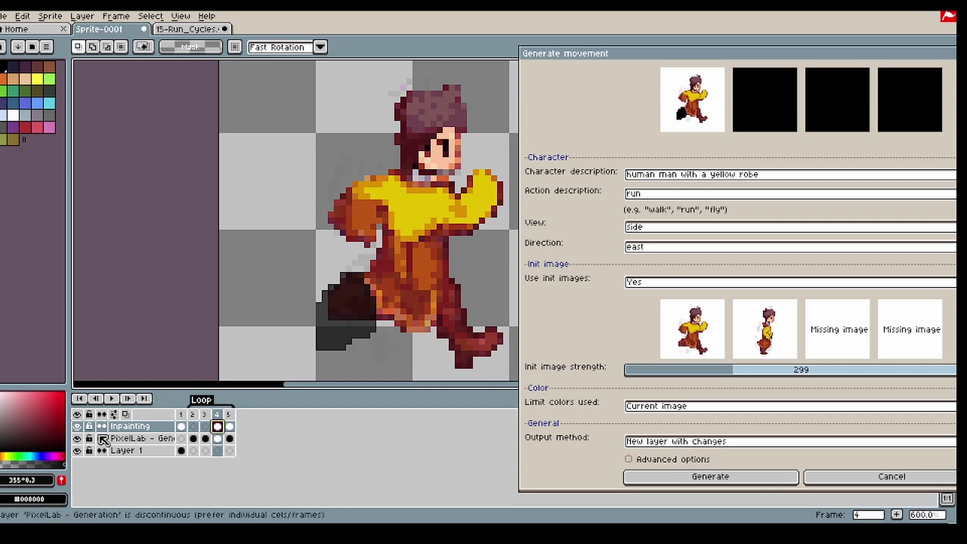
key(b)
mouse_move(450, 211)
mouse_down()
mouse_move(487, 195)
mouse_move(480, 215)
mouse_move(468, 208)
mouse_move(488, 186)
mouse_move(495, 213)
mouse_up()
mouse_move(368, 202)
mouse_down()
mouse_move(379, 191)
mouse_move(385, 196)
mouse_up()
mouse_move(392, 190)
mouse_down()
mouse_move(417, 228)
mouse_move(386, 212)
mouse_move(365, 248)
mouse_up()
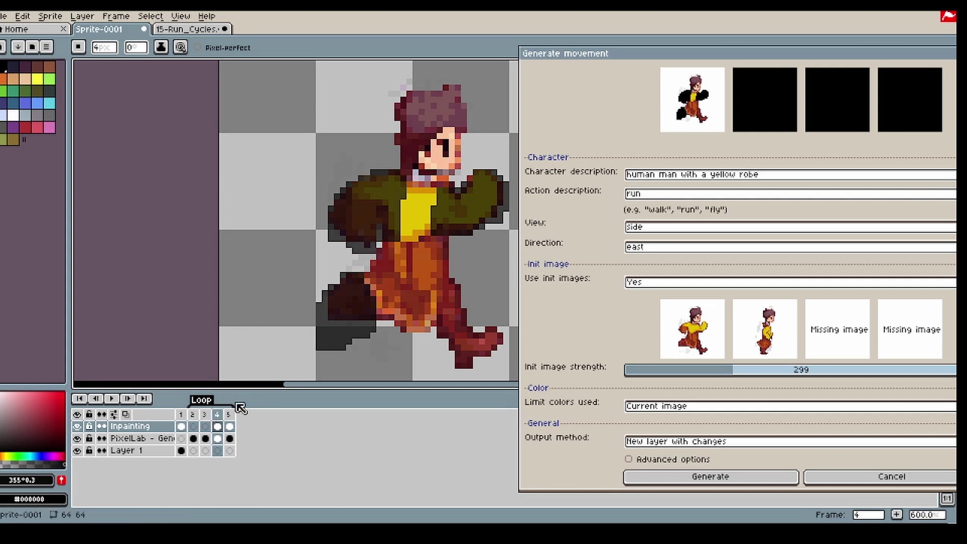
Step: Compare the poses on frames 2 to 4, and extend frame 4's inpainting mask over the chest between the arms
click(194, 418)
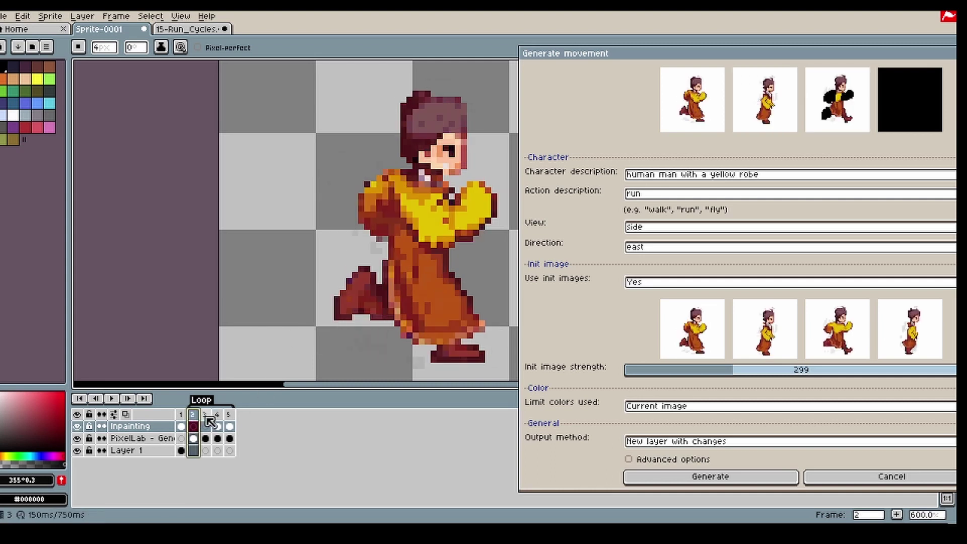
click(206, 418)
click(217, 418)
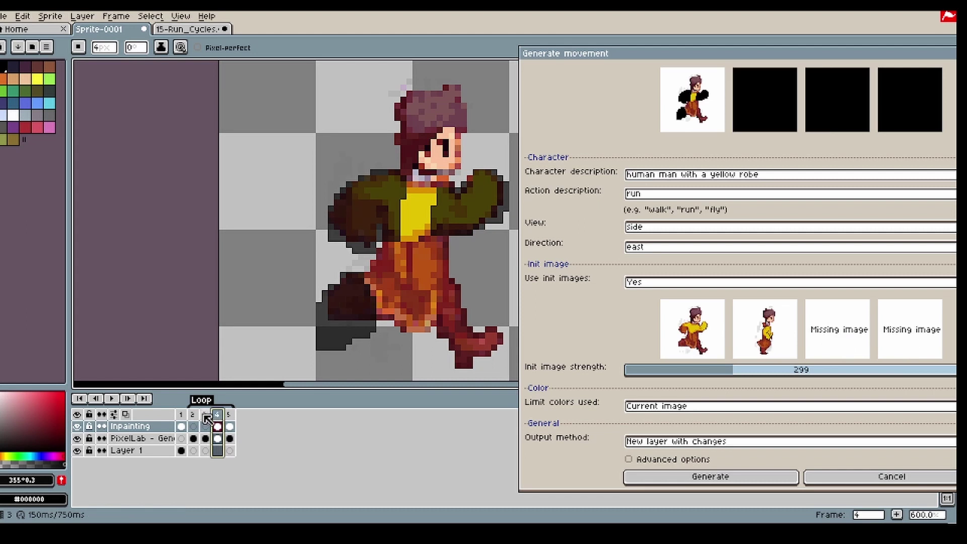
click(196, 416)
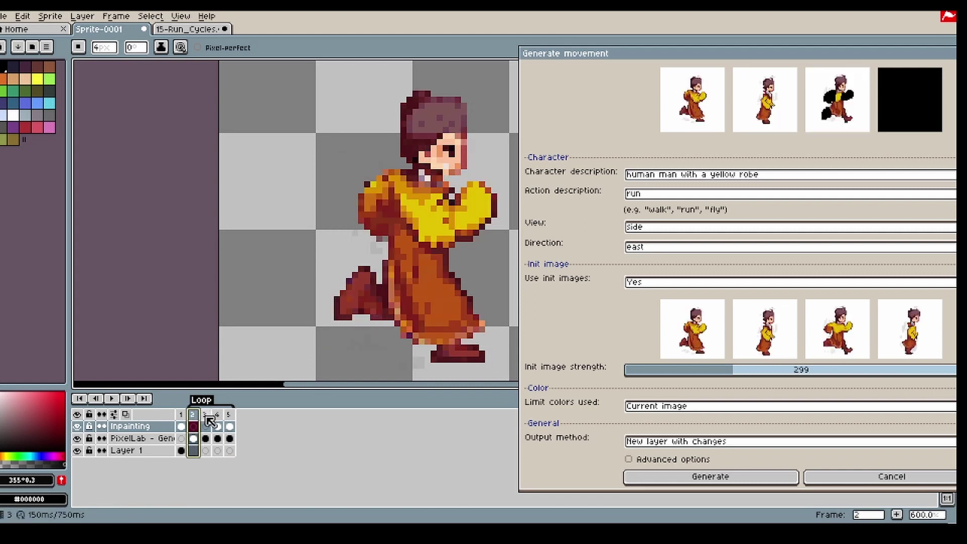
click(206, 419)
click(217, 420)
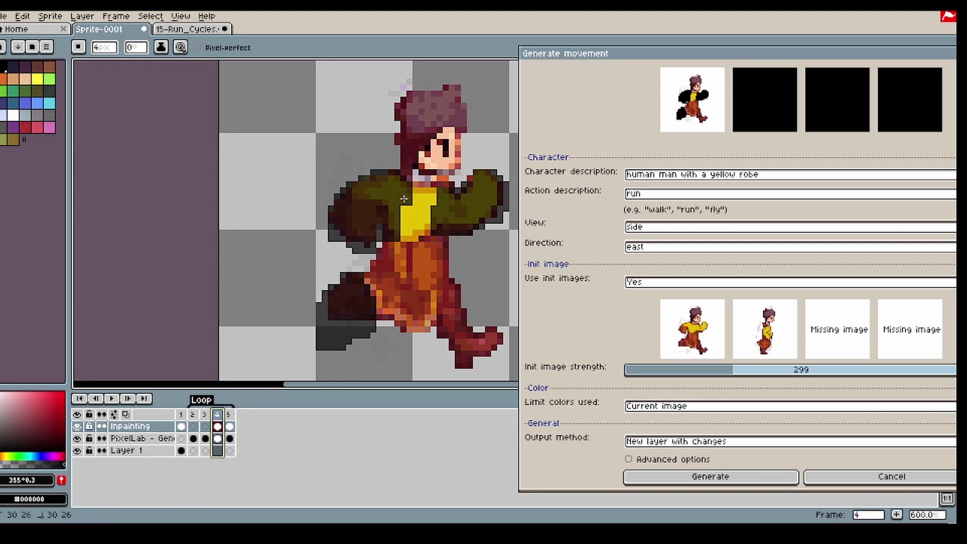
drag(416, 209, 417, 242)
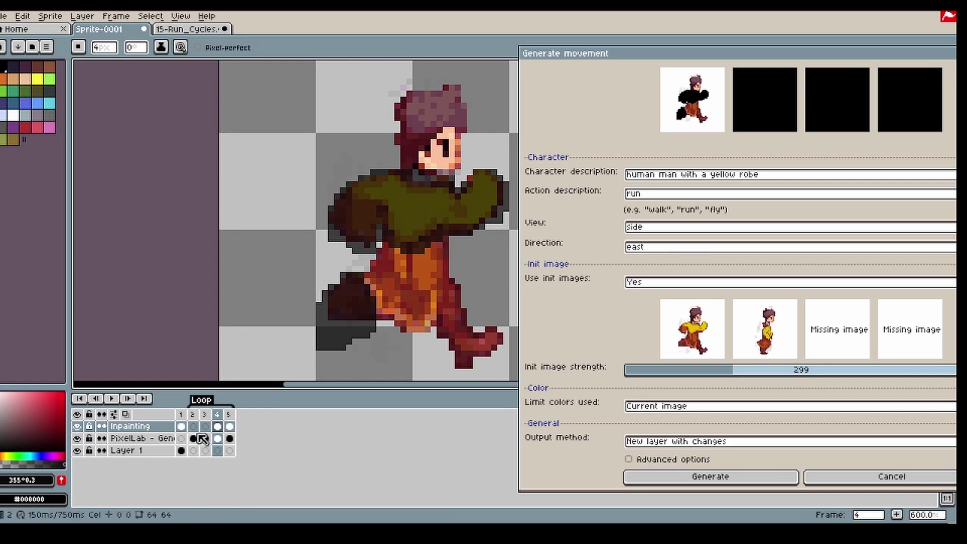
Step: Hide the Inpainting layer and sample the robe's dark brown #84321c from frame 4 of the PixelLab generation layer
click(217, 438)
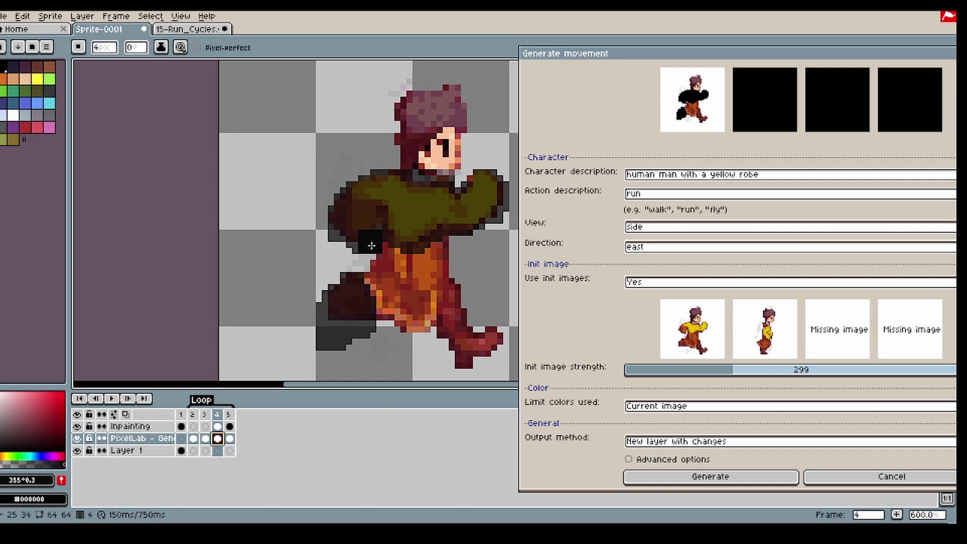
key(i)
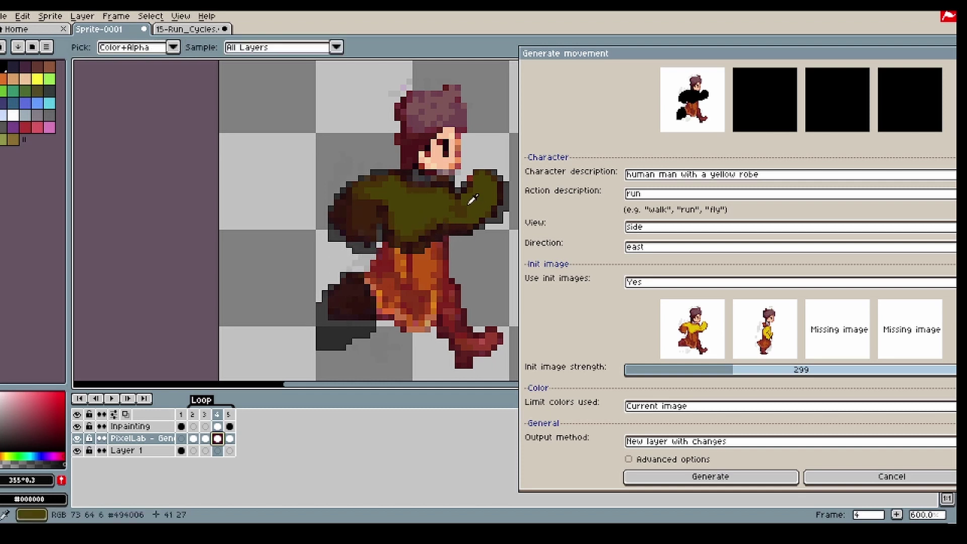
click(430, 180)
key(b)
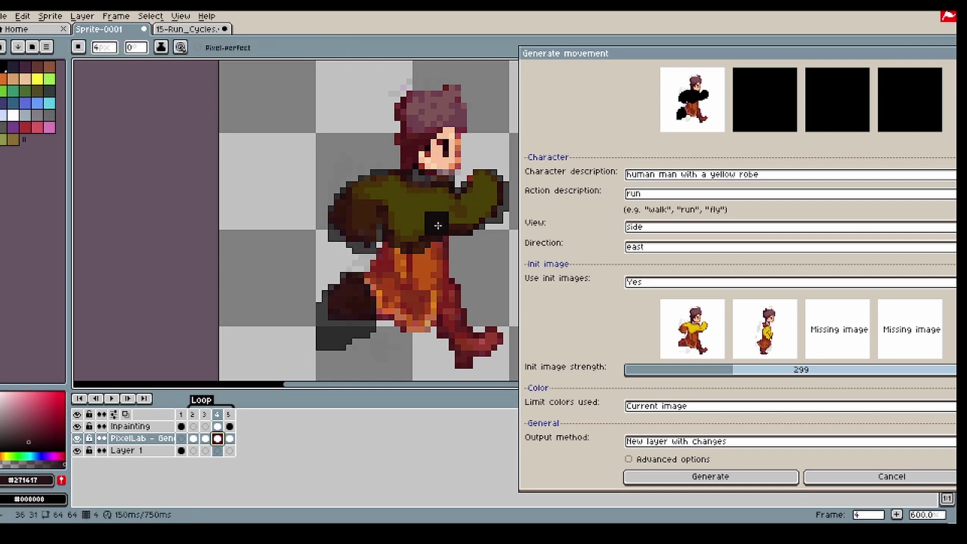
click(76, 426)
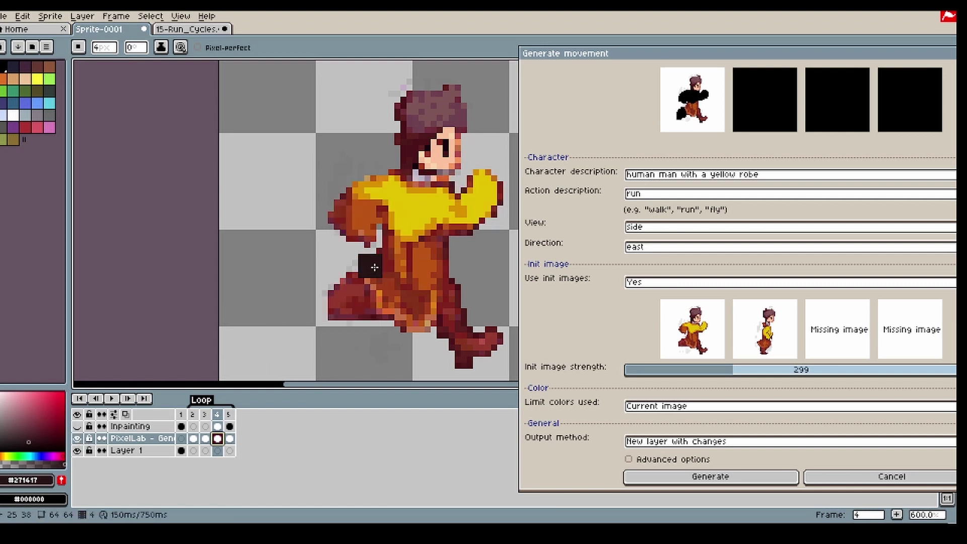
key(i)
click(450, 188)
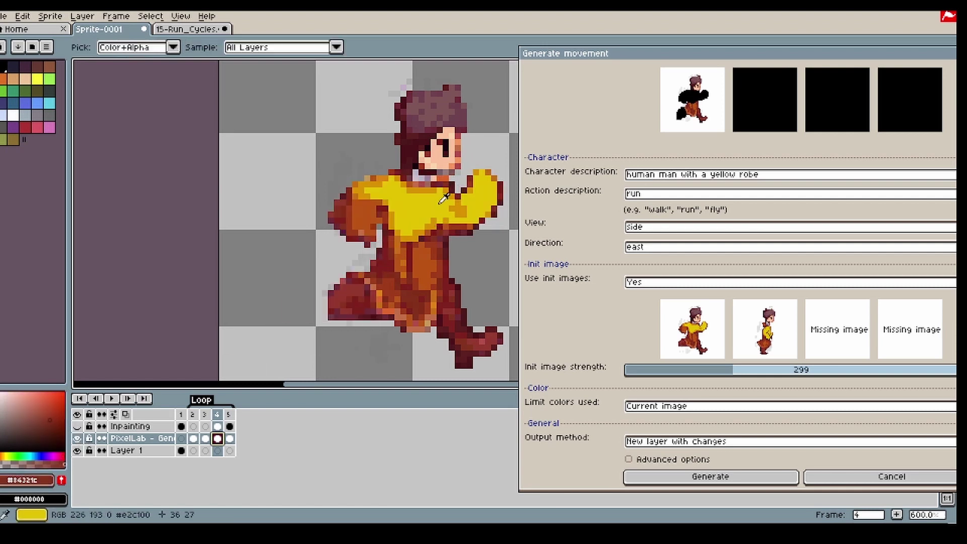
key(b)
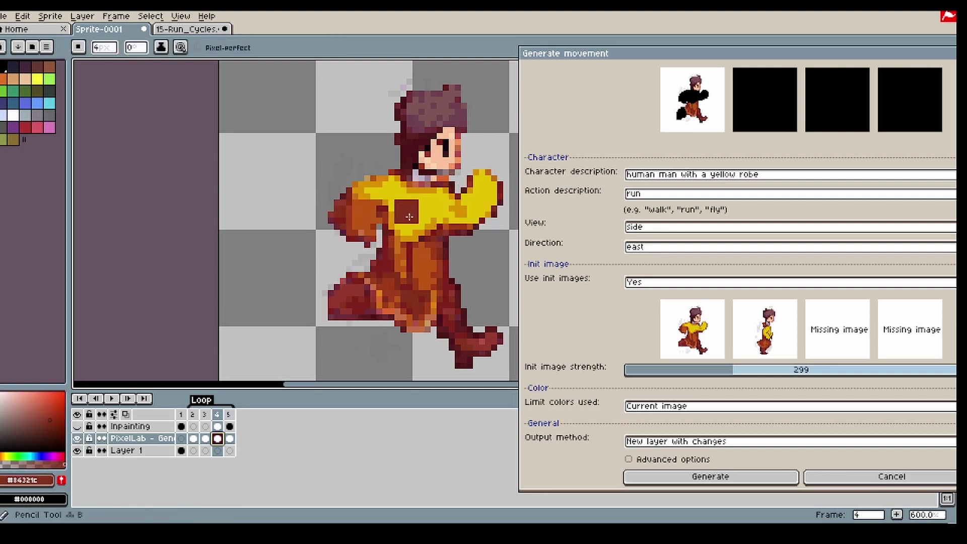
Step: Select the rear arm on frame 4 and shift it slightly inward and down toward the torso
drag(876, 56, 914, 44)
click(947, 65)
drag(291, 168, 362, 223)
click(194, 418)
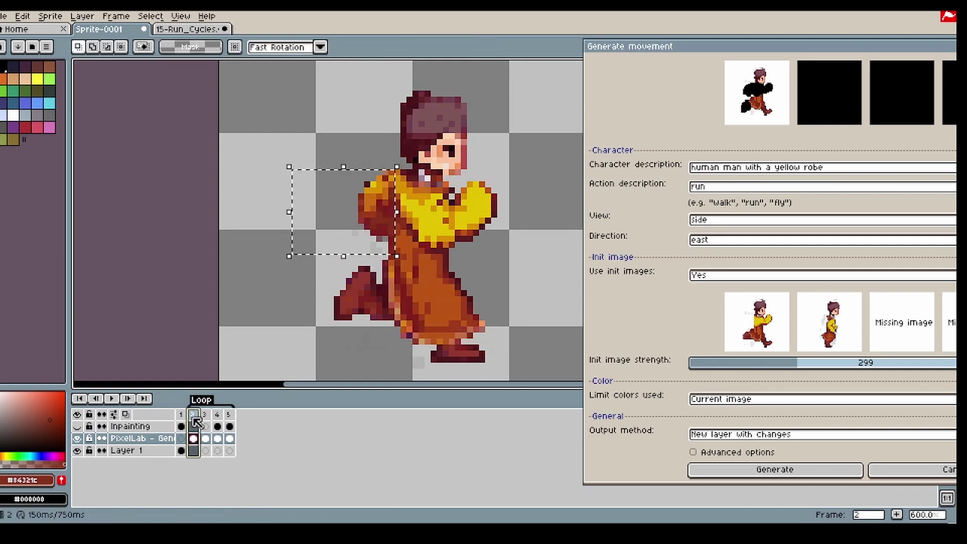
click(205, 422)
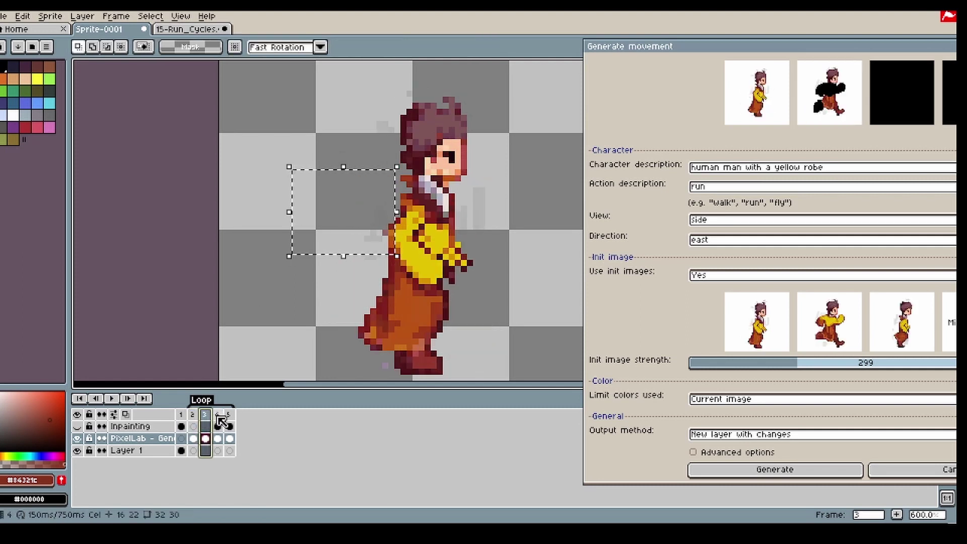
click(218, 418)
drag(390, 231, 395, 243)
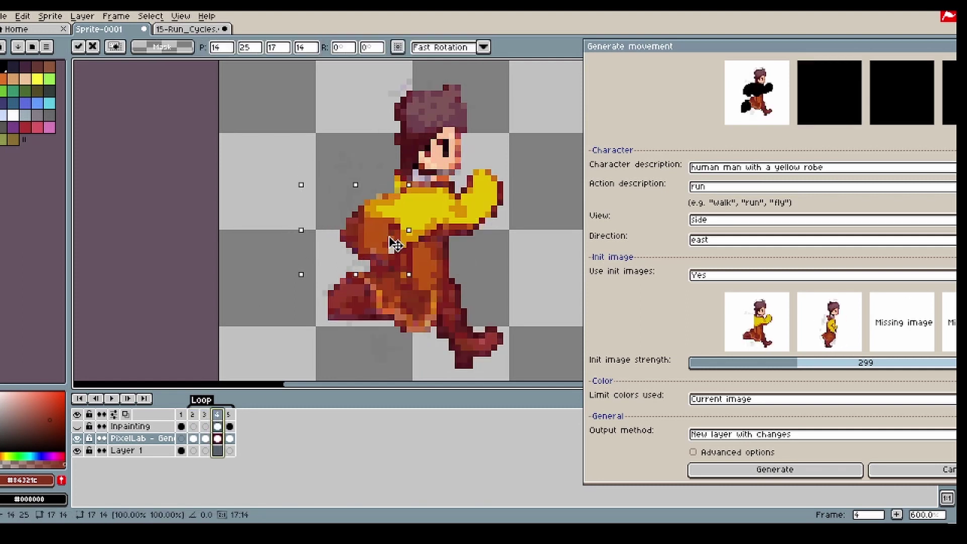
drag(398, 245, 391, 232)
click(530, 196)
Step: Select the front forearm on frame 4 and nudge it up slightly
drag(530, 172, 446, 239)
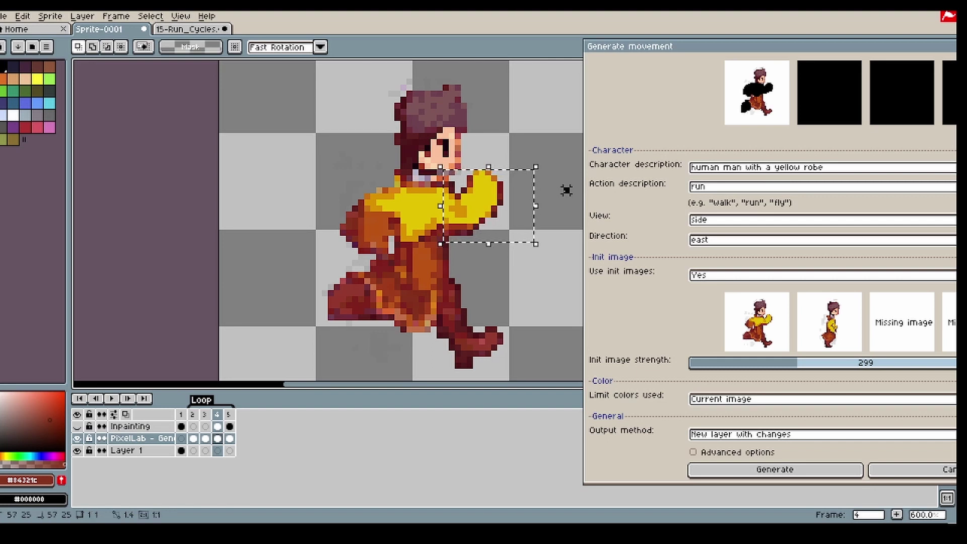
drag(548, 179, 453, 241)
click(524, 167)
drag(525, 166, 482, 204)
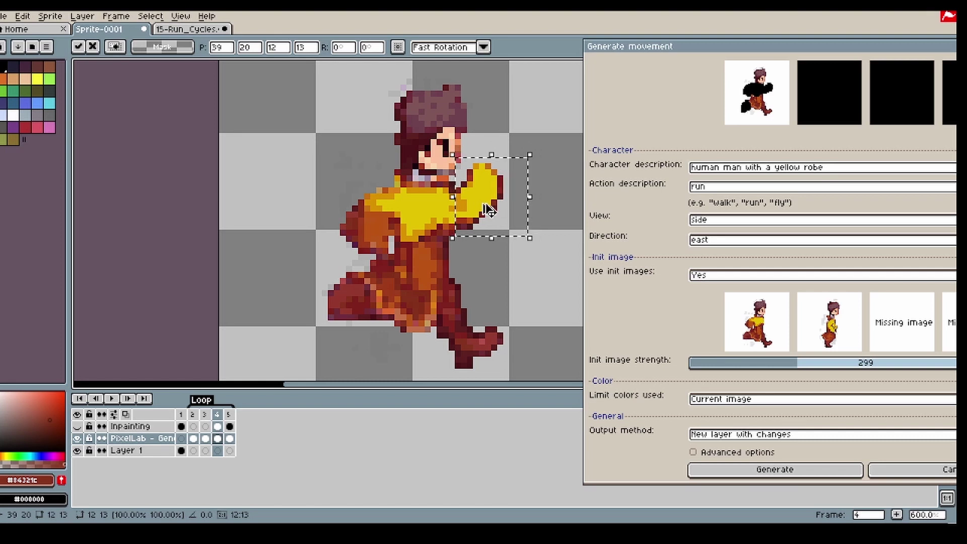
click(501, 257)
Step: Sample the sleeve's orange-brown #bb5412 and paint the front arm on frame 4 with it
key(i)
click(452, 184)
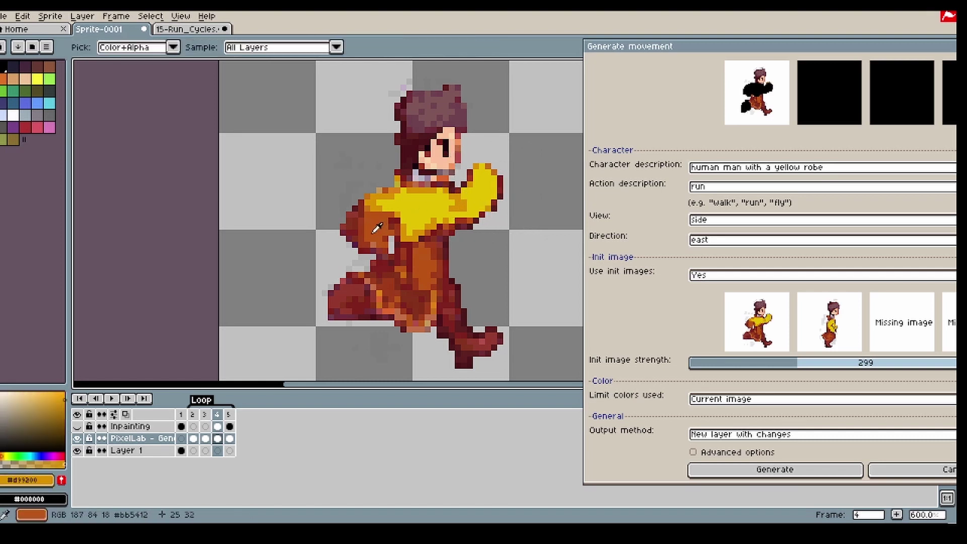
click(459, 202)
key(b)
key(i)
click(377, 225)
key(b)
mouse_move(463, 202)
mouse_down()
mouse_move(462, 215)
mouse_move(493, 184)
mouse_move(500, 200)
mouse_up()
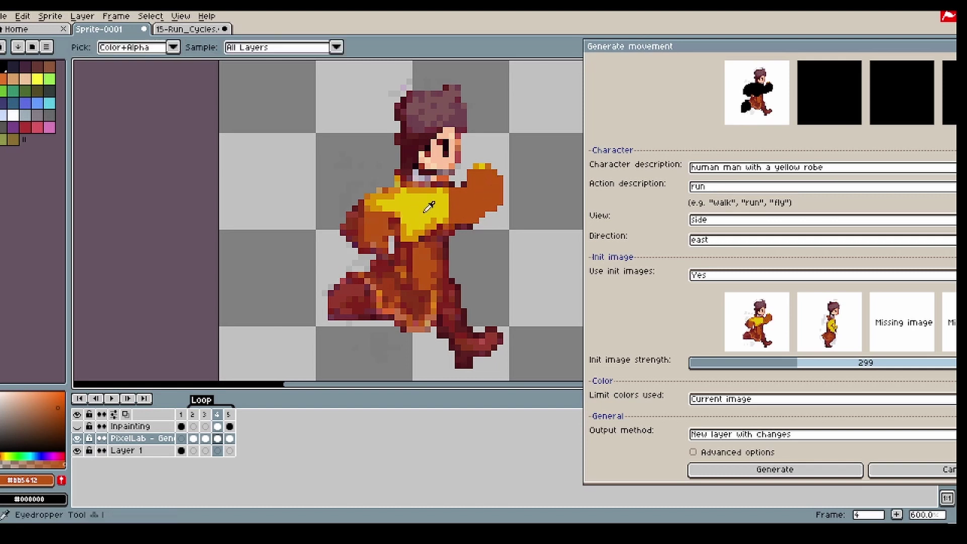
Step: Paint the rear arm on frame 4 in the robe's yellow #e2c100, checking it against frames 2 and 3
alt+click(378, 227)
click(193, 414)
click(204, 414)
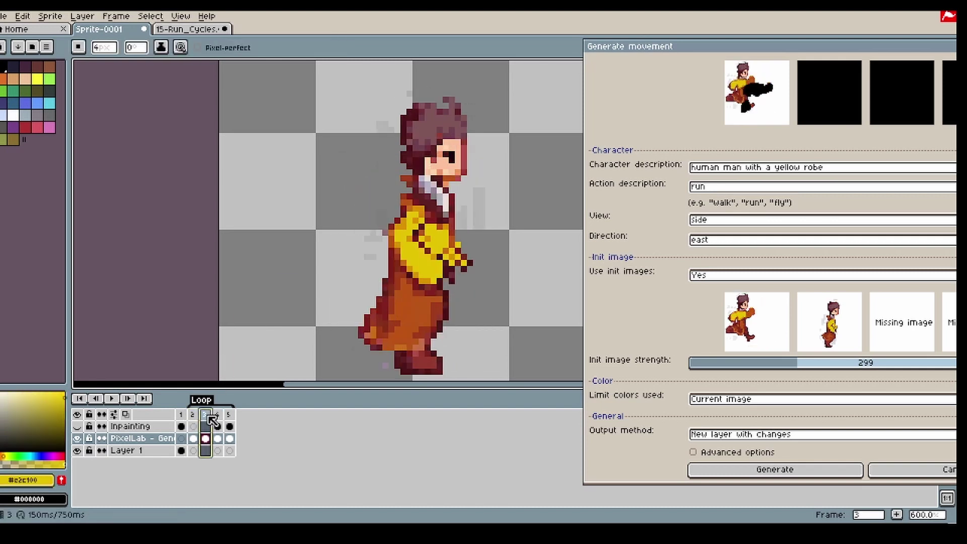
click(217, 414)
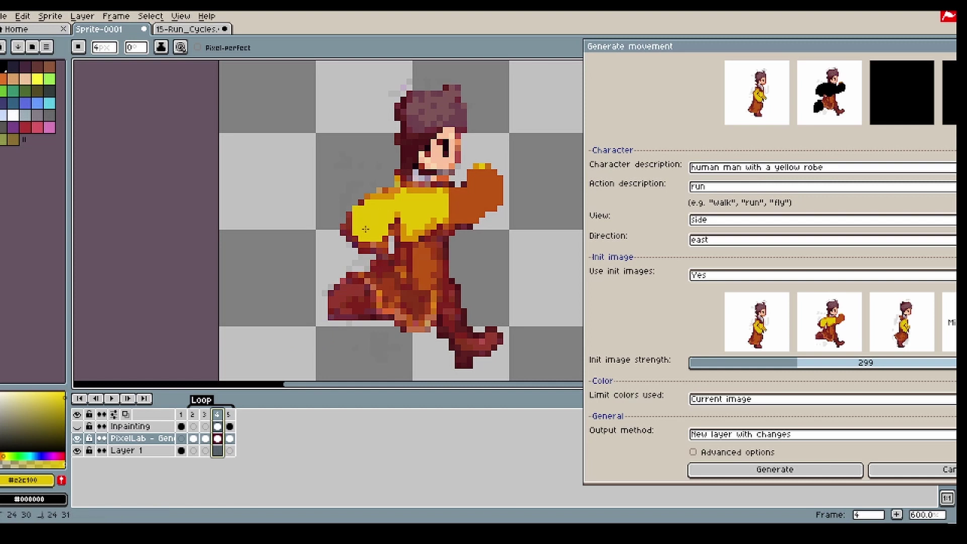
scroll(472, 205, down, 1)
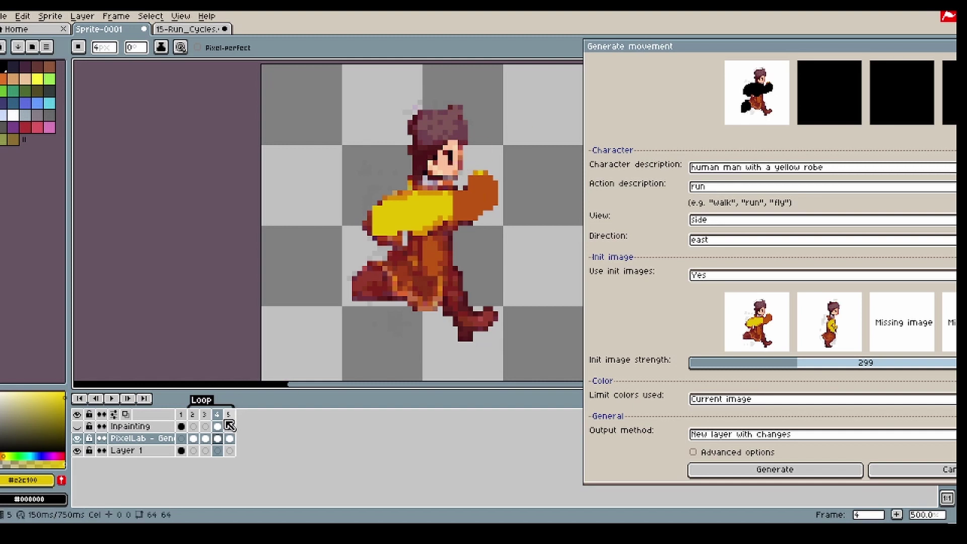
click(192, 414)
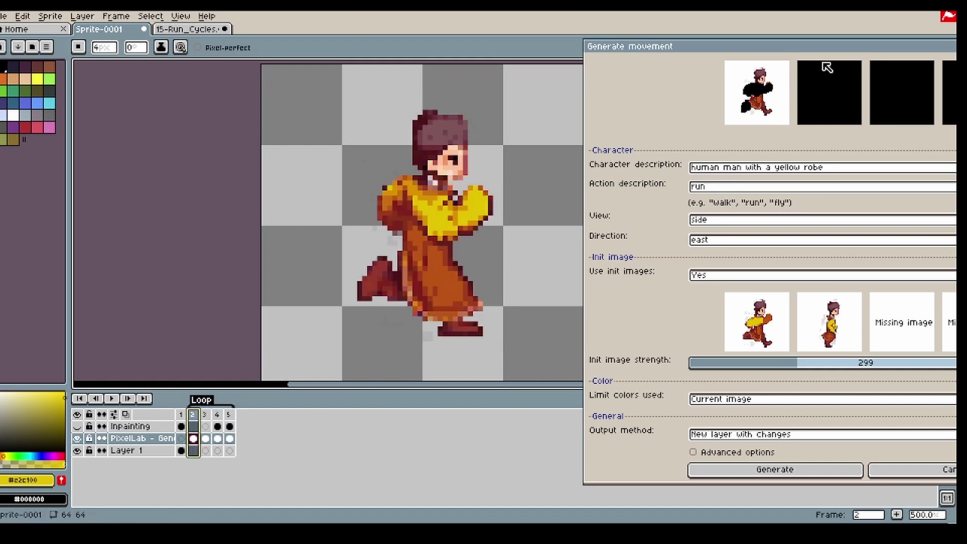
Step: Show the Inpainting layer and clear the full black mask from frame 5
click(230, 427)
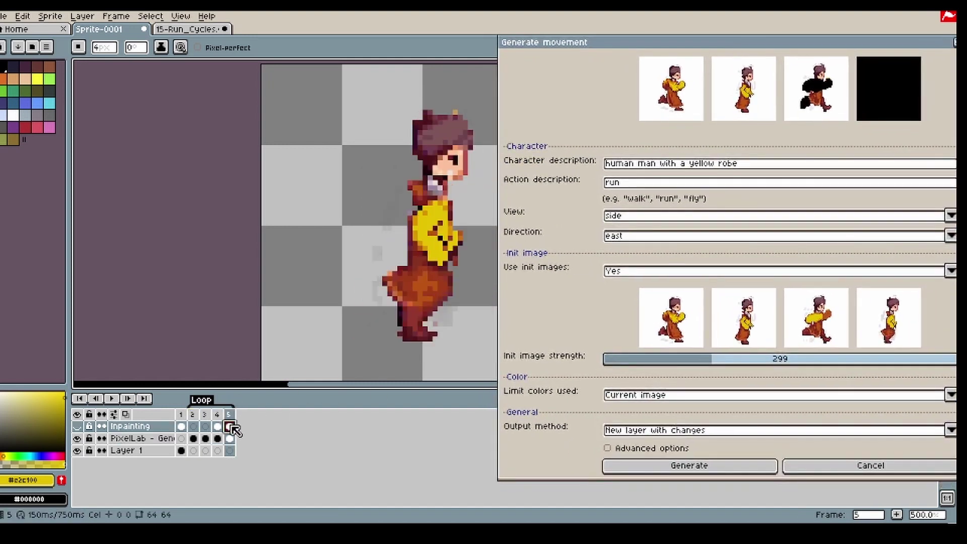
click(76, 426)
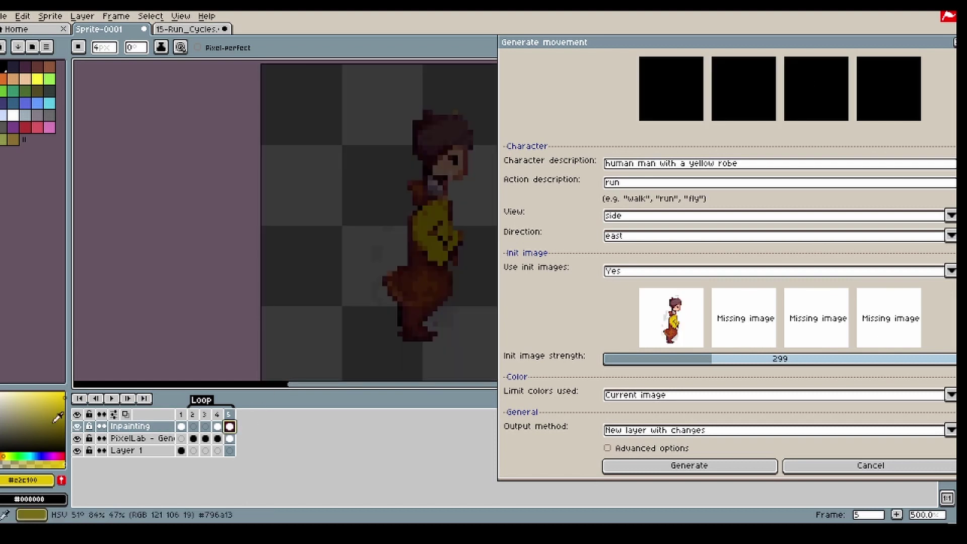
mouse_move(777, 38)
mouse_down()
mouse_move(743, 41)
mouse_move(704, 216)
mouse_move(869, 230)
mouse_up()
mouse_move(560, 101)
mouse_down()
mouse_move(552, 132)
mouse_move(654, 207)
mouse_move(522, 282)
mouse_move(482, 353)
mouse_move(418, 376)
mouse_move(342, 345)
mouse_up()
Step: Paint an orange-brown rear arm along the character's back on frame 5 of the generation layer with a 3 px brush
key(i)
click(417, 183)
key(b)
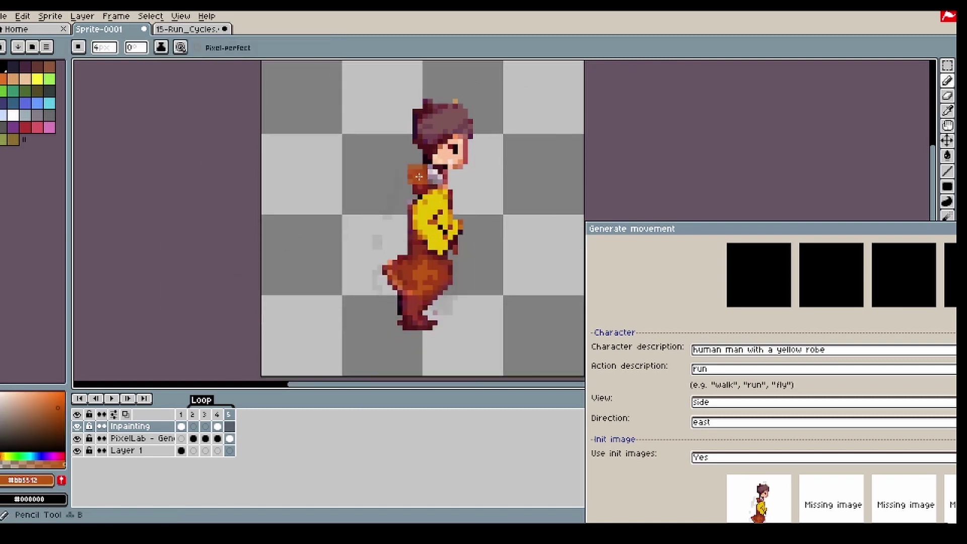
click(229, 439)
key(minus)
mouse_move(415, 190)
mouse_down()
mouse_move(404, 247)
mouse_move(401, 230)
mouse_up()
click(412, 184)
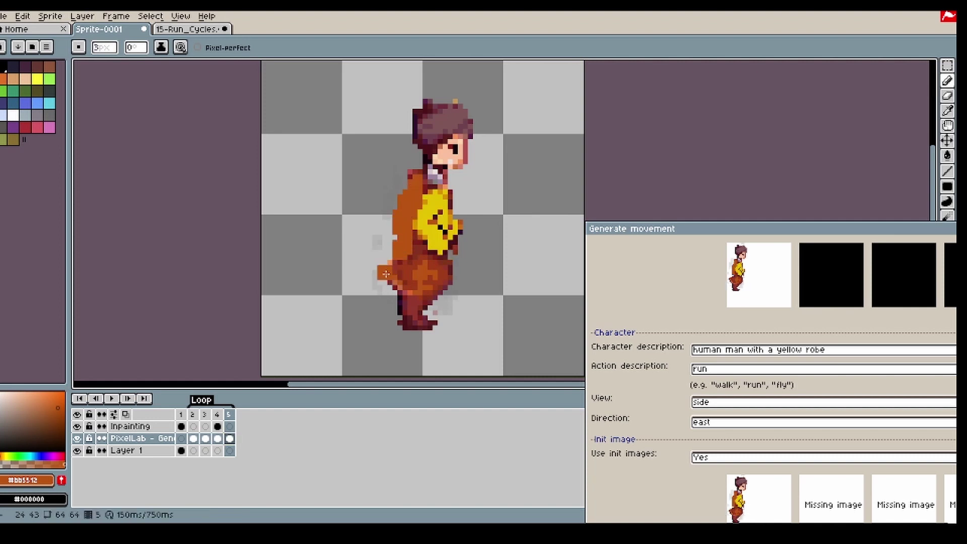
Step: Fill out the yellow torso on frame 5 and repaint the front hand in orange-brown
alt+click(447, 235)
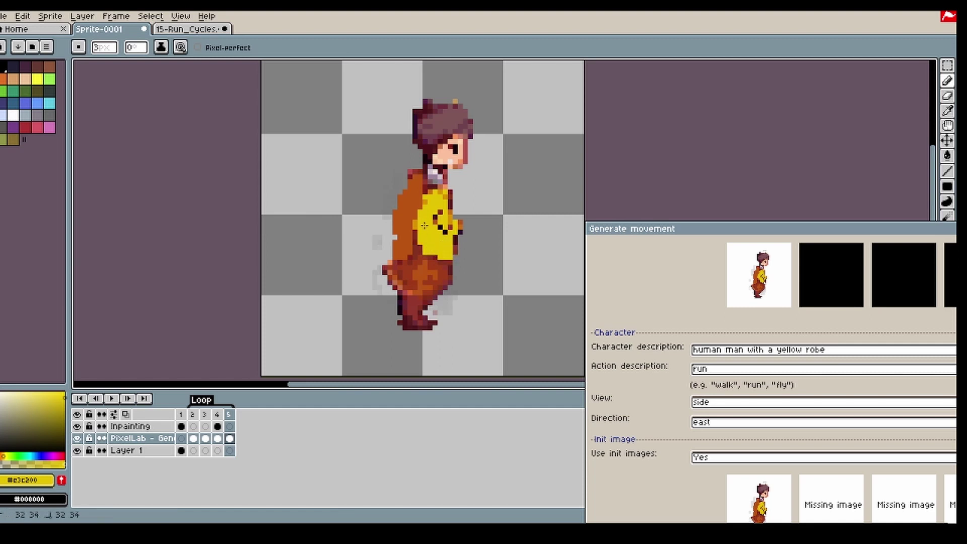
alt+click(453, 219)
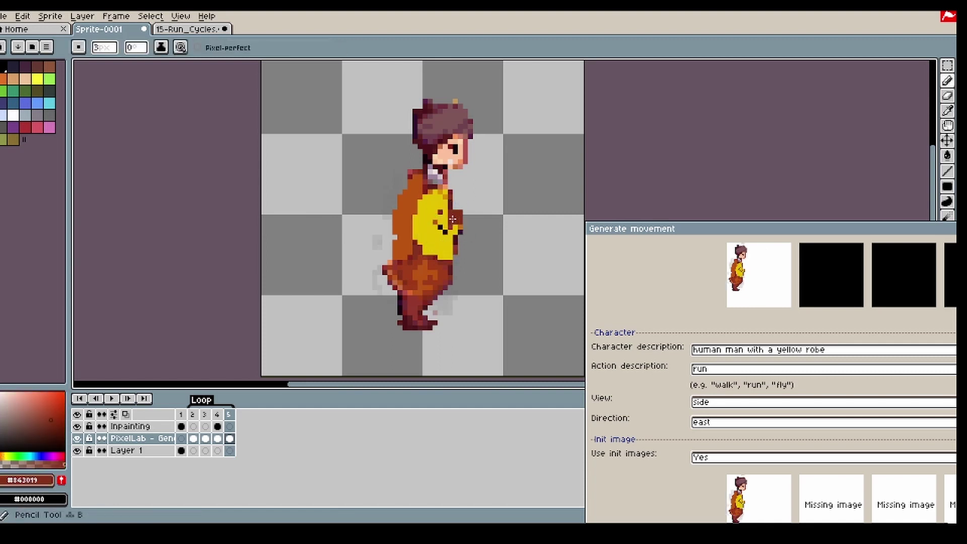
alt+click(445, 214)
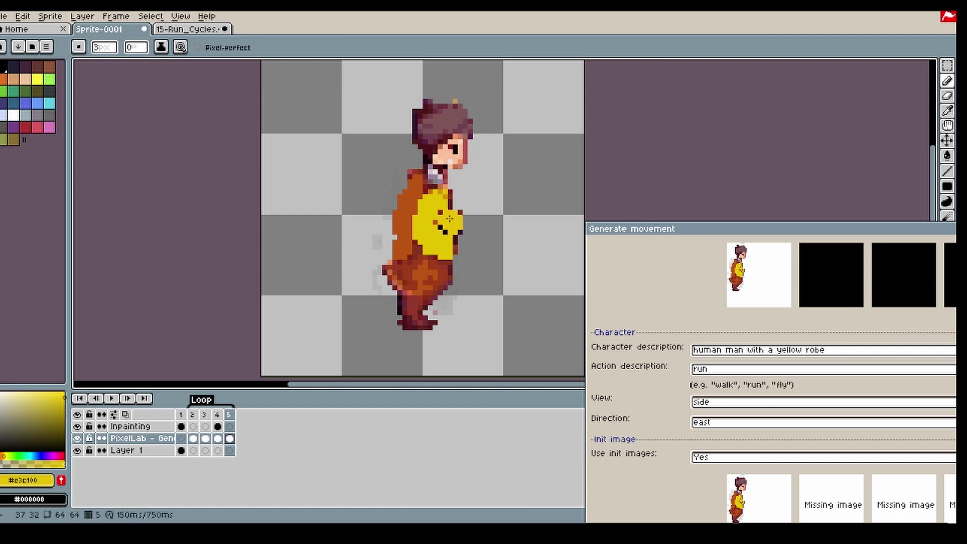
alt+click(452, 219)
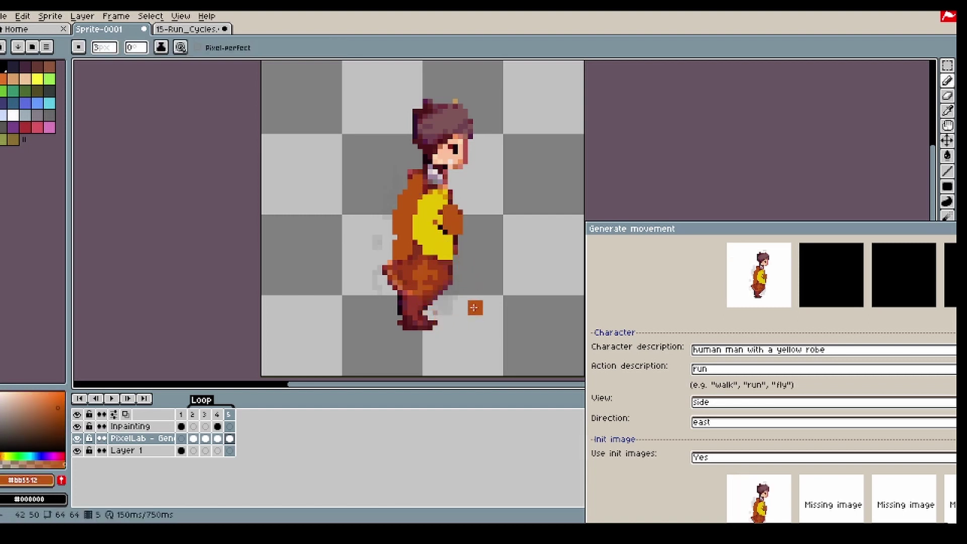
Step: Mask the torso and arms on frame 5 of the Inpainting layer in black with a 5 px brush
click(230, 426)
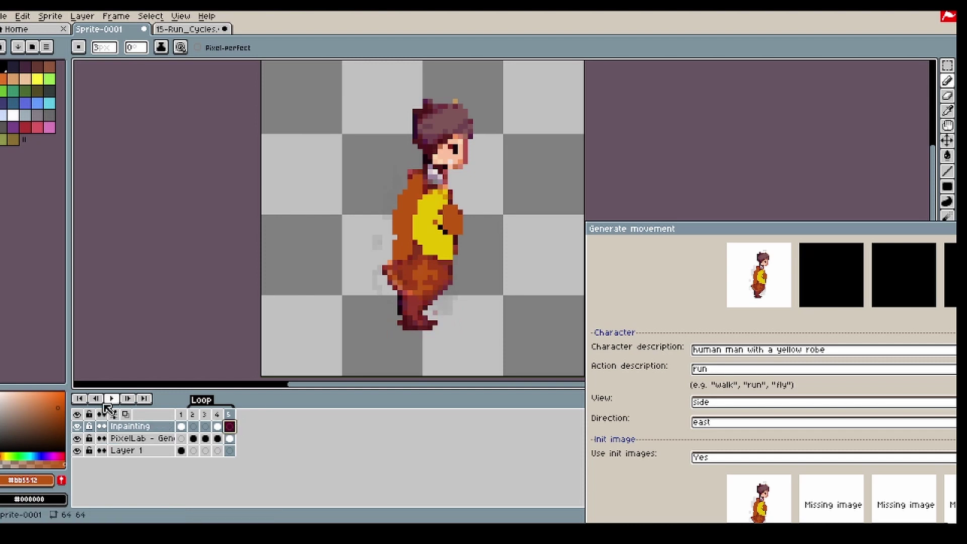
drag(57, 400, 1, 451)
ctrl+click(410, 263)
scroll(410, 263, down, 1)
mouse_move(420, 192)
mouse_down()
mouse_move(396, 248)
mouse_move(445, 201)
mouse_move(438, 220)
mouse_move(449, 217)
mouse_move(415, 233)
mouse_move(445, 215)
mouse_move(451, 240)
mouse_up()
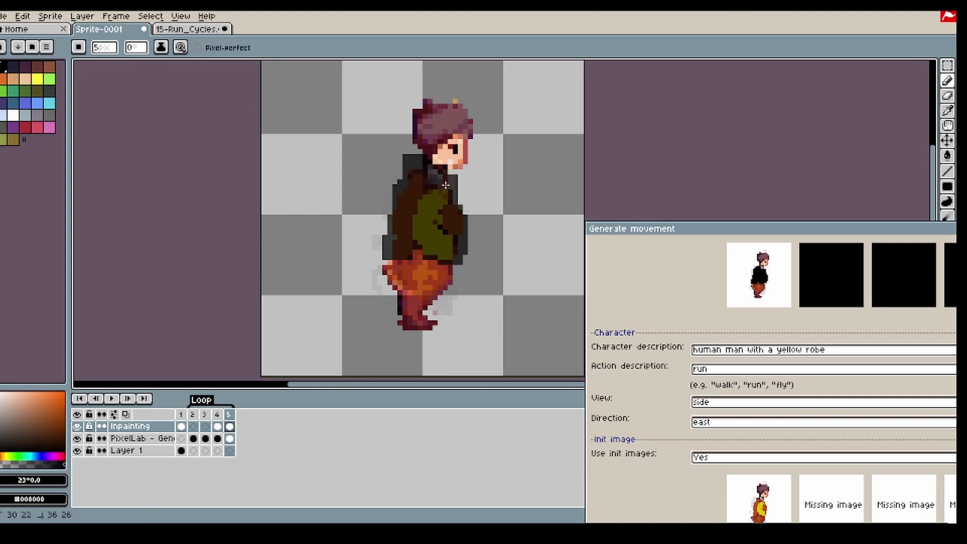
key(i)
click(432, 170)
scroll(443, 170, up, 1)
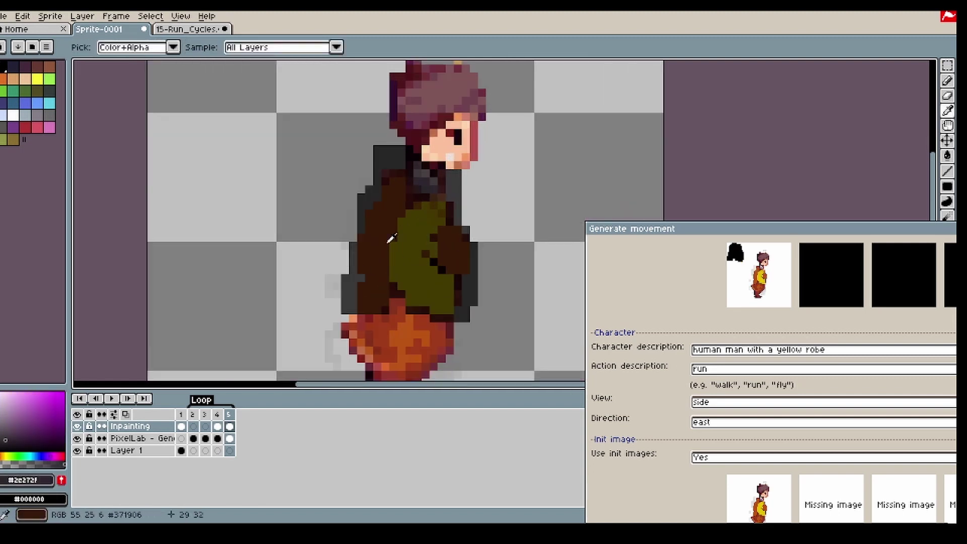
key(b)
Step: Hide the Inpainting layer and paint the neck and upper shoulders on frame 5 of the generation layer in orange-brown #bb5512
click(230, 439)
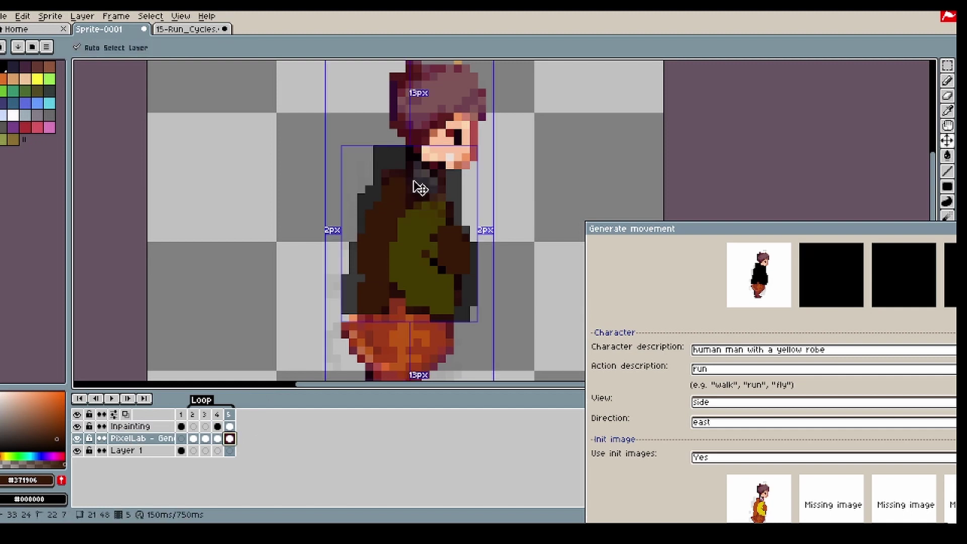
key(i)
key(b)
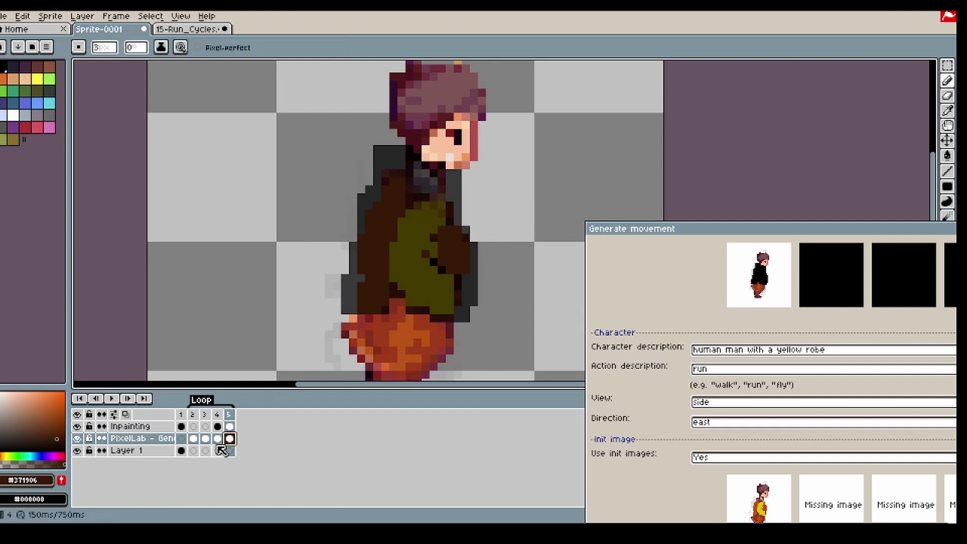
click(78, 426)
key(i)
click(394, 186)
key(b)
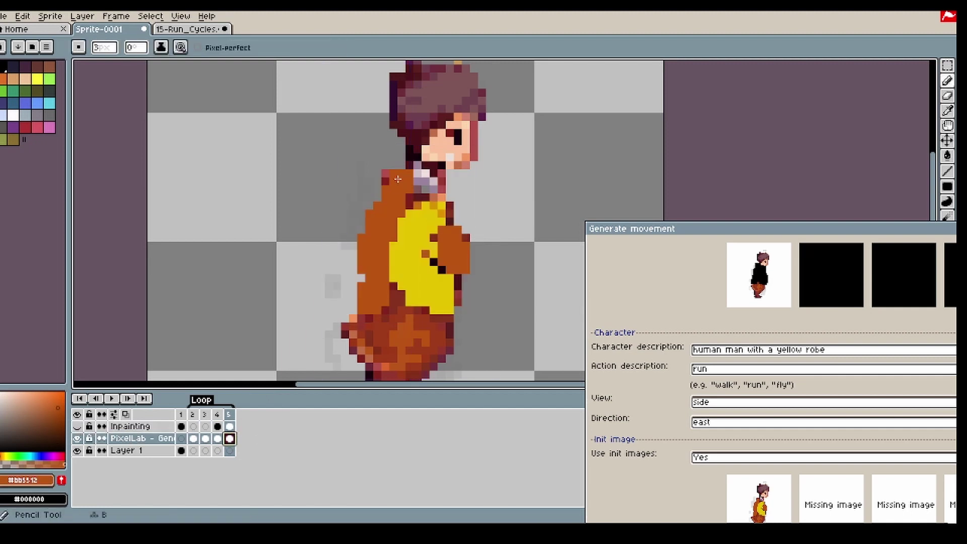
drag(400, 167, 432, 186)
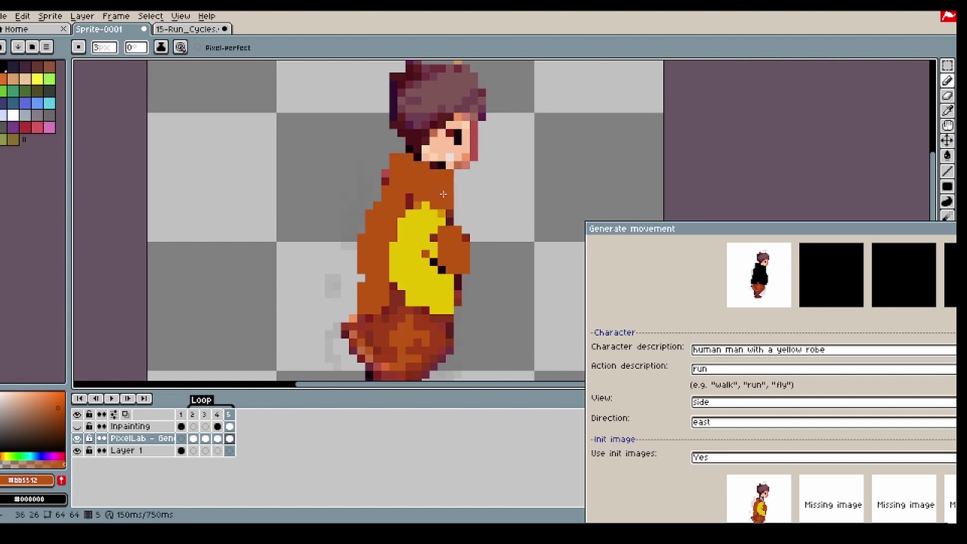
Step: Sample the collar's off-white #ebdfdb from frame 3 and paint a collar under the chin on frame 5 with a 2 px brush
scroll(446, 202, down, 3)
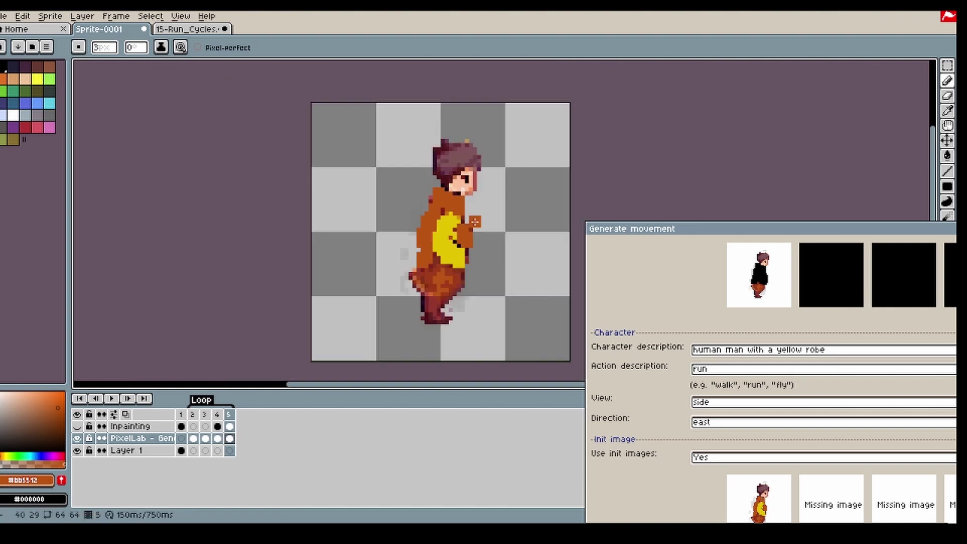
click(204, 417)
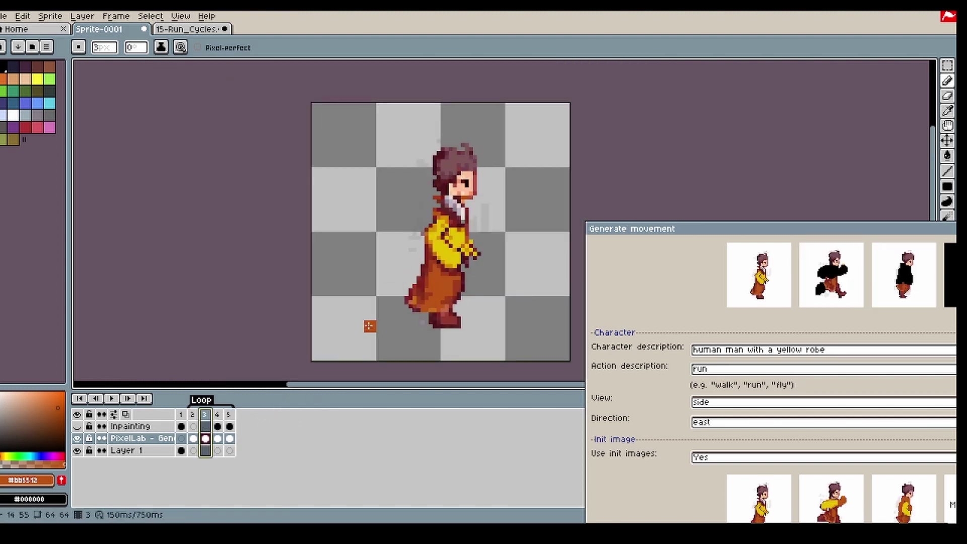
click(207, 426)
click(217, 427)
click(229, 427)
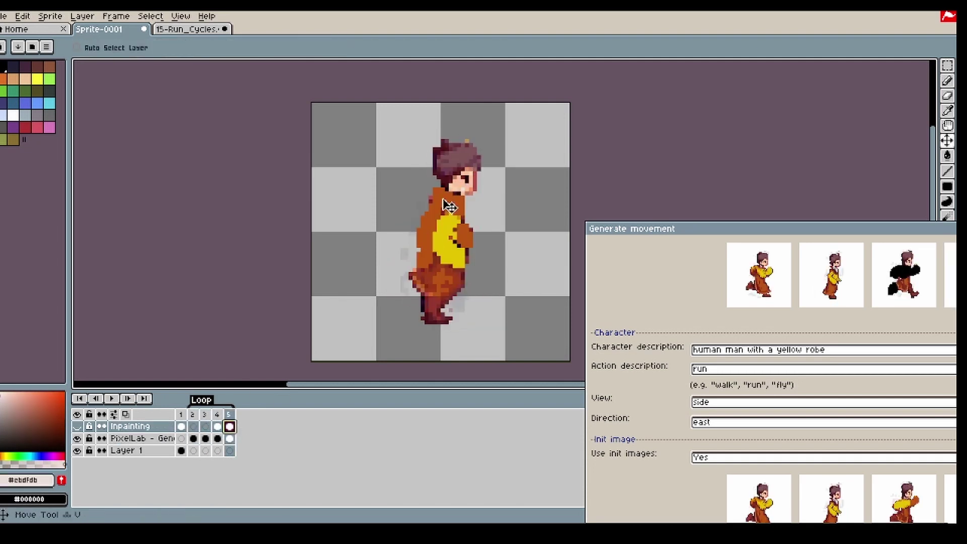
key(b)
click(229, 439)
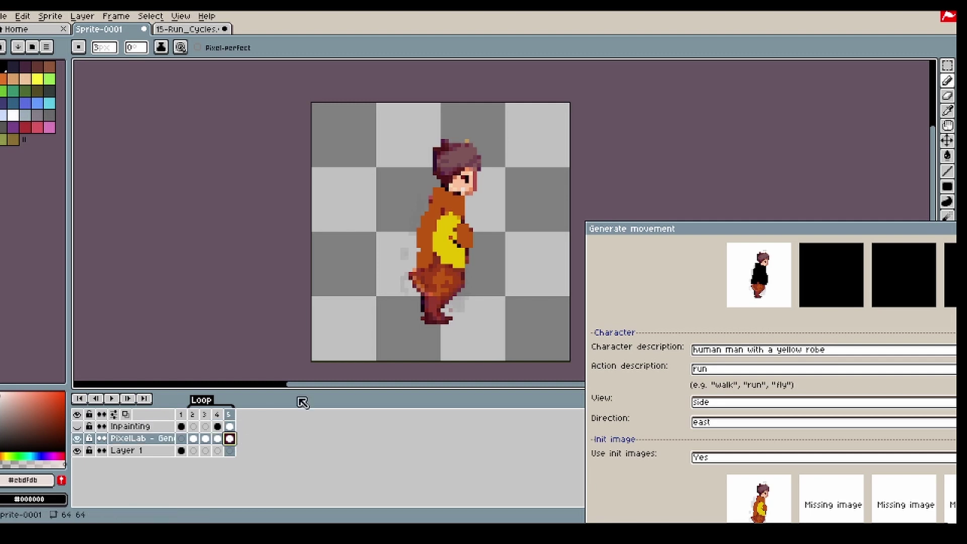
key(minus)
drag(456, 205, 462, 208)
key(ctrl+z)
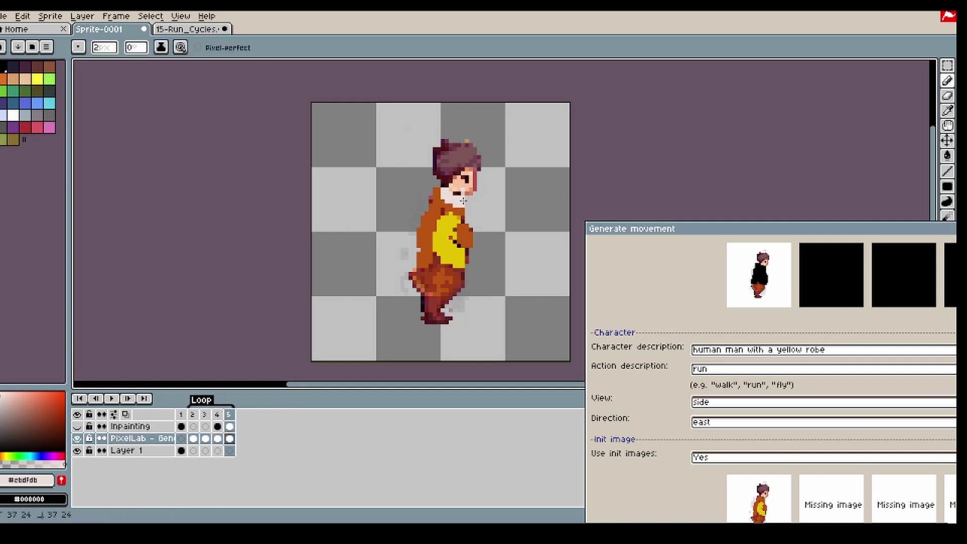
Step: Show the Inpainting layer again, check the mask on frame 5, and make frame 2 the current frame
click(182, 415)
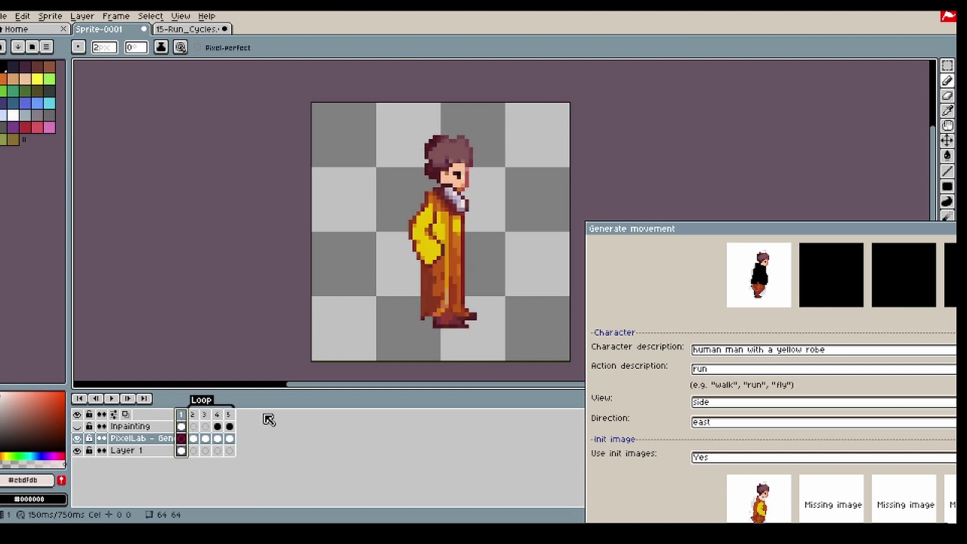
click(229, 415)
click(205, 414)
click(192, 415)
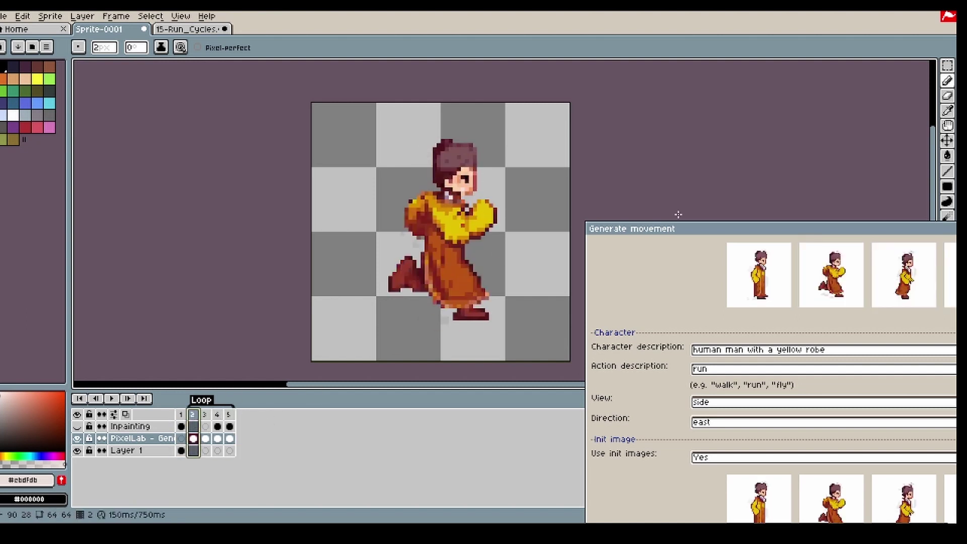
drag(767, 231, 650, 130)
click(76, 426)
click(77, 427)
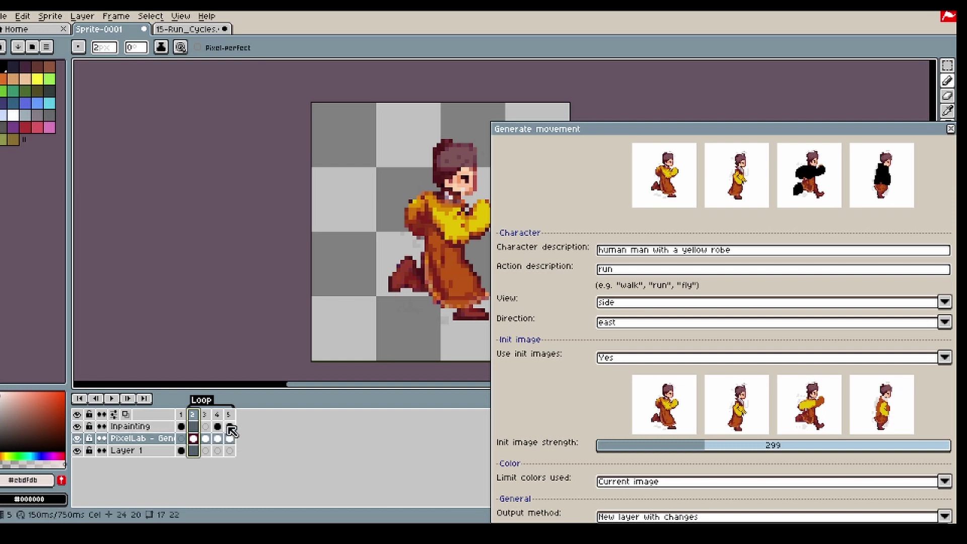
click(229, 427)
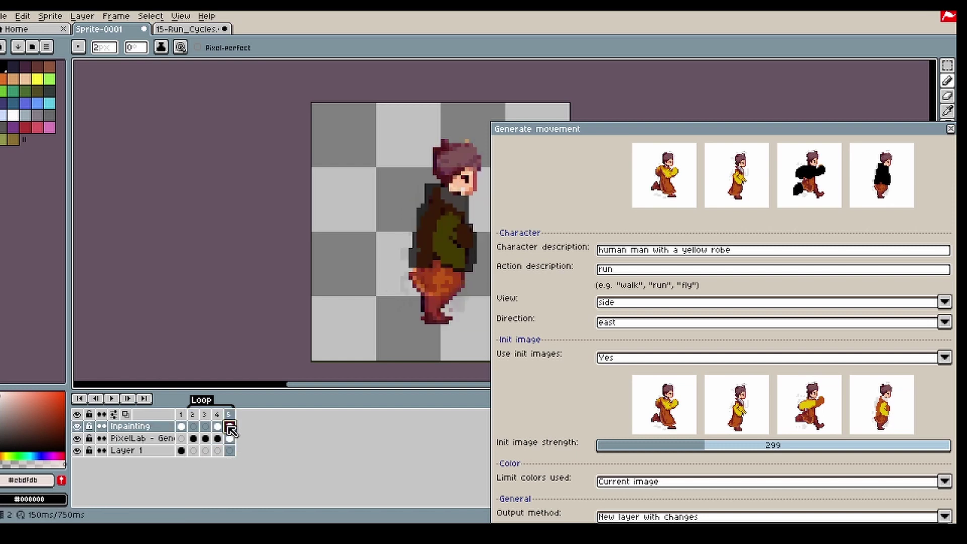
click(192, 415)
Step: Set the init image strength to 452 and generate the movement for the masked frames
drag(738, 133, 703, 51)
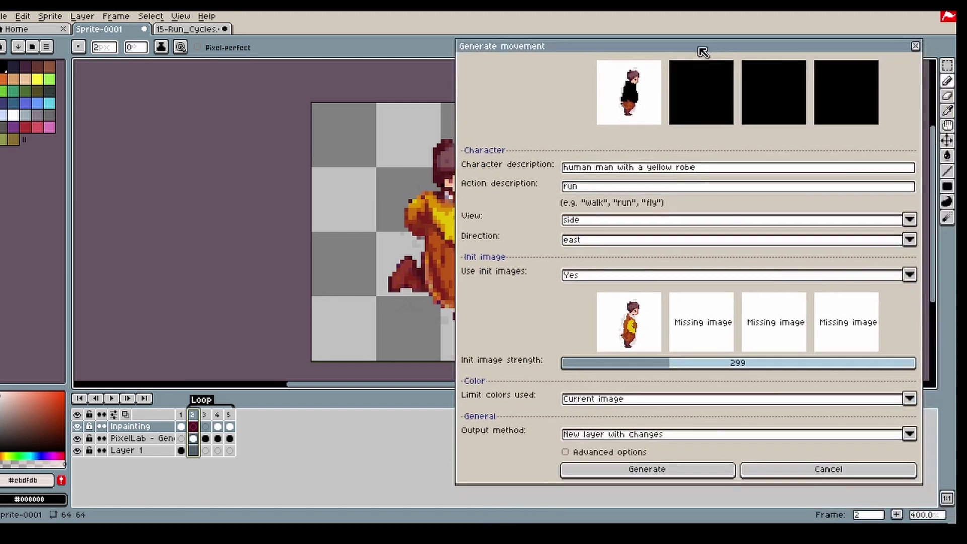
click(713, 365)
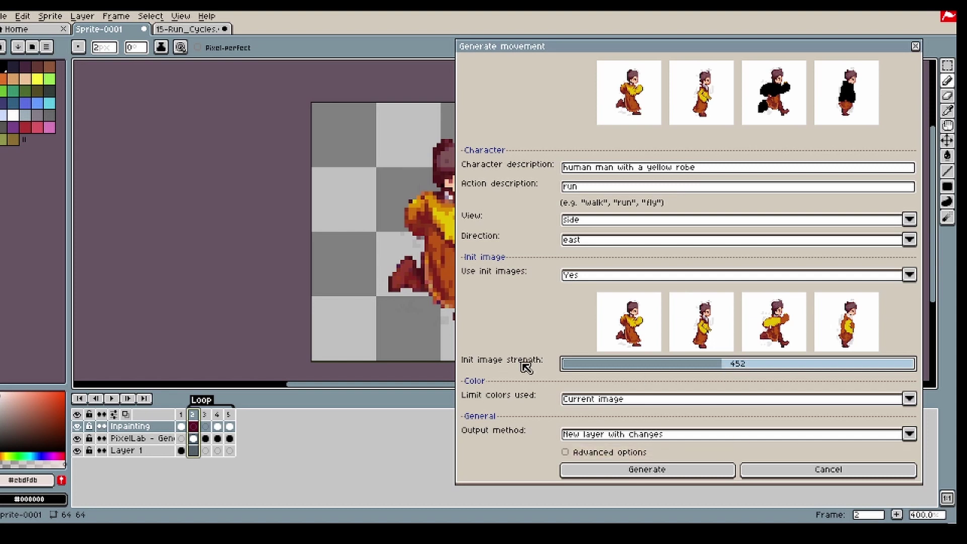
click(672, 475)
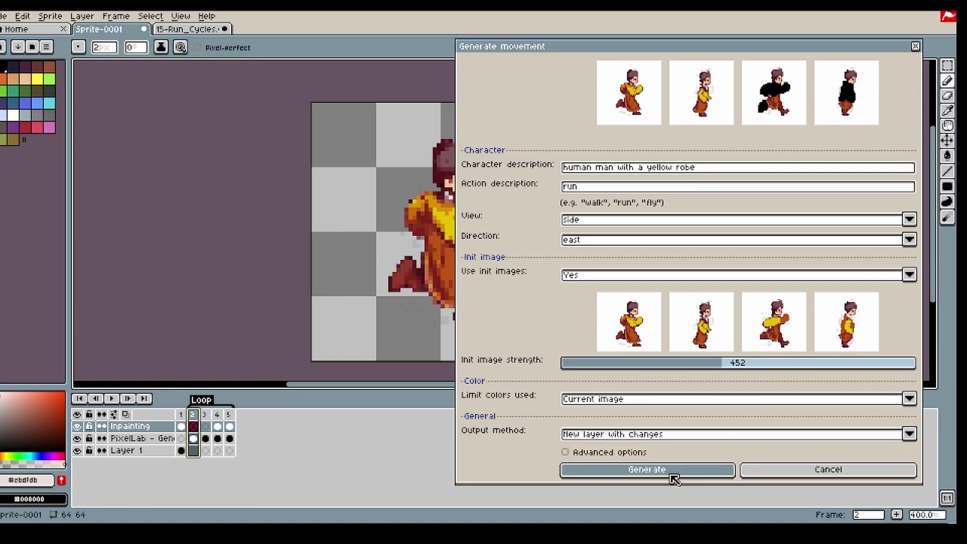
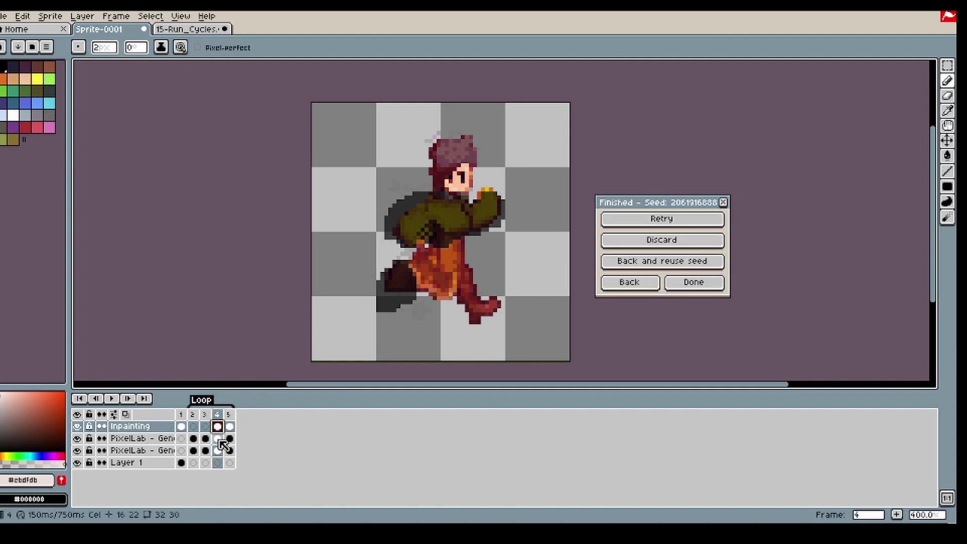
Step: Toggle the Inpainting and upper generation layers on frame 4 to compare the new result, and check frame 5
click(78, 427)
click(78, 425)
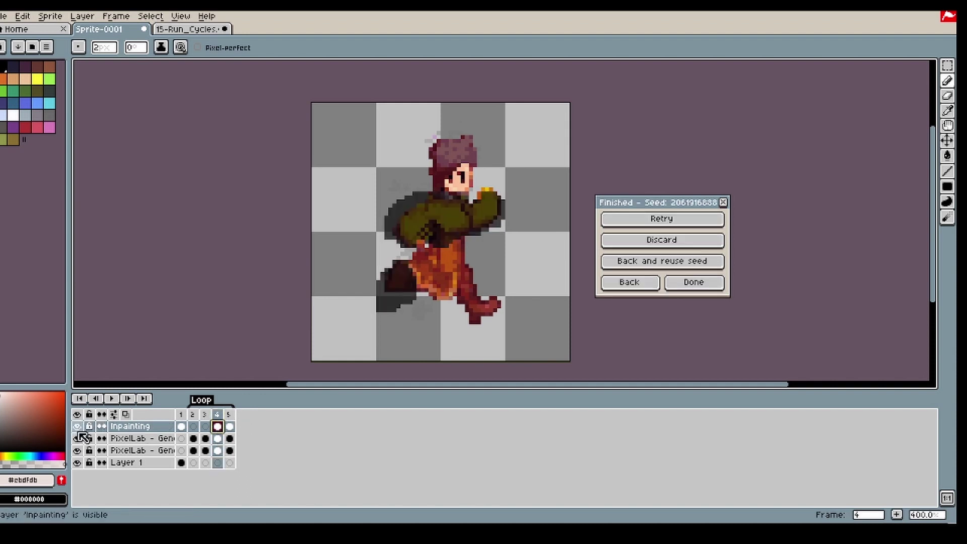
click(78, 438)
click(78, 428)
click(78, 439)
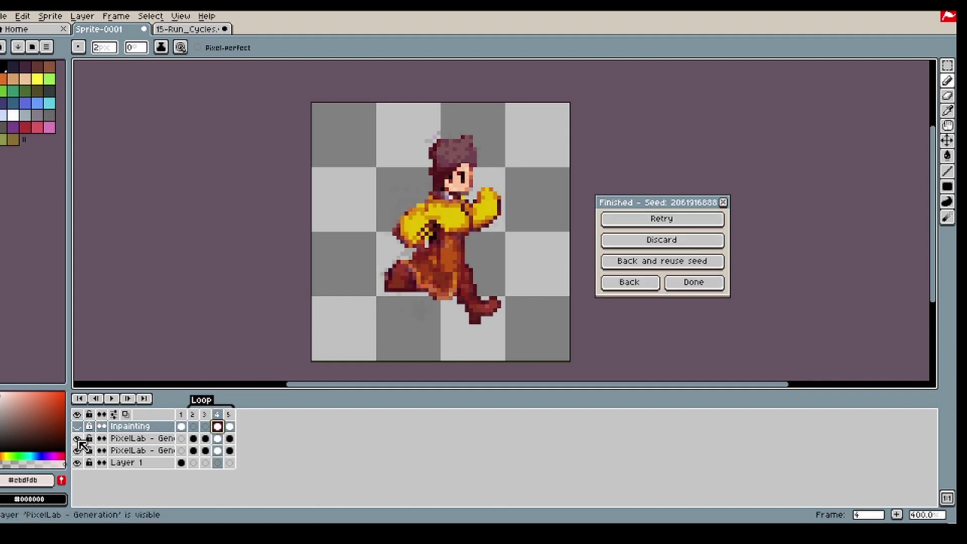
click(229, 417)
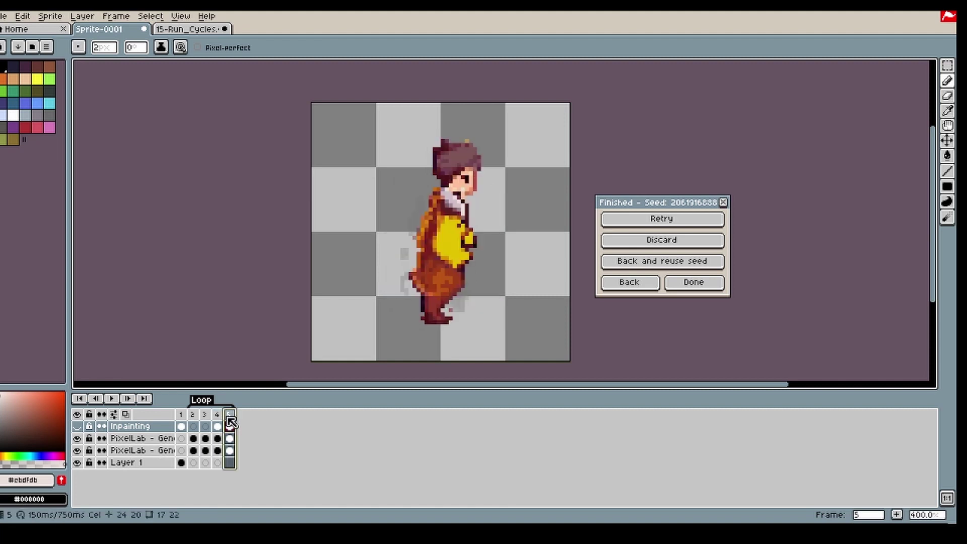
Step: Hide the Inpainting and lower generation layers and erase the stray pixels behind the character on frame 5 with a 4 px eraser
click(947, 96)
scroll(423, 214, up, 1)
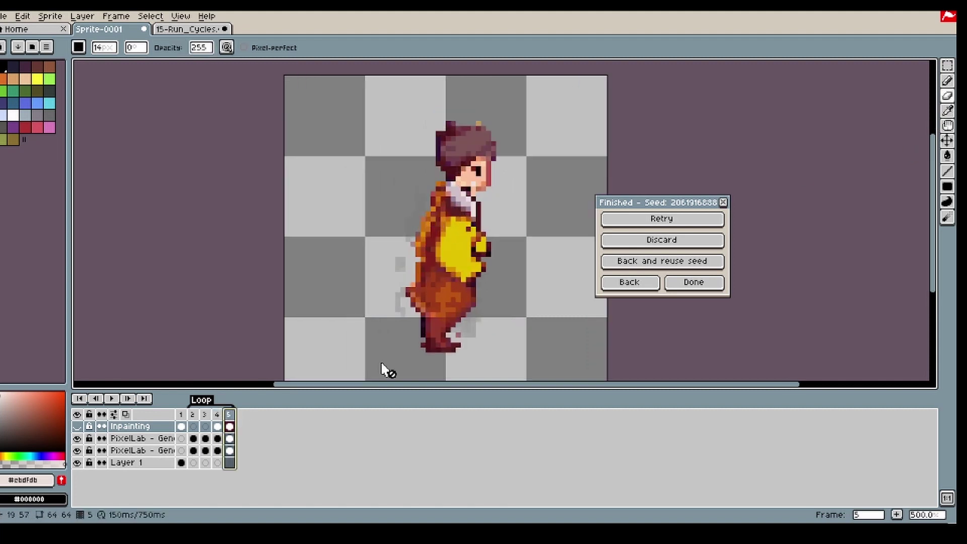
click(77, 426)
click(230, 438)
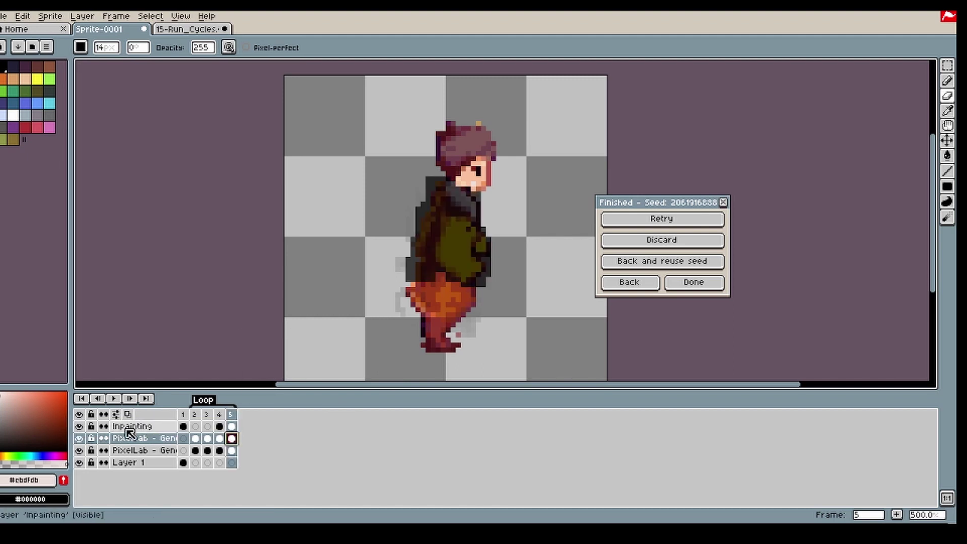
click(77, 426)
key(minus)
key(minus)
key(minus)
key(minus)
key(minus)
key(minus)
key(minus)
key(minus)
key(minus)
key(minus)
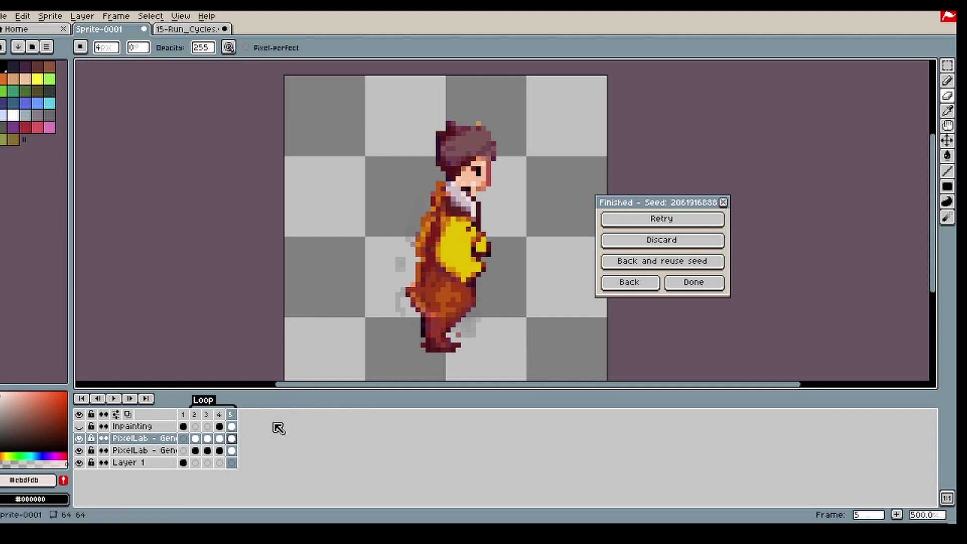
click(233, 451)
click(79, 450)
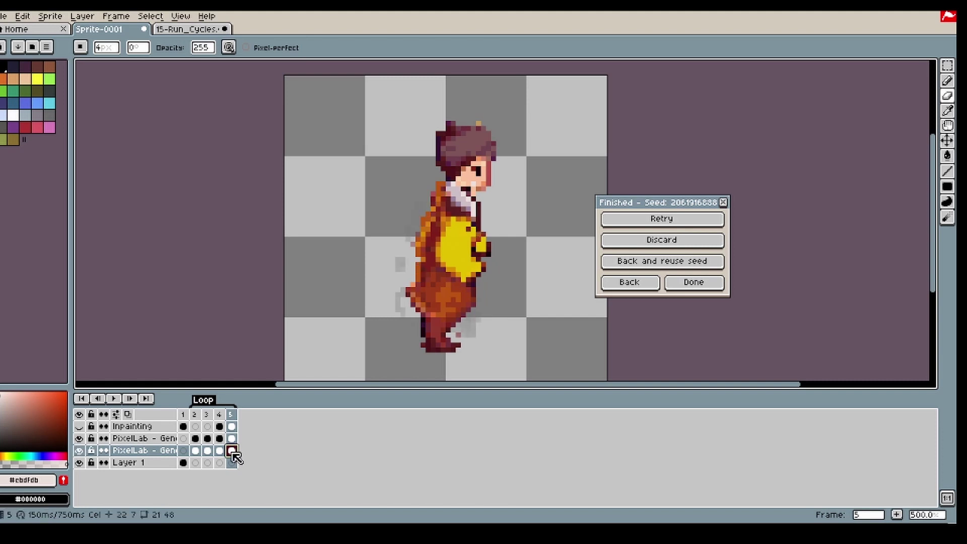
click(81, 451)
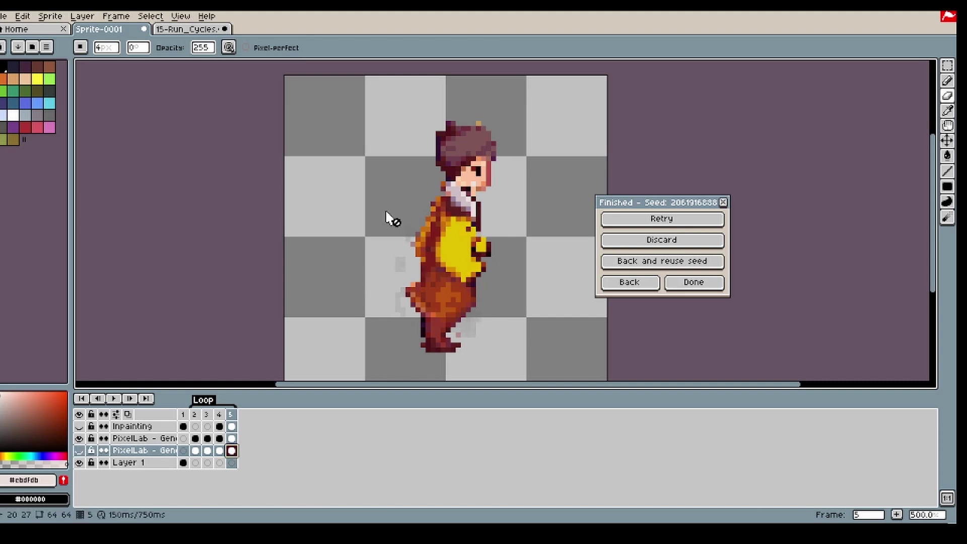
click(232, 438)
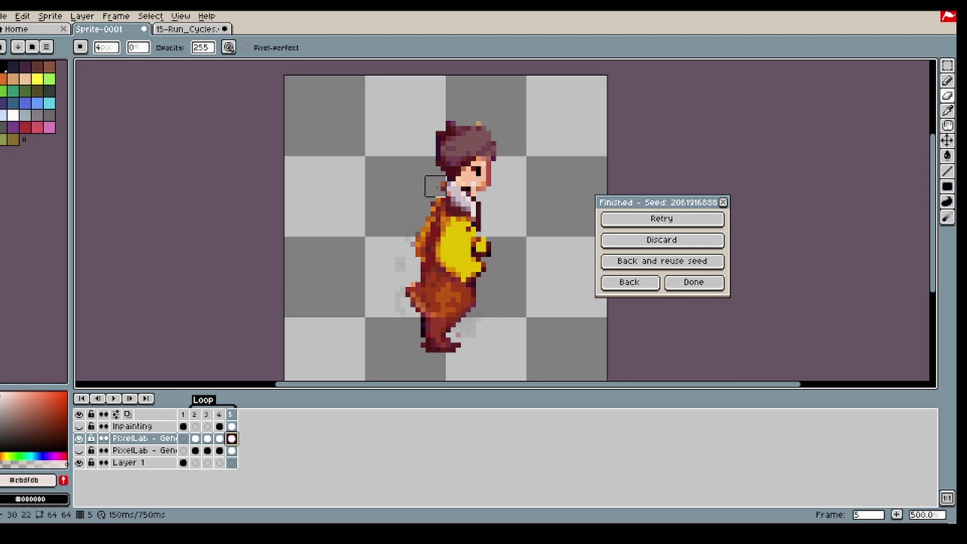
drag(436, 188, 406, 258)
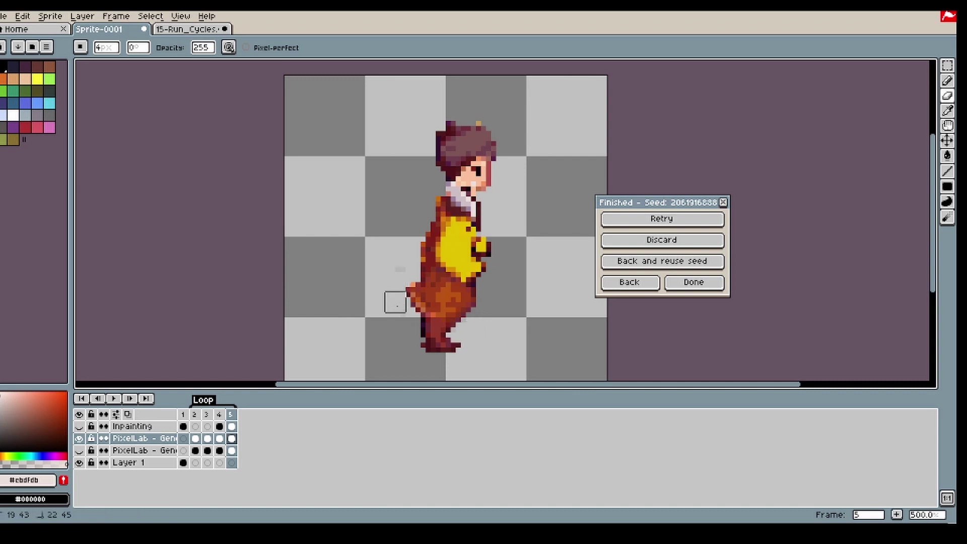
Step: On frame 4, paint a dark red #5d1e1e line between the chest and front arm and touch up the forearm with orange #d89200
click(220, 438)
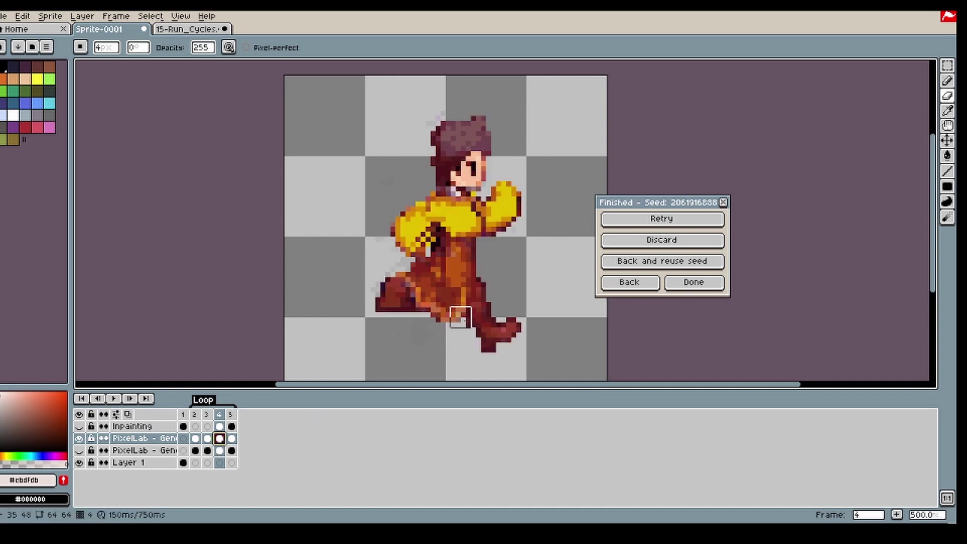
key(i)
click(472, 214)
click(474, 206)
key(b)
key(v)
key(b)
key(minus)
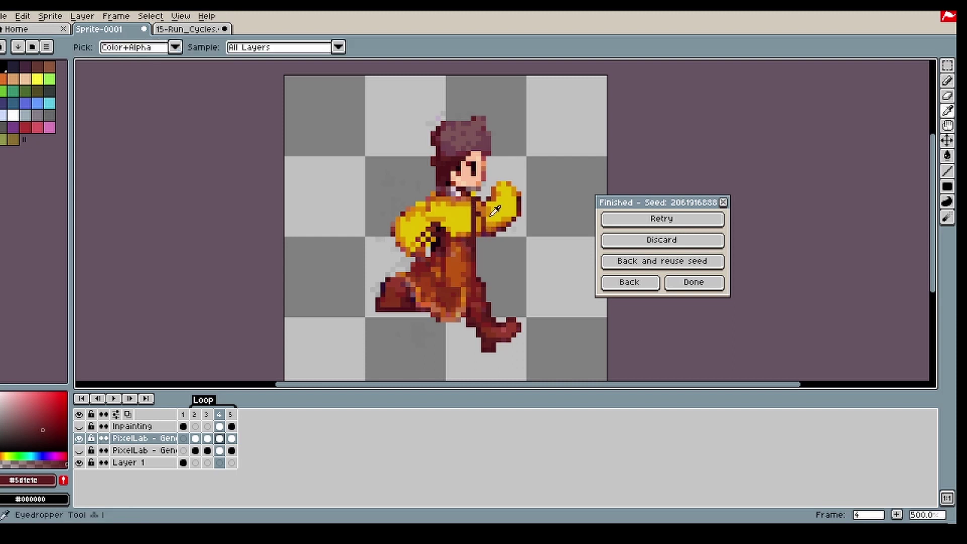
alt+click(487, 222)
scroll(493, 234, down, 1)
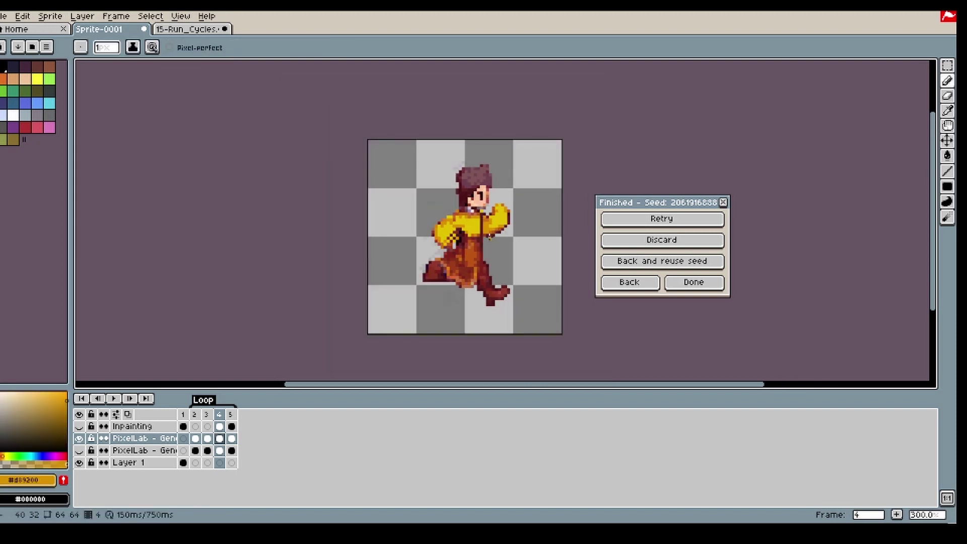
key(alt)
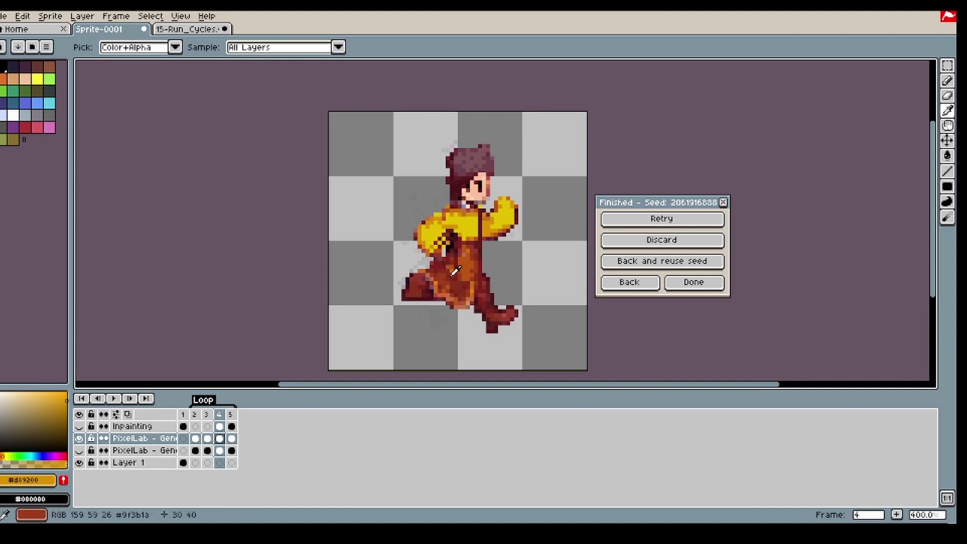
Step: Step through frames 2 to 5 and play the loop to check the running motion
click(194, 414)
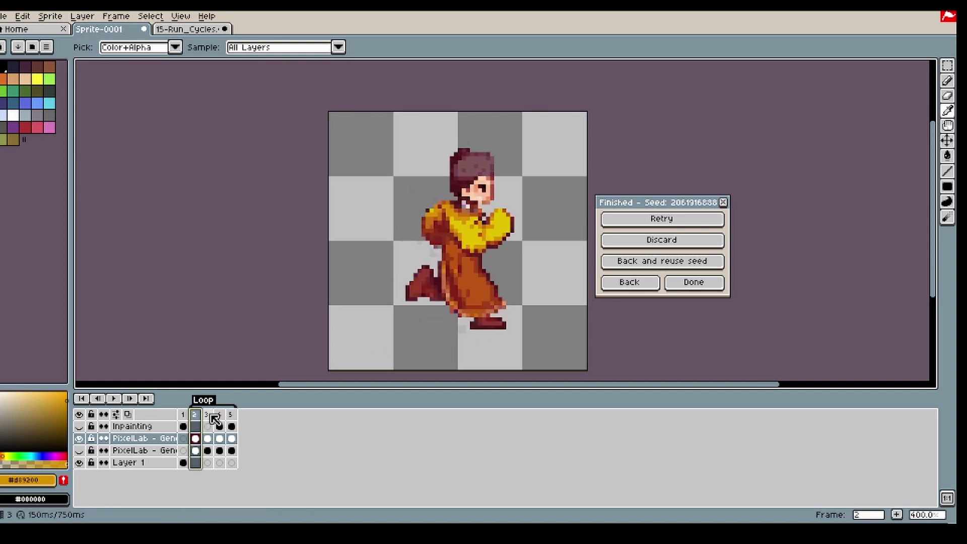
click(207, 414)
click(219, 415)
click(231, 415)
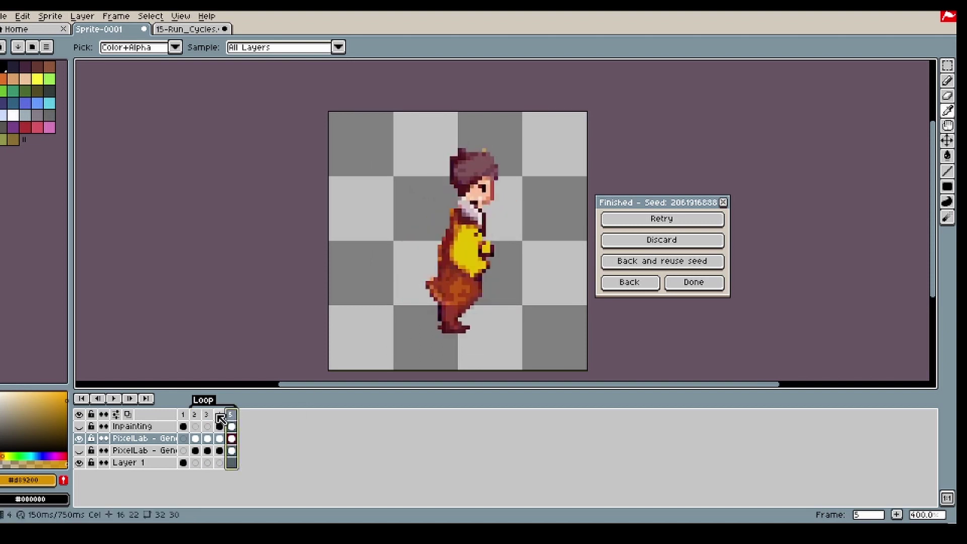
click(195, 438)
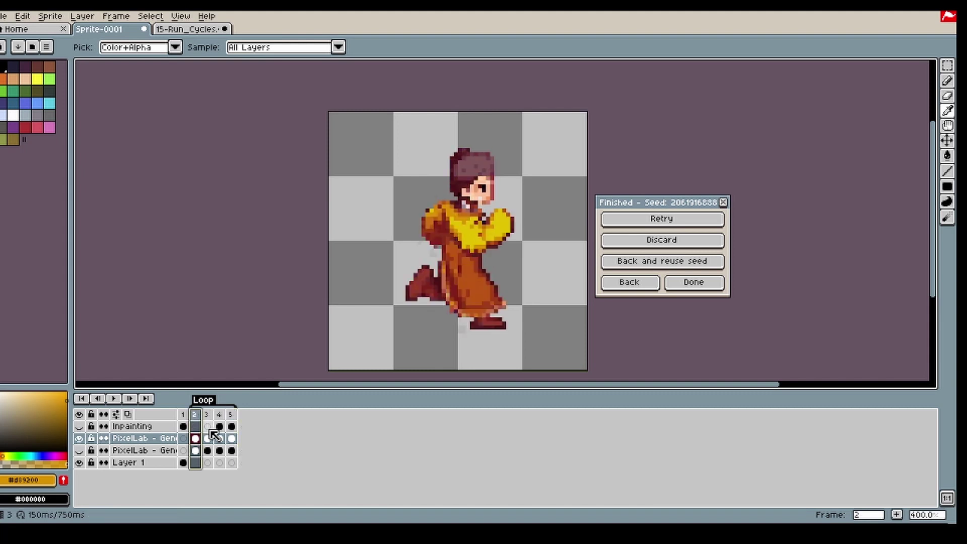
click(113, 399)
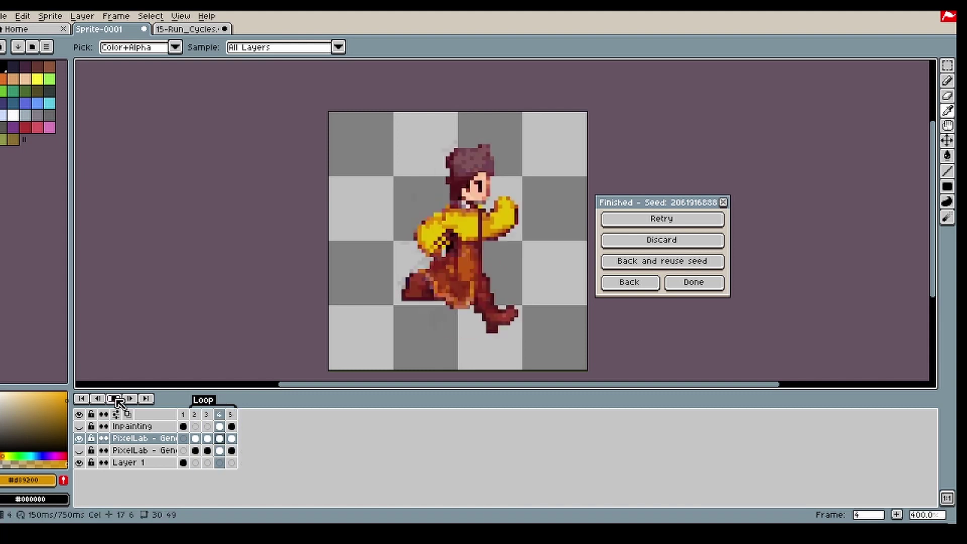
Step: Erase the faint stray pixels around the character on frame 3 of the upper generation layer with a 4 px eraser
click(195, 415)
click(207, 415)
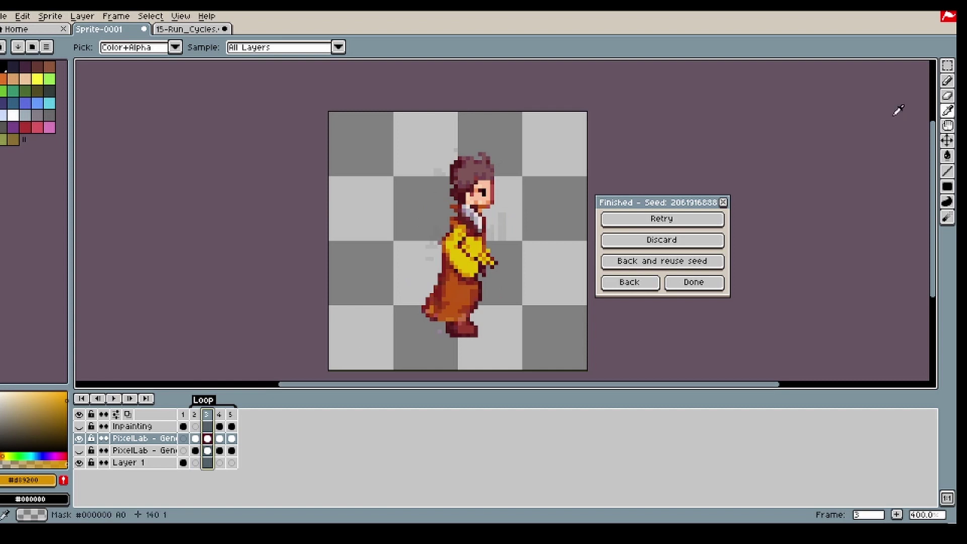
click(946, 95)
drag(438, 161, 472, 137)
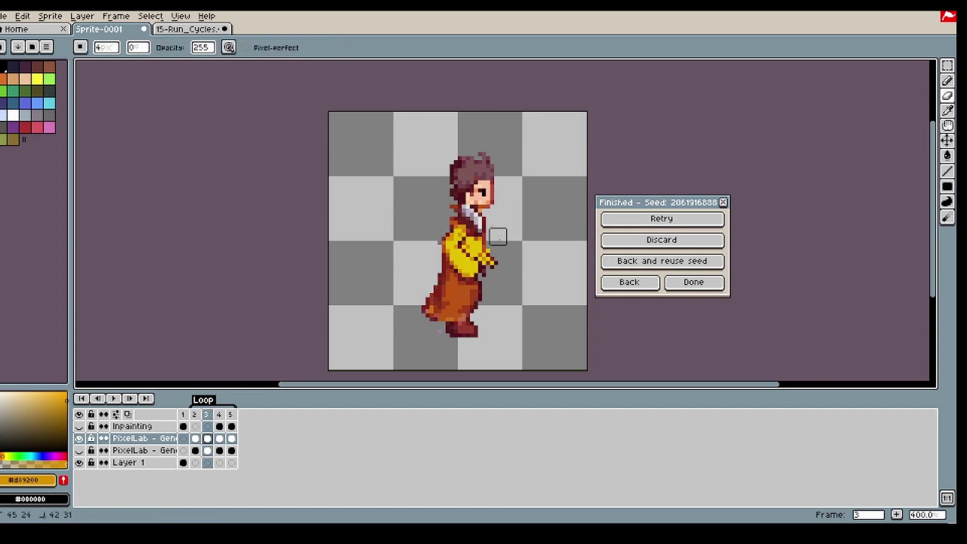
Step: Sample the robe's reddish brown #832f19 and fill in the back of the shoulder and neck on frame 3, cleaning up with a 3 px eraser
key(i)
scroll(443, 241, up, 2)
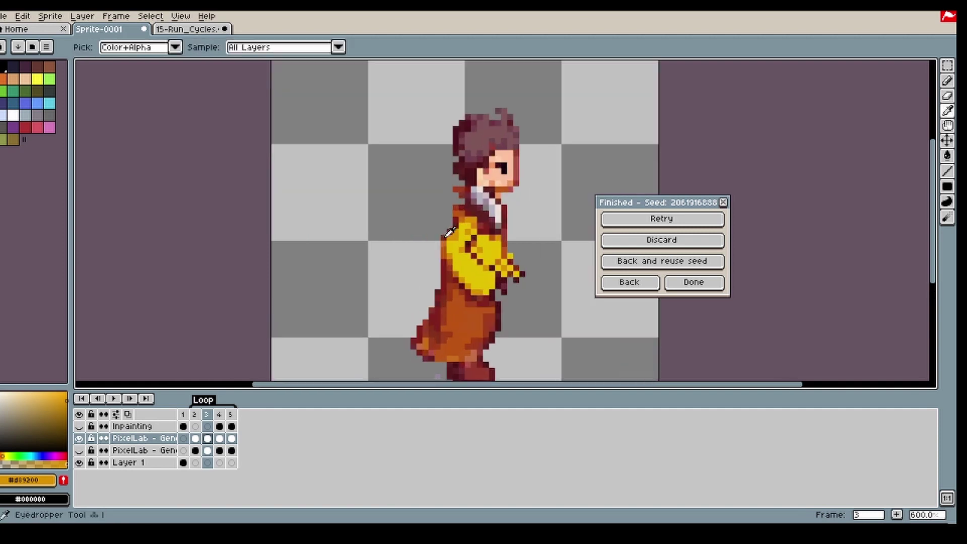
click(448, 230)
key(b)
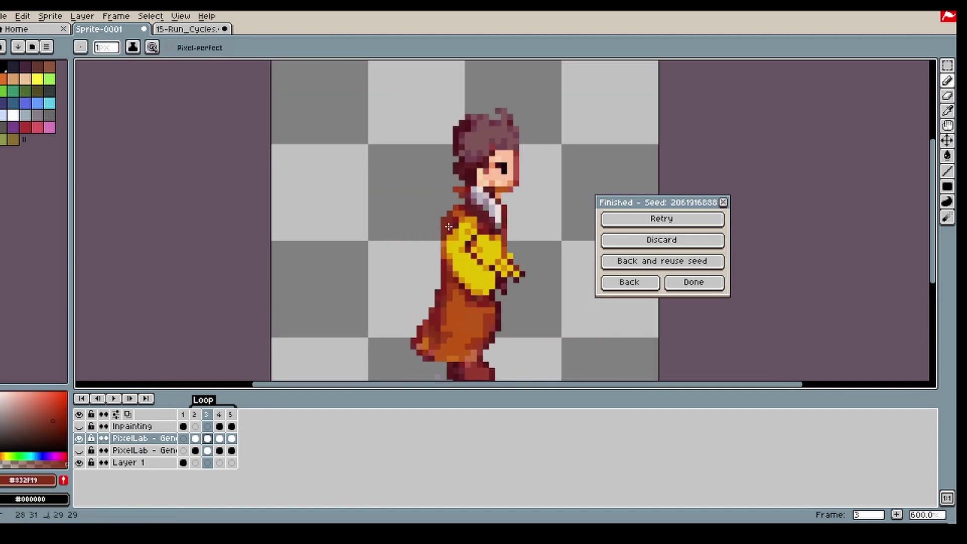
key(i)
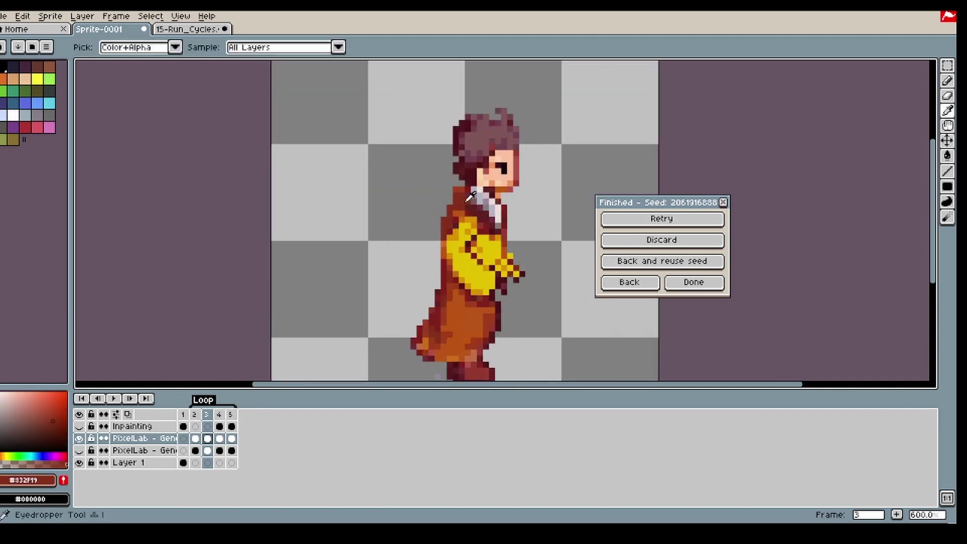
click(946, 97)
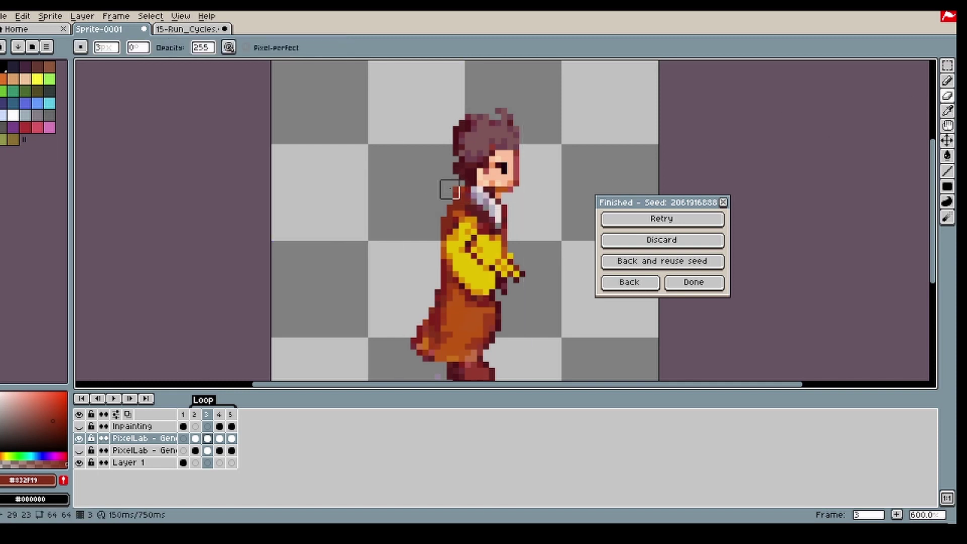
Step: Sample the collar's shades from frame 3 and paint a collar under the chin on frame 4 in #9a839f with a lighter pink
key(b)
alt+click(472, 194)
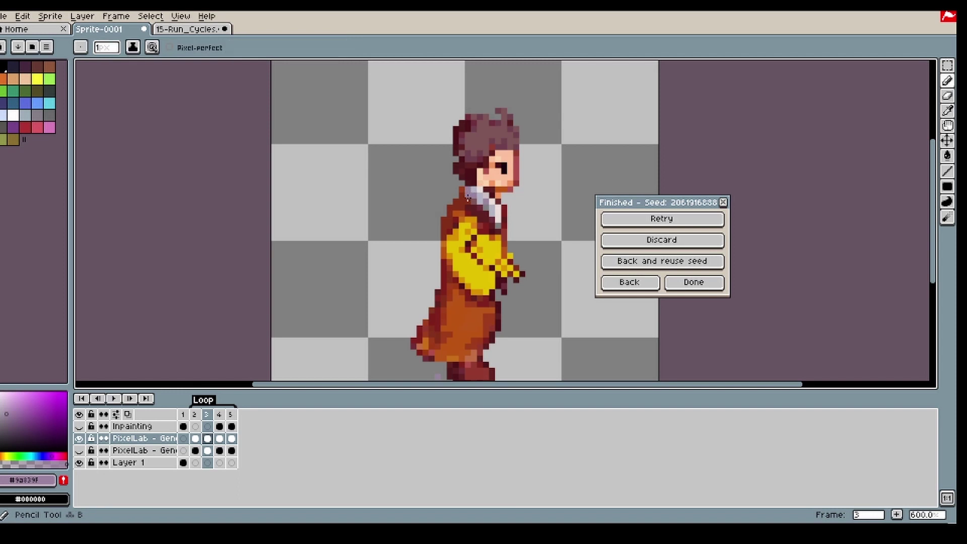
click(219, 439)
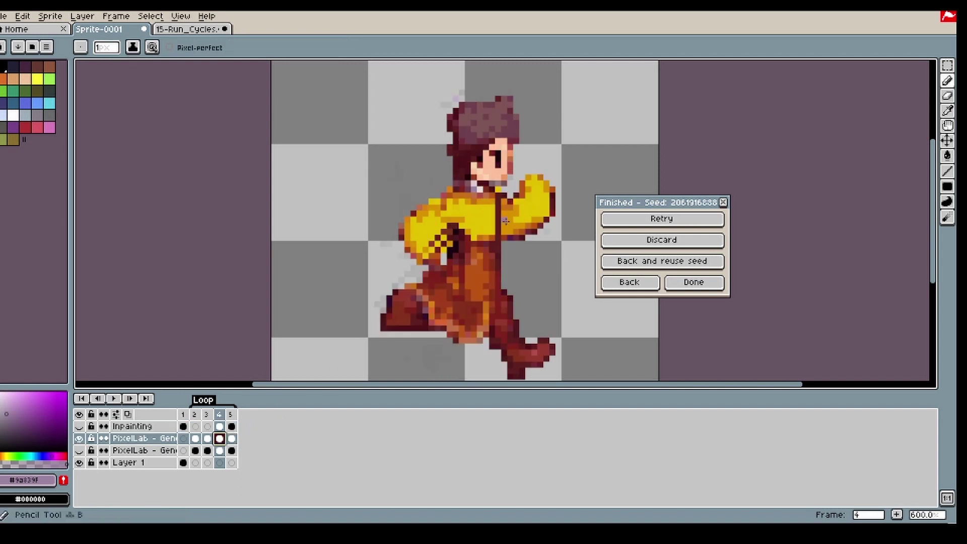
alt+click(484, 194)
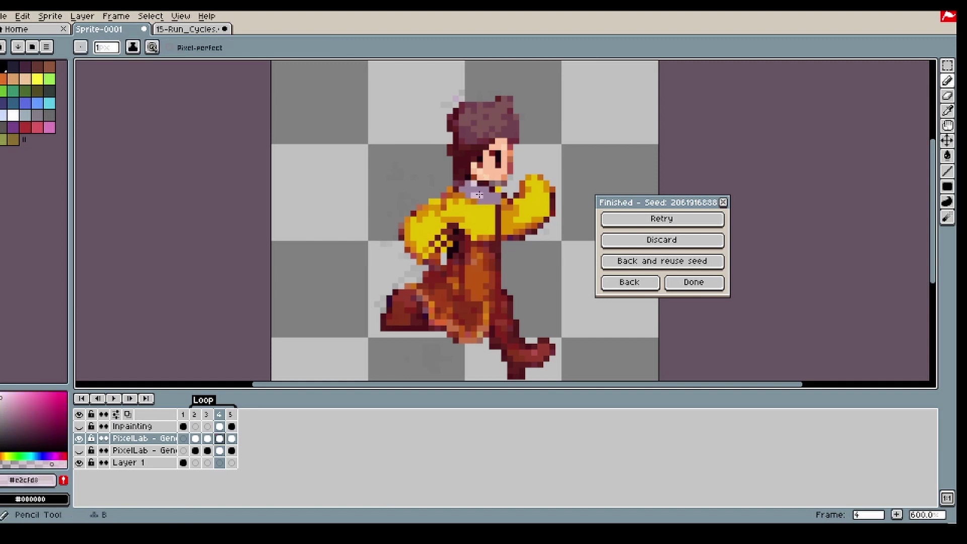
Step: On frame 5, retouch the robe's edges with reddish brown #83331d and extend the hand area with the sleeve's yellow
click(232, 439)
alt+click(462, 190)
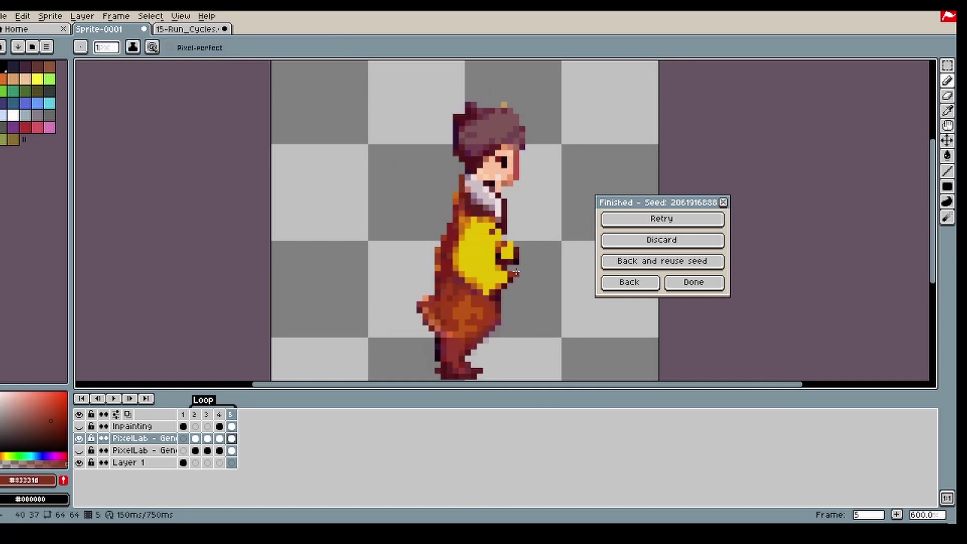
alt+click(510, 246)
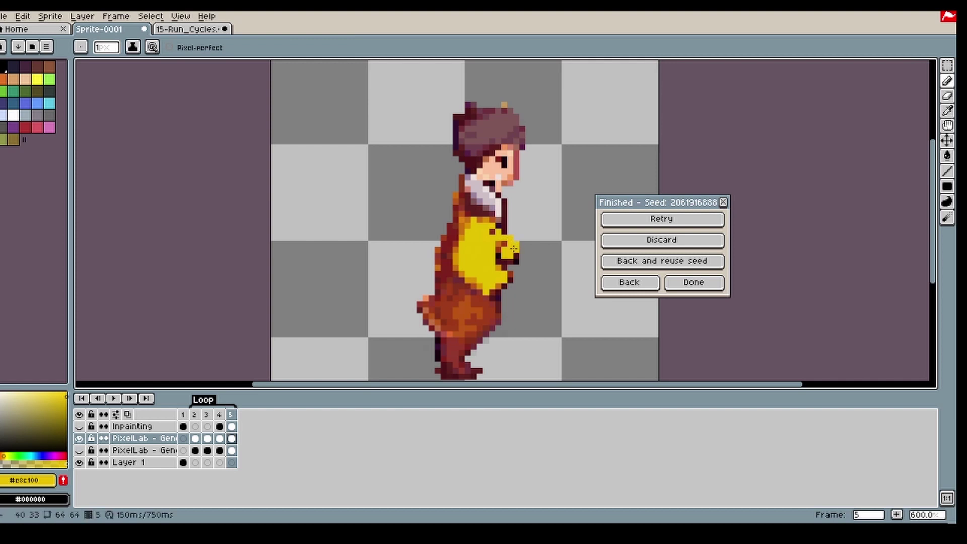
Step: Step through frames 2 to 5 of the upper generation layer to compare the retouched poses and collars
click(220, 437)
scroll(444, 322, down, 3)
scroll(446, 320, up, 1)
click(208, 437)
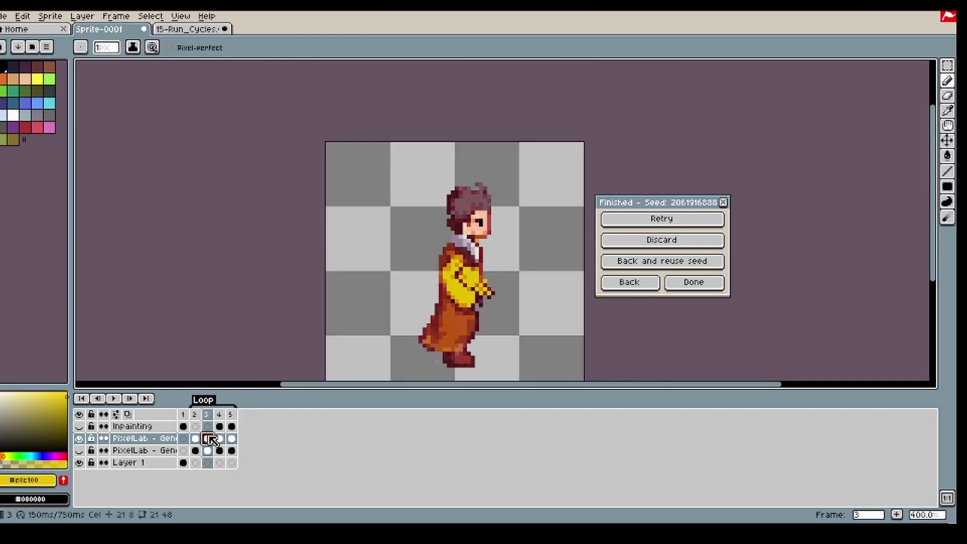
click(195, 438)
click(207, 439)
click(221, 439)
click(232, 439)
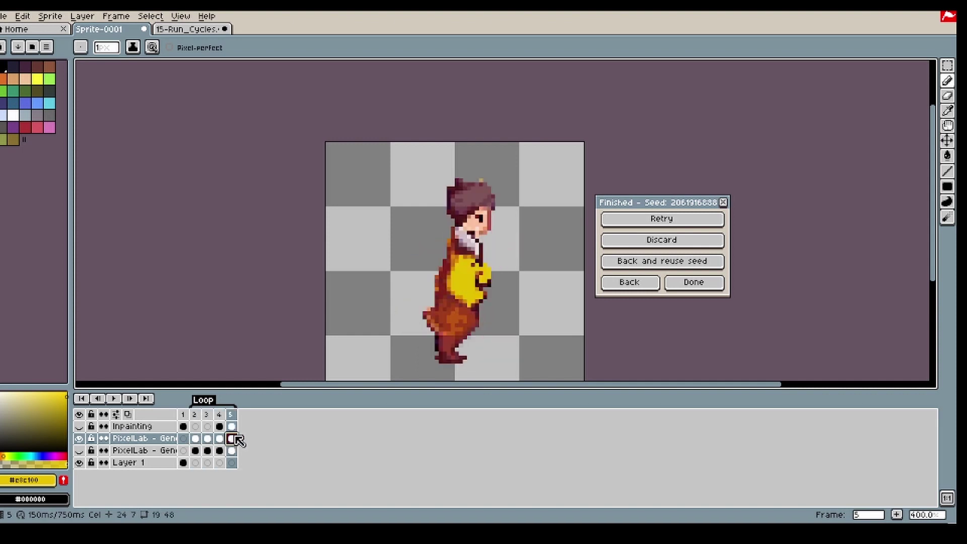
Step: Show the Inpainting layer and erase frame 5's mask over the arm and lower torso with a 6 px eraser, keeping the collar masked
click(79, 426)
click(948, 96)
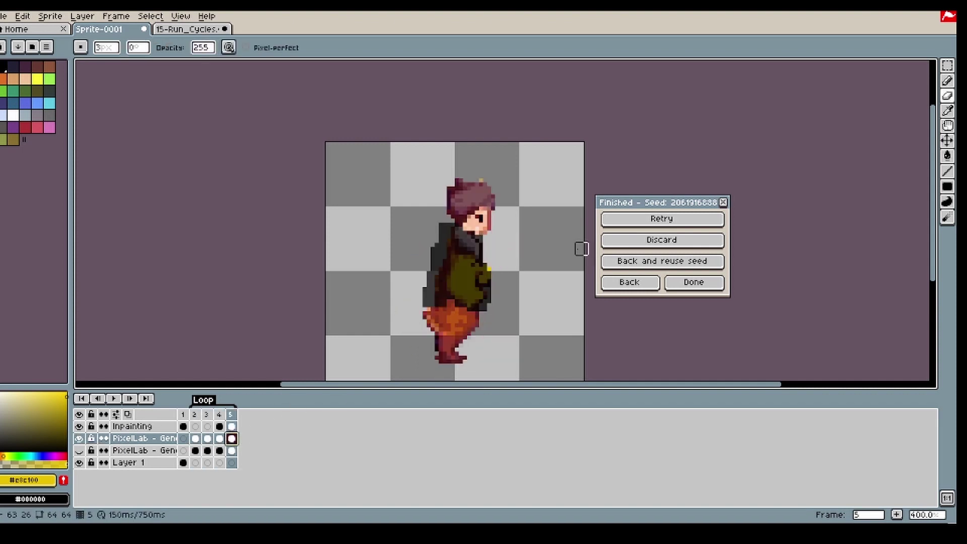
click(231, 427)
mouse_move(482, 307)
mouse_down()
mouse_move(443, 309)
mouse_move(419, 250)
mouse_up()
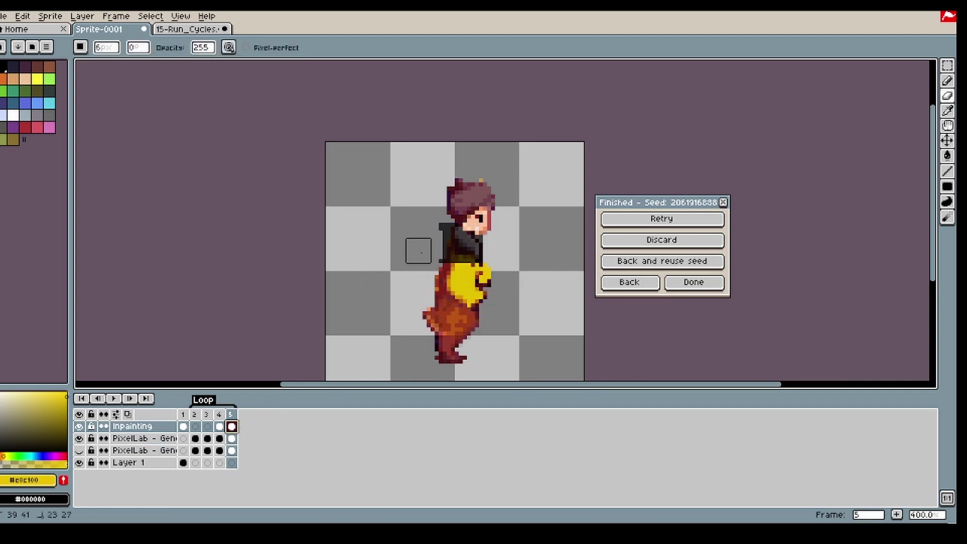
Step: Extend frame 4's Inpainting mask in black with a 3 px pencil over the gap beneath the rear arm
click(219, 427)
scroll(487, 250, up, 3)
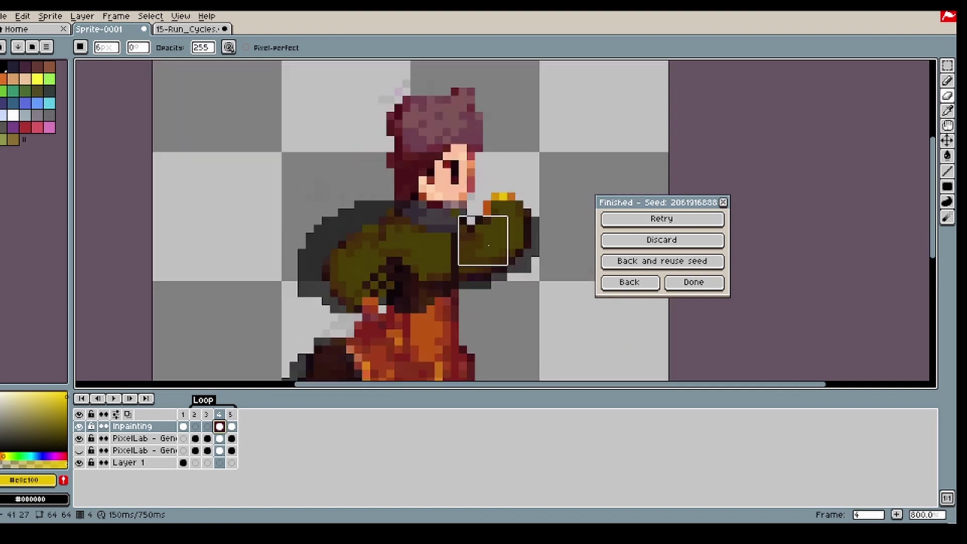
key(b)
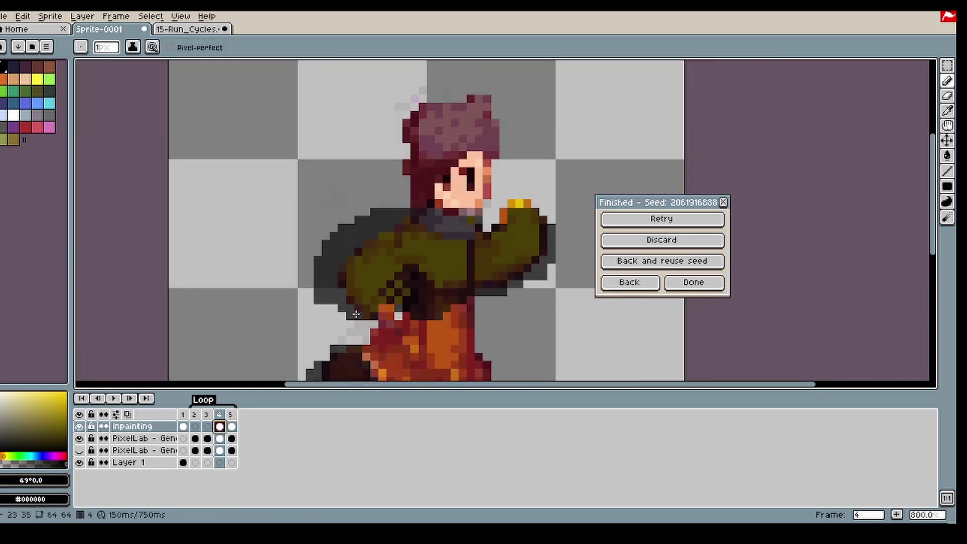
scroll(393, 318, up, 2)
key(v)
key(e)
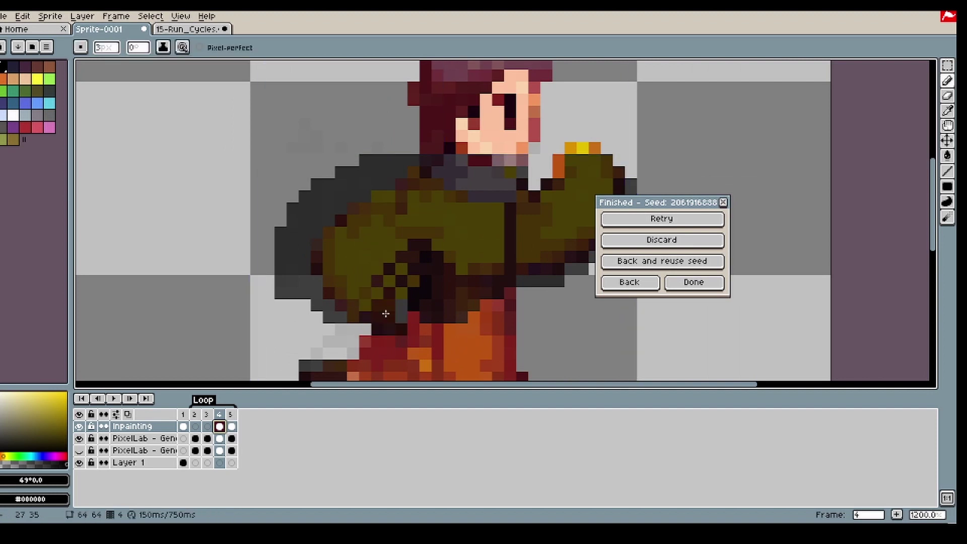
scroll(403, 307, down, 4)
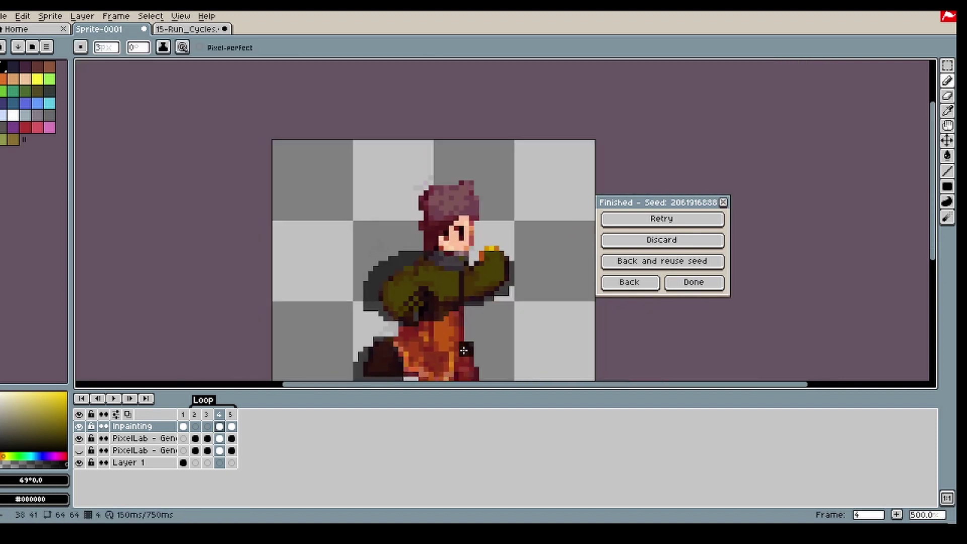
Step: Return to the movement generation settings, set the init image strength to 632 and start the sequence from frame 2
click(630, 282)
click(771, 364)
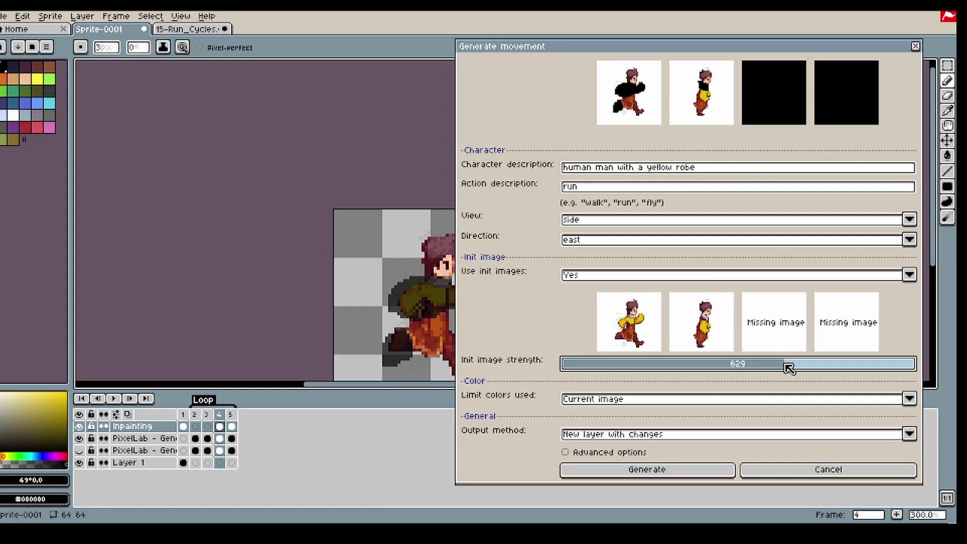
click(194, 414)
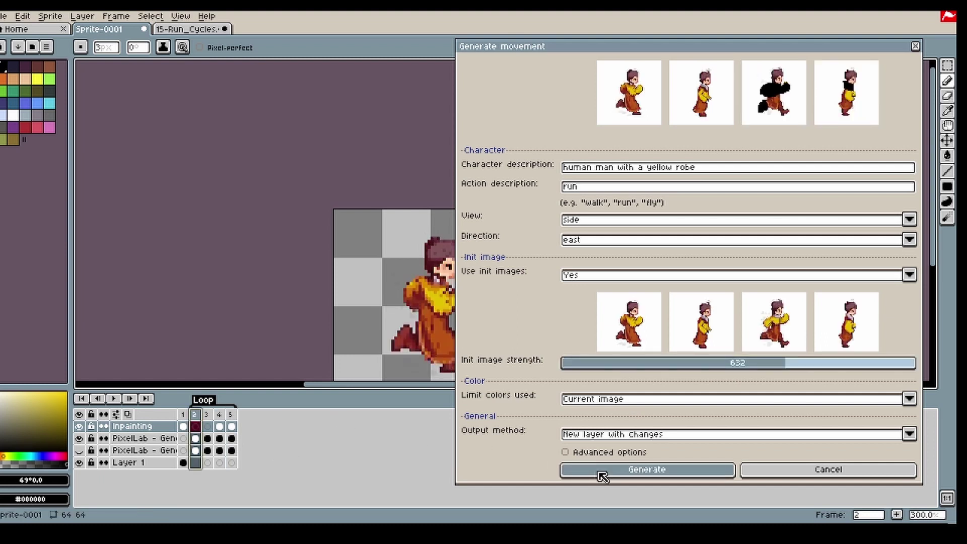
Step: Erase frame 4's Inpainting mask over the trailing foot with a 6 px eraser, keeping the arms masked
click(219, 414)
scroll(398, 366, up, 2)
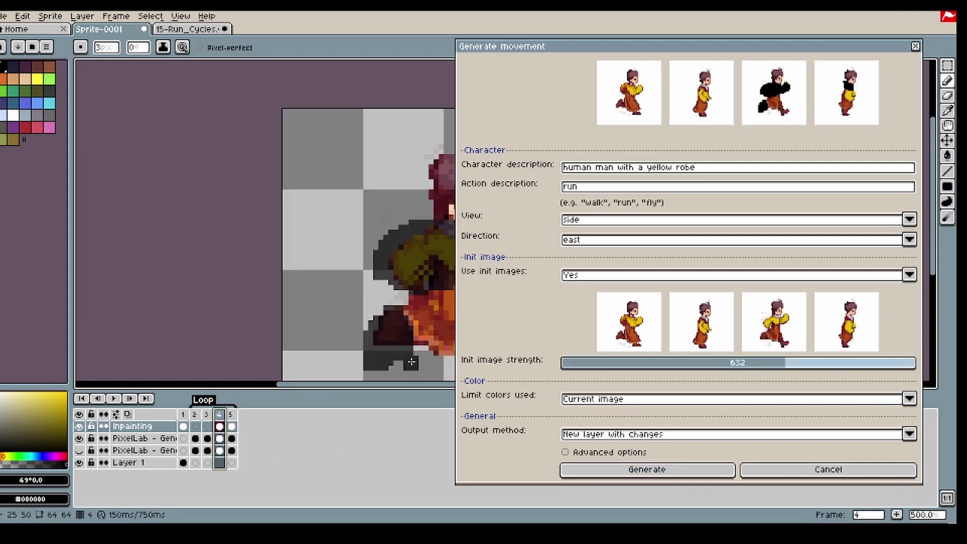
click(221, 426)
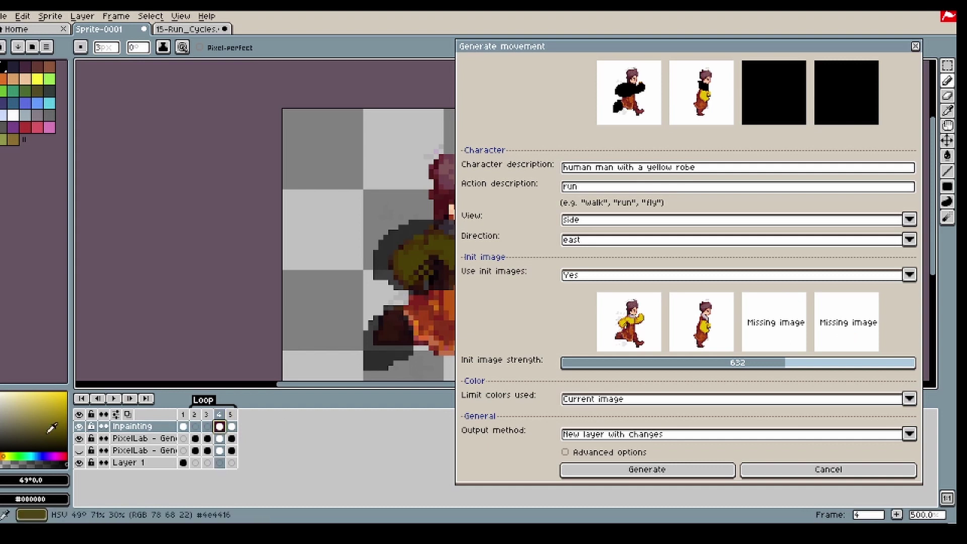
click(951, 96)
scroll(411, 267, down, 3)
scroll(428, 297, up, 4)
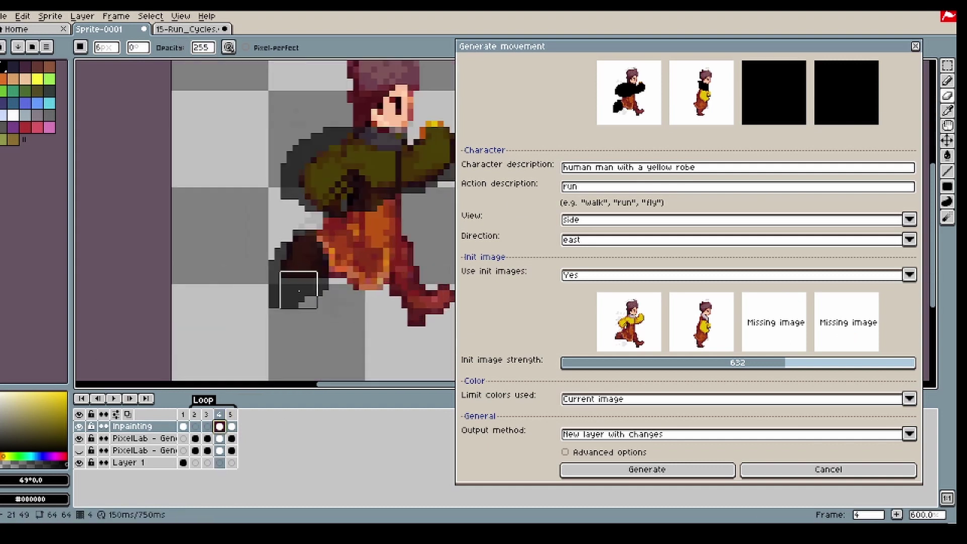
mouse_move(299, 266)
mouse_down()
mouse_move(307, 285)
mouse_move(258, 296)
mouse_move(288, 248)
mouse_up()
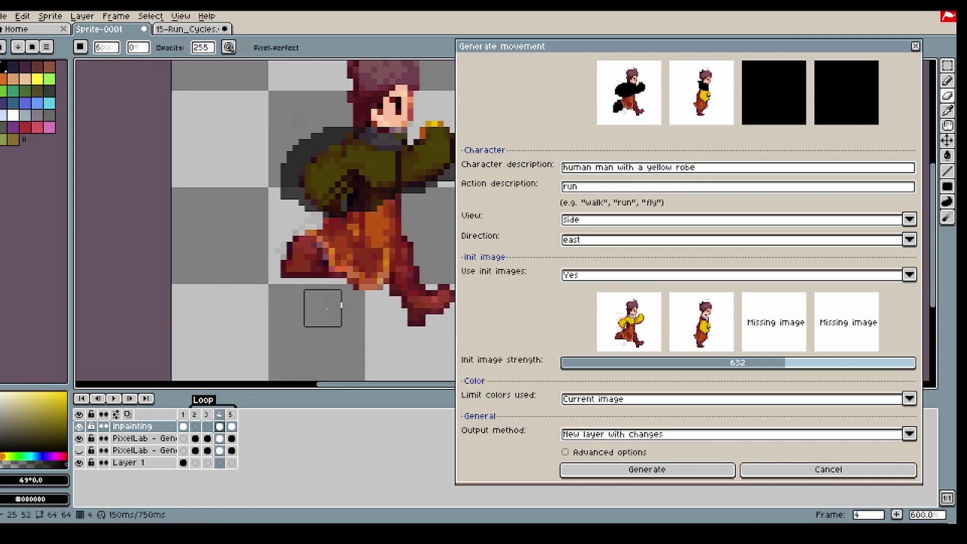
scroll(304, 344, down, 1)
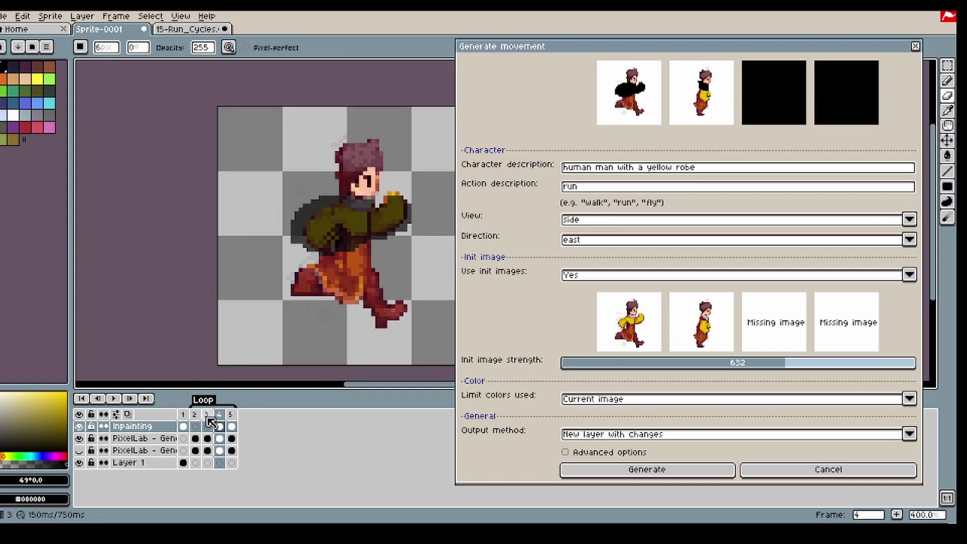
Step: Try to copy the rear foot from frame 2 and paste it into frame 4's generation layer
click(183, 415)
click(195, 426)
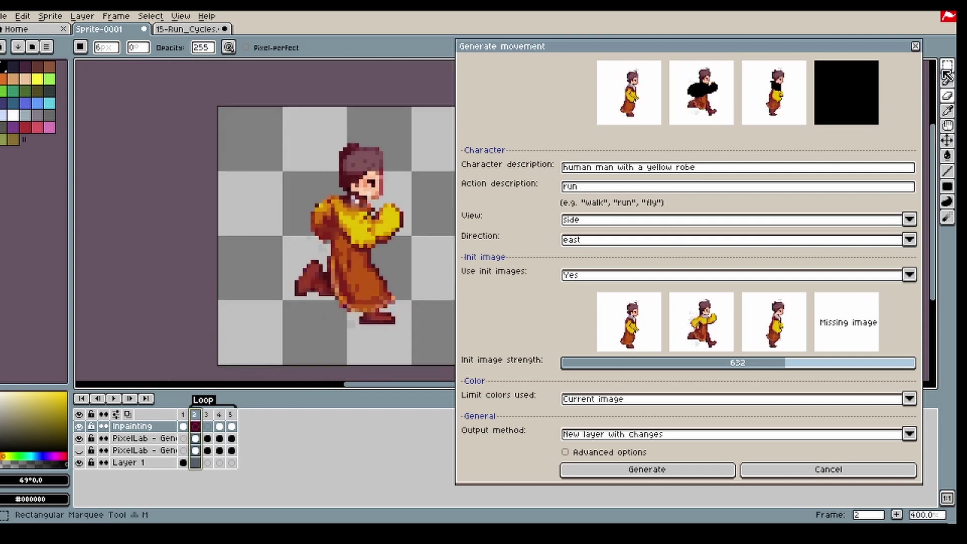
key(m)
drag(263, 253, 330, 310)
key(Right)
key(Right)
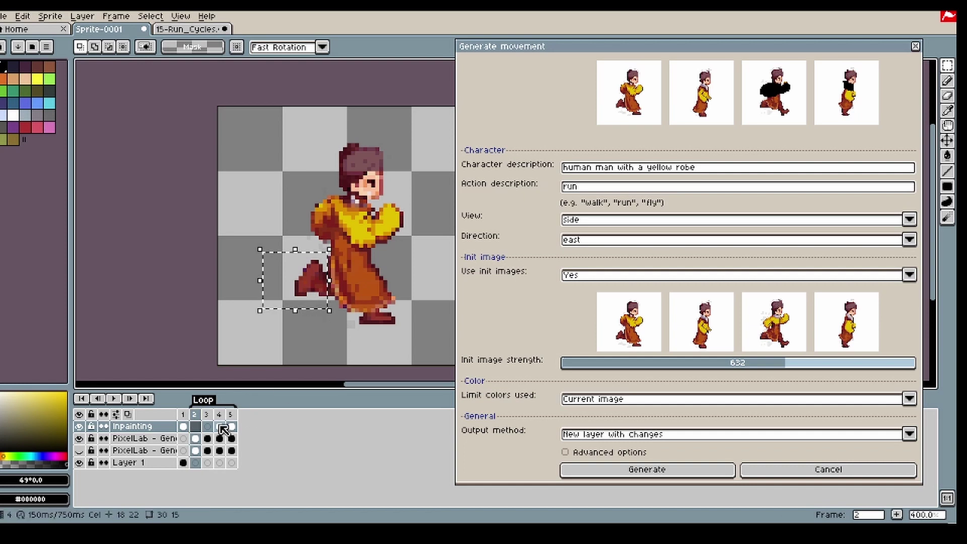
click(220, 439)
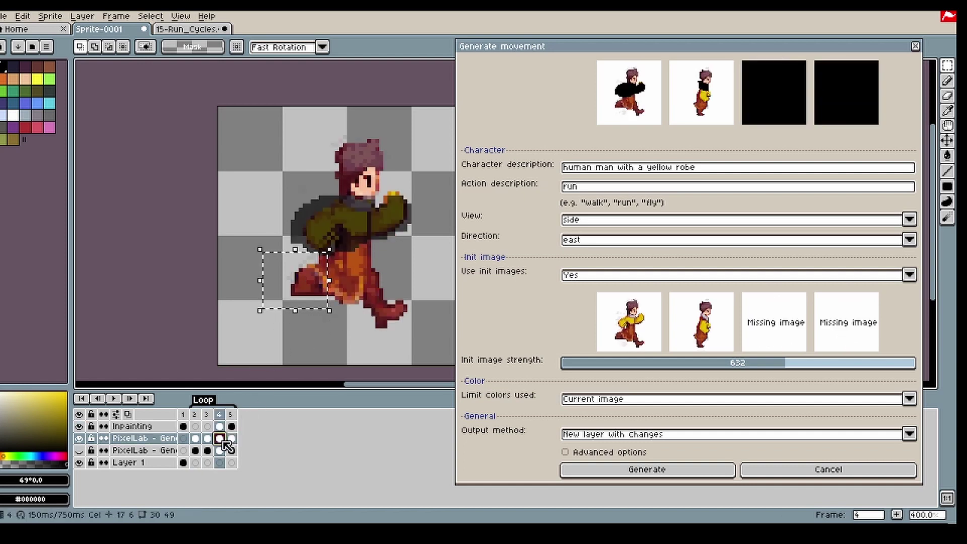
key(ctrl+v)
key(ctrl+z)
click(195, 438)
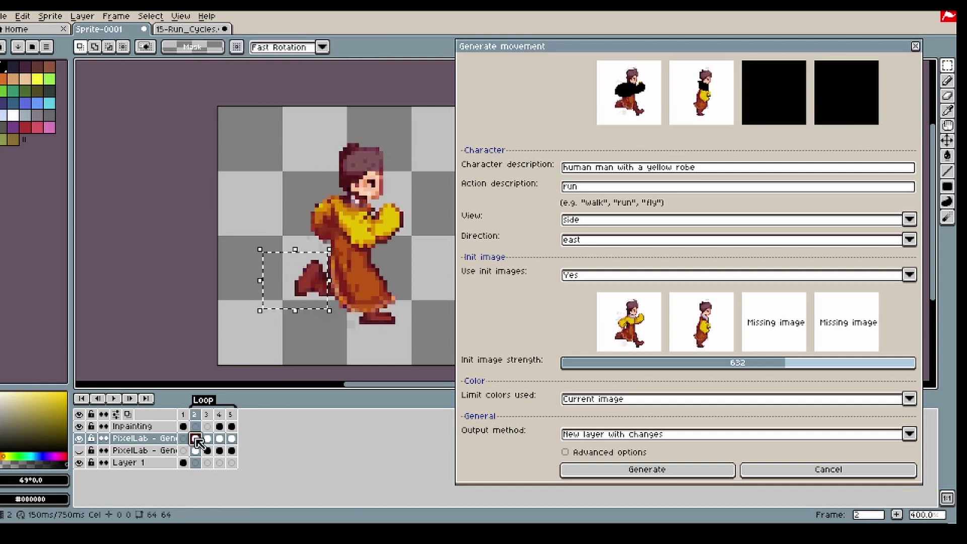
key(ctrl+c)
key(ctrl+v)
key(ctrl+z)
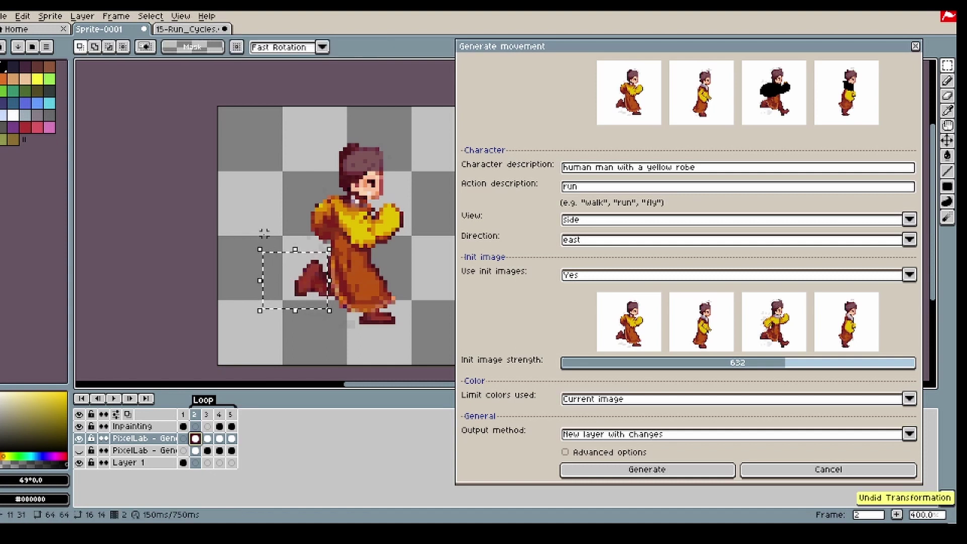
Step: Copy frame 2's rear foot into frame 4's generation layer and position it in place of the trailing foot
drag(285, 250, 290, 289)
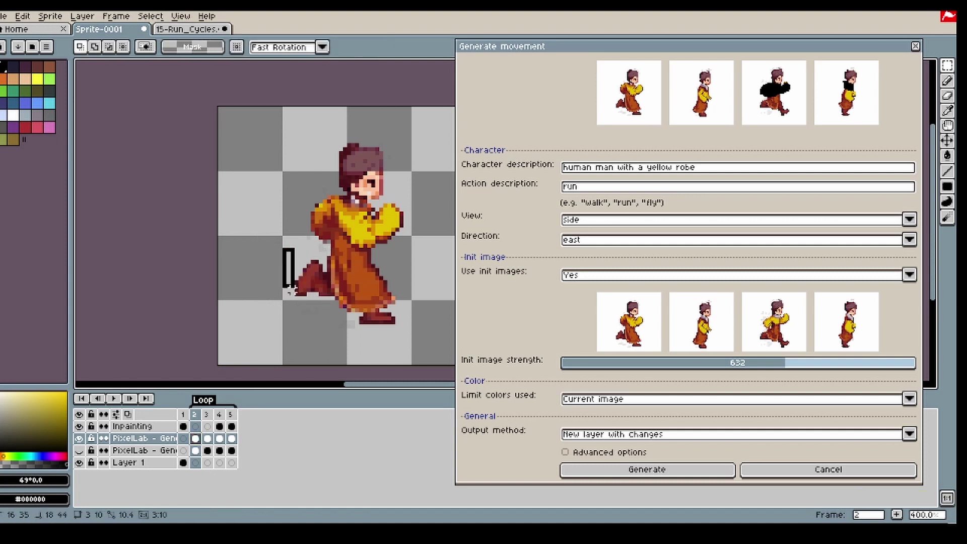
click(220, 439)
key(ctrl+v)
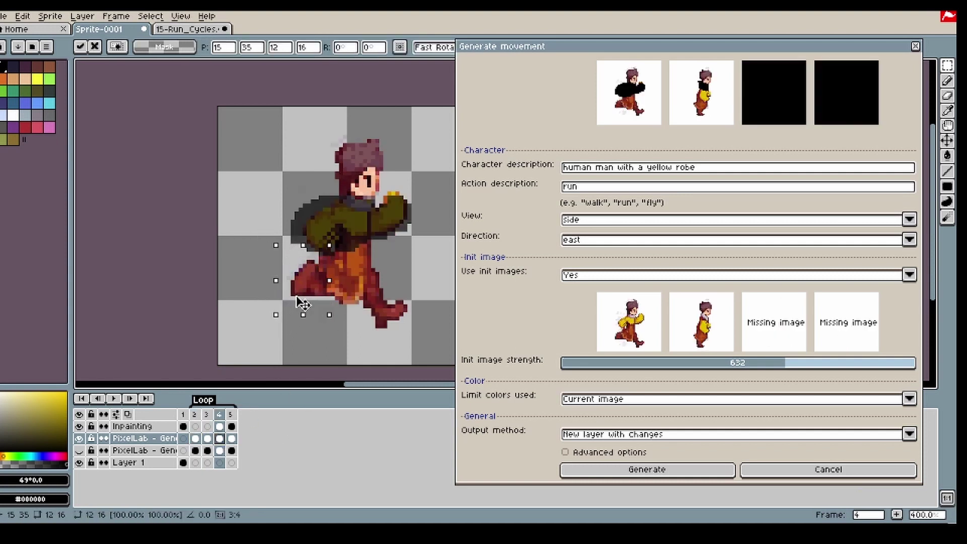
drag(276, 261, 313, 301)
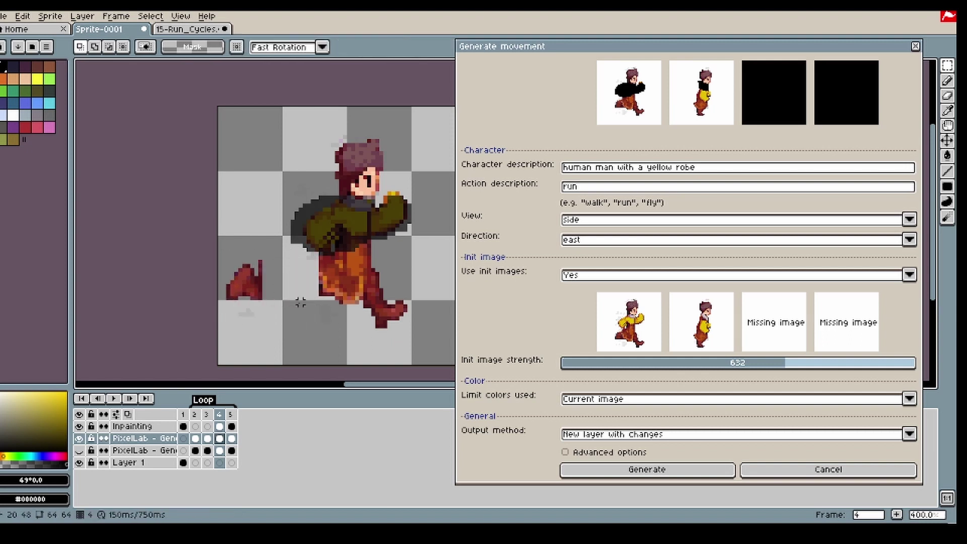
drag(244, 306, 301, 299)
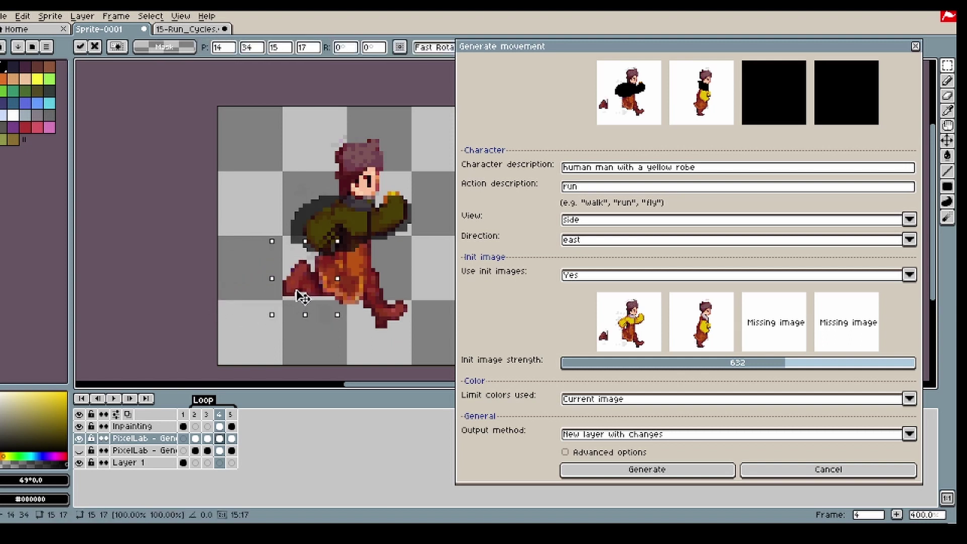
click(345, 335)
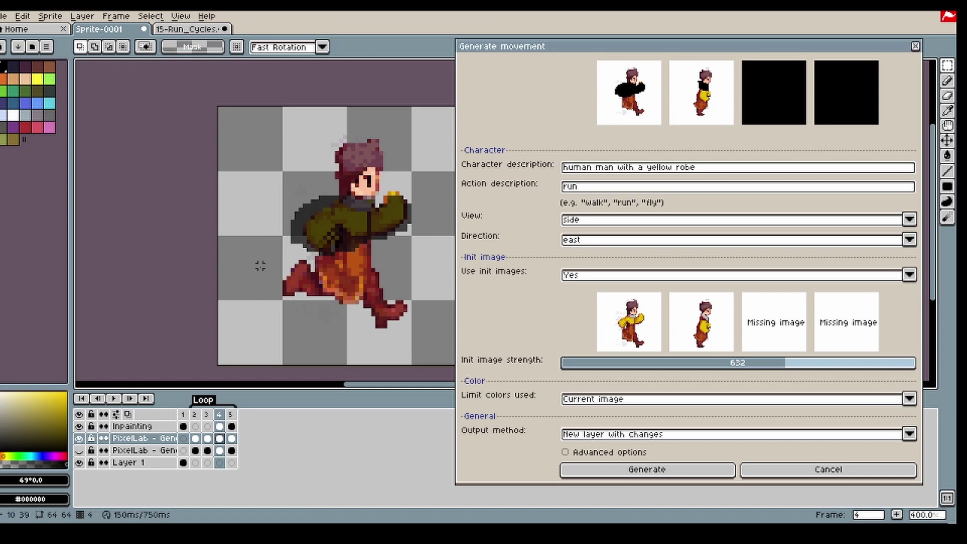
Step: Try to shift the trailing foot slightly on frame 4, then undo the move
drag(259, 265, 309, 311)
drag(301, 300, 298, 307)
key(ctrl+z)
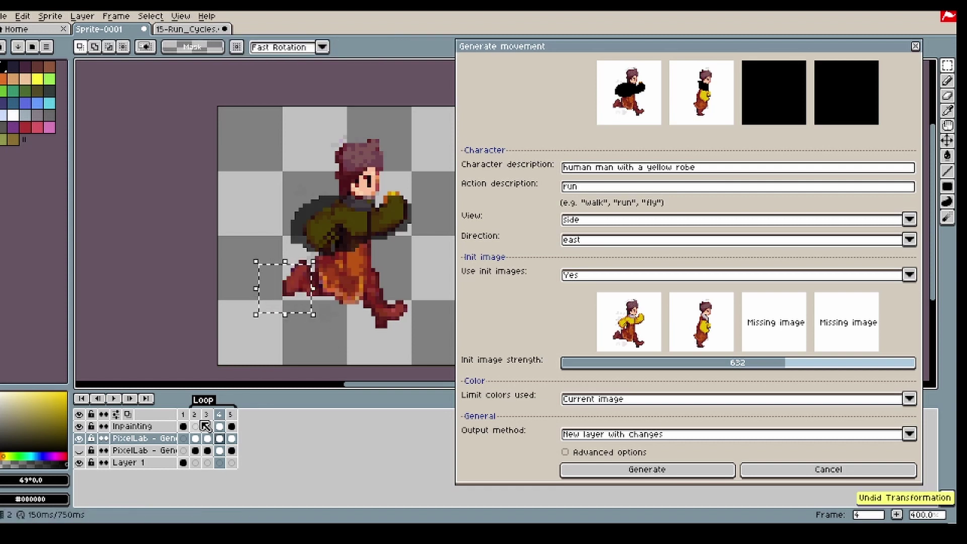
Step: Step through frames 1 to 5 to compare the leg poses with the replaced foot on frame 4
click(183, 416)
click(205, 416)
click(196, 416)
click(207, 417)
click(219, 417)
click(231, 416)
click(183, 414)
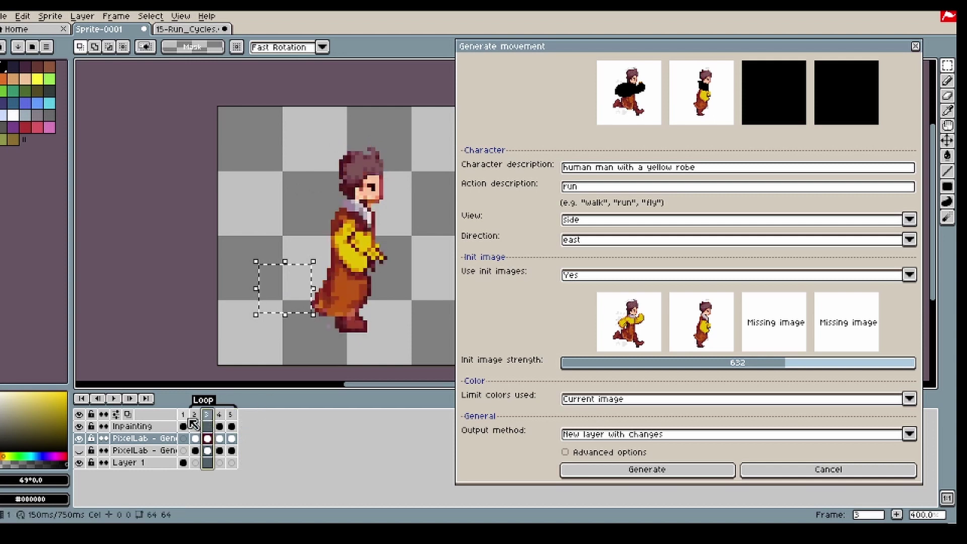
Step: Generate the run movement again starting from frame 2, with init images on at strength 632
click(194, 414)
click(641, 471)
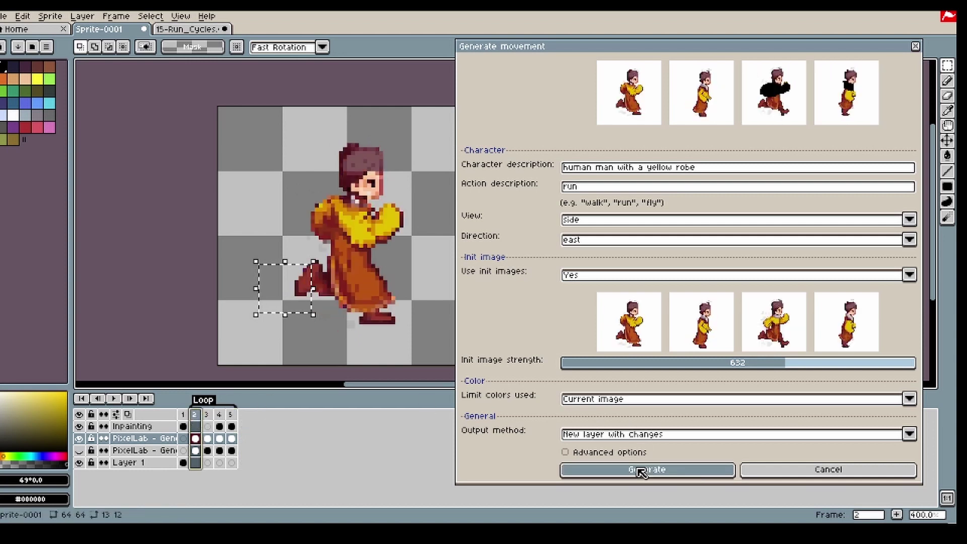
click(641, 471)
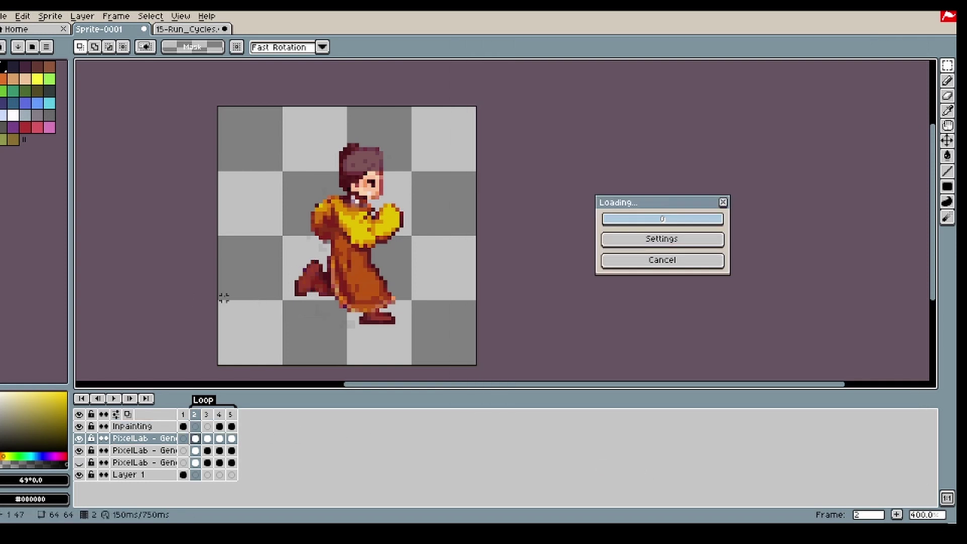
Step: Hide the Inpainting layer to inspect regenerated frames 4 and 5, and play back the loop
click(219, 414)
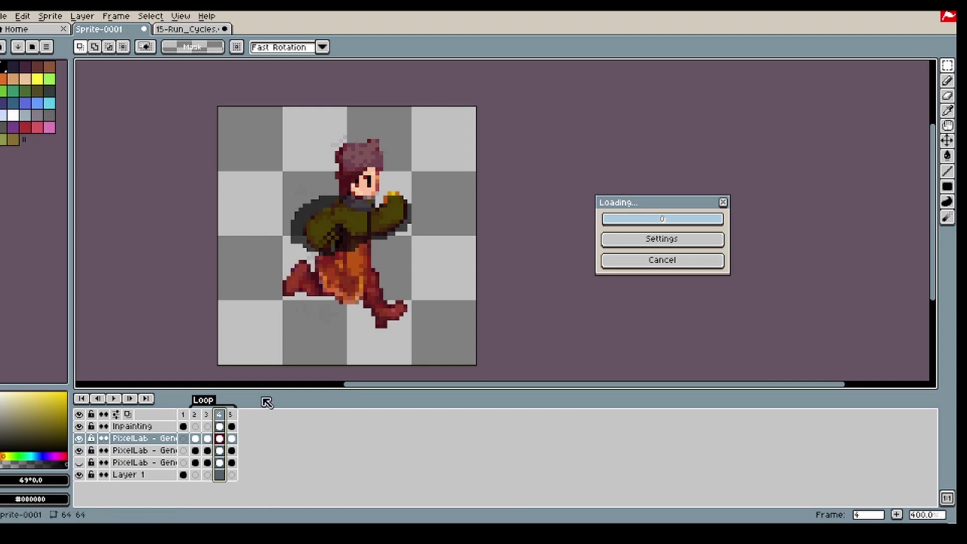
click(79, 426)
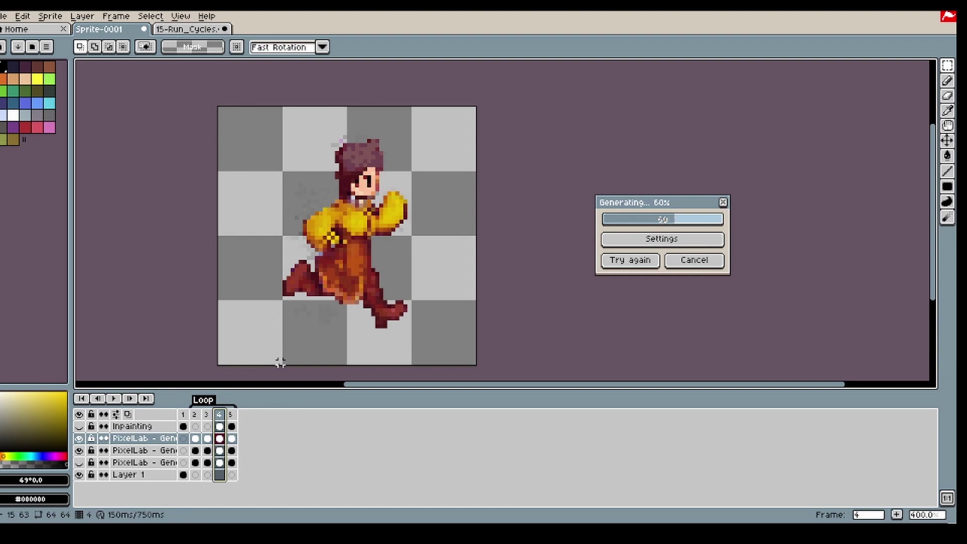
click(232, 438)
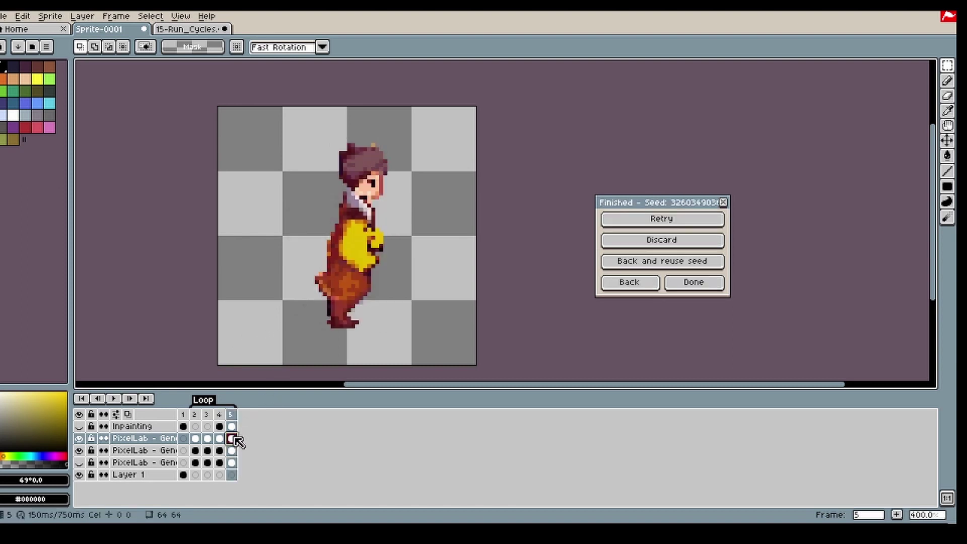
click(224, 438)
click(234, 438)
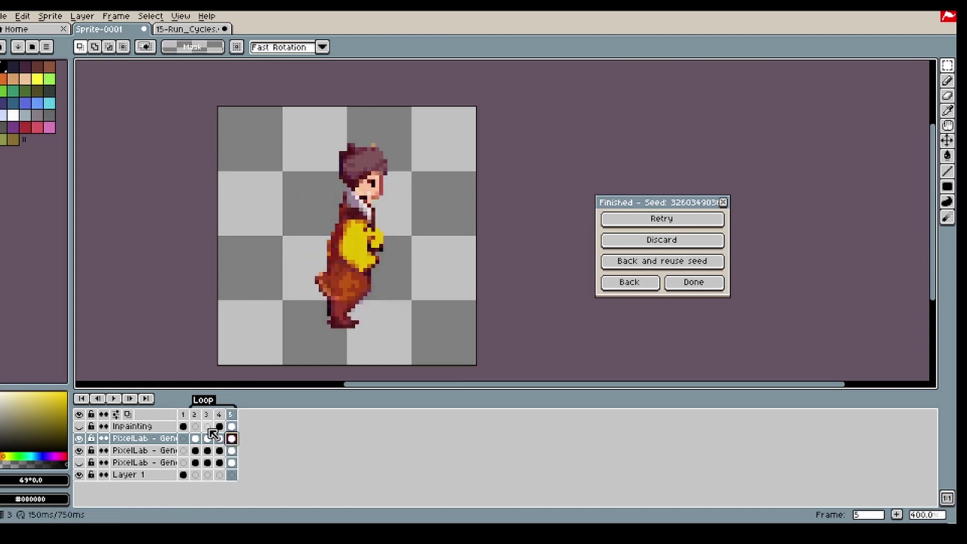
click(118, 401)
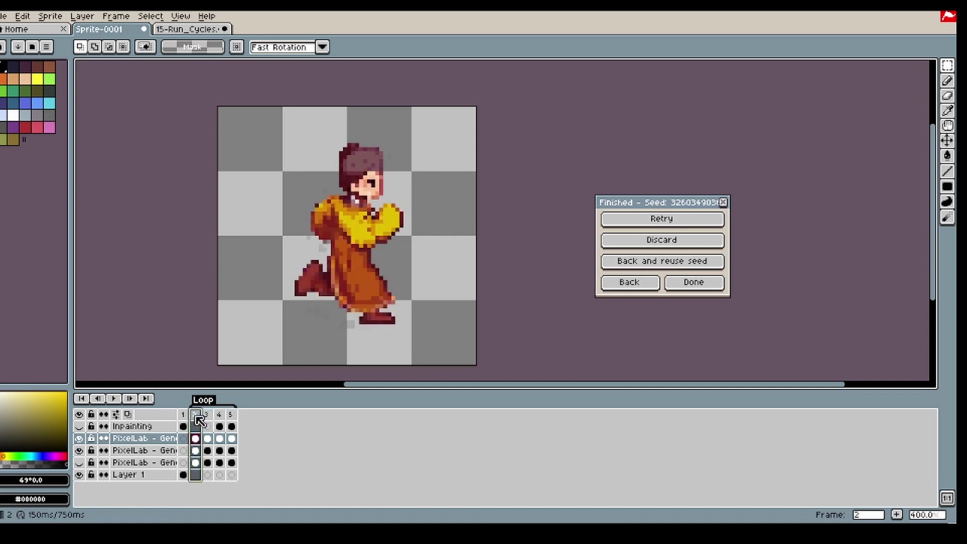
Step: Prepare the Eraser at a 2 px size on frame 4 of the newest generation layer
click(221, 414)
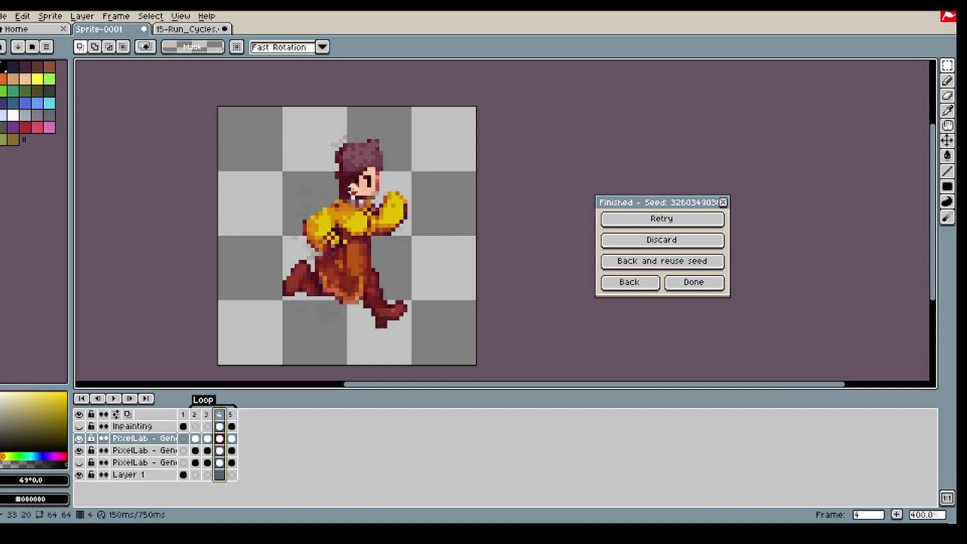
click(947, 98)
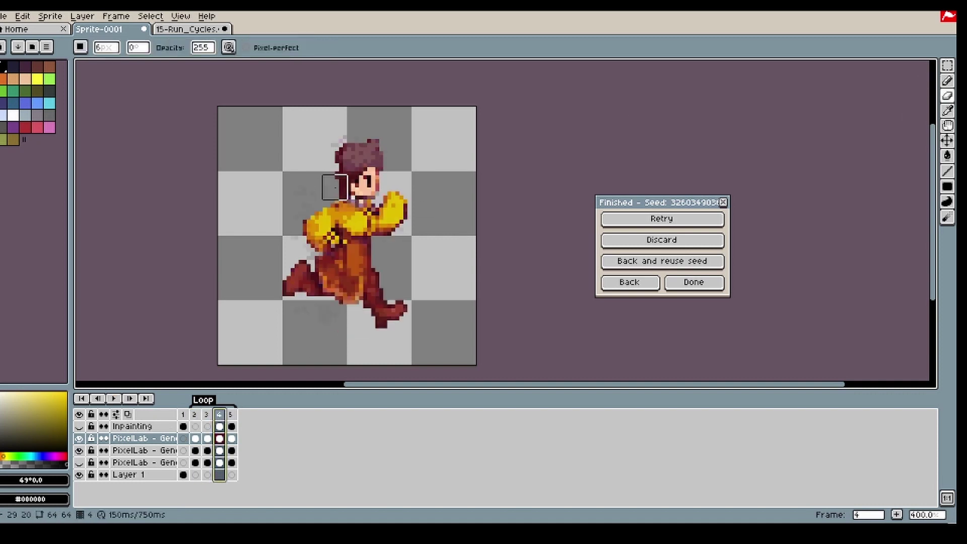
key(minus)
key(minus)
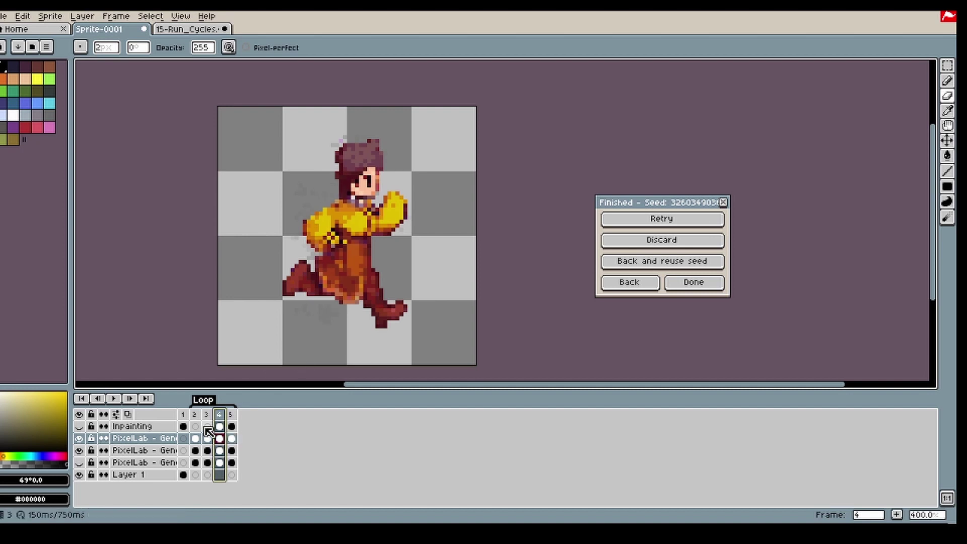
scroll(335, 192, up, 1)
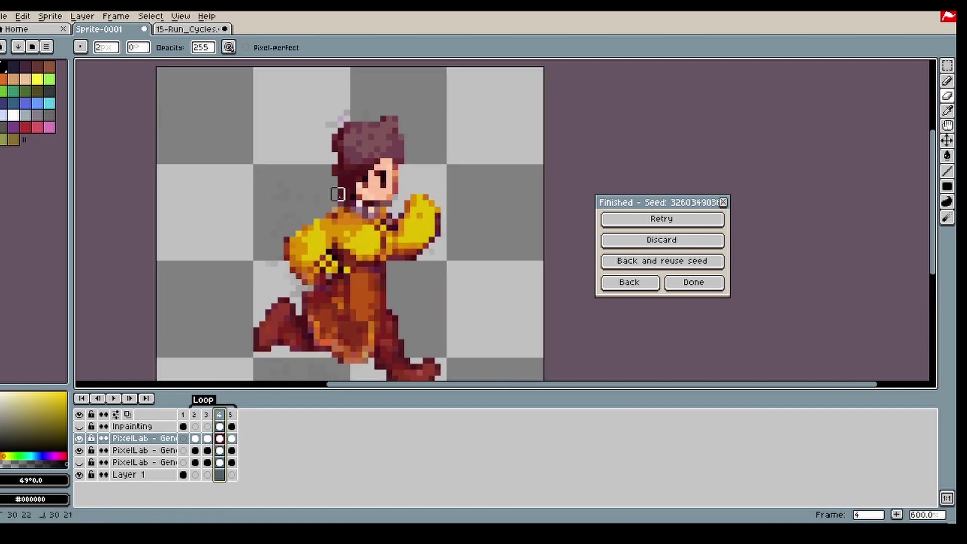
Step: Compare frame 4 with the newest generation layer off and on, then hide the generation layer directly below it
click(79, 439)
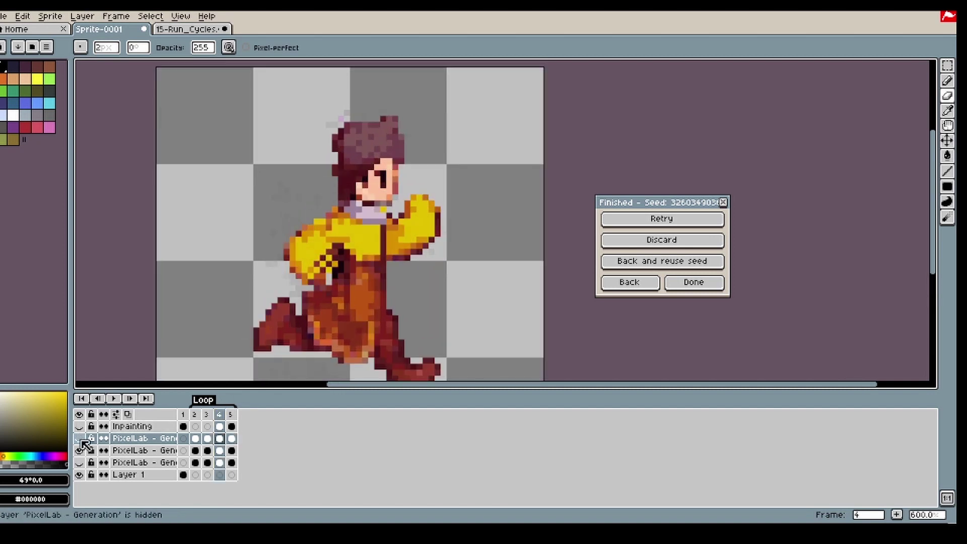
click(79, 439)
click(79, 450)
Step: Compare the poses of frames 3, 4 and 5 on the newest generation layer
click(207, 438)
click(219, 438)
click(231, 438)
click(219, 437)
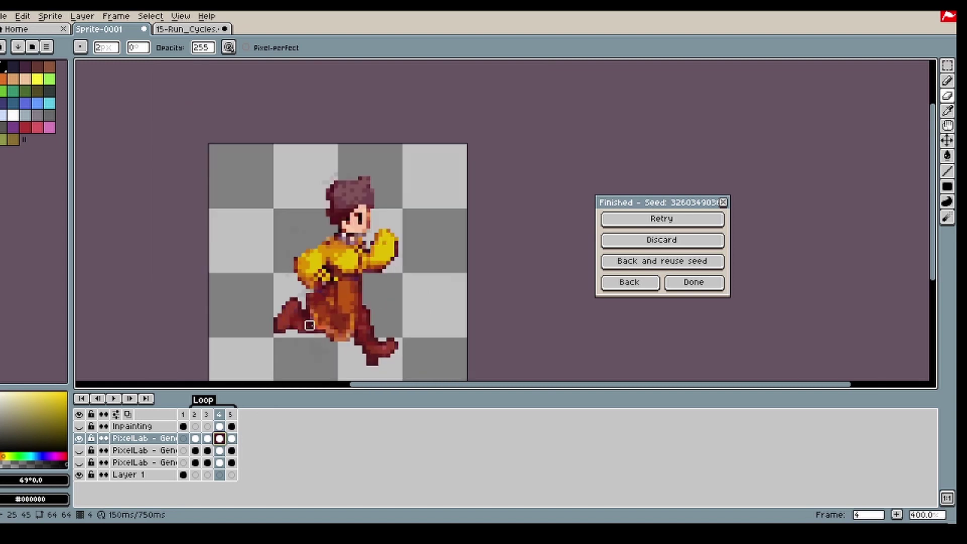
click(232, 438)
click(220, 438)
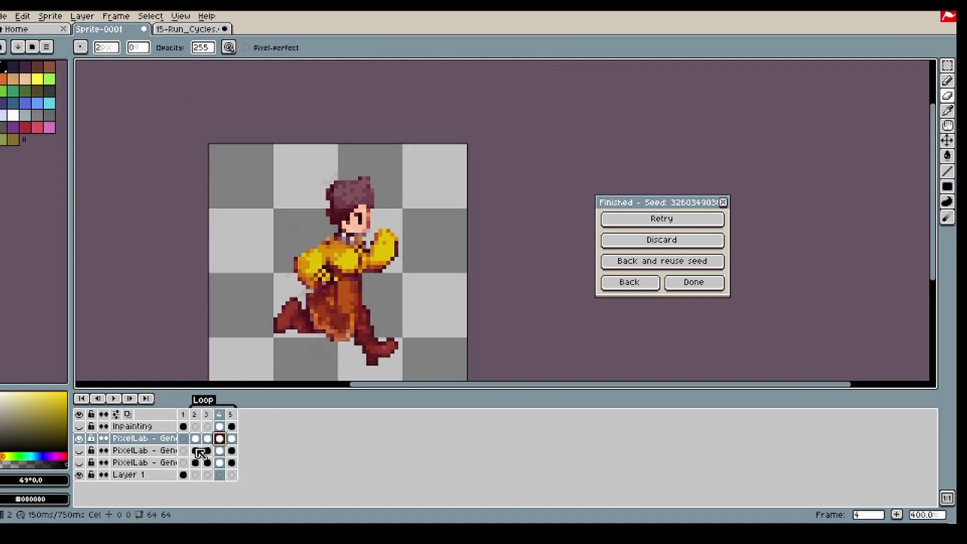
Step: Play back the loop with only the newest generation visible, and check frames 2 to 5 one by one
click(113, 398)
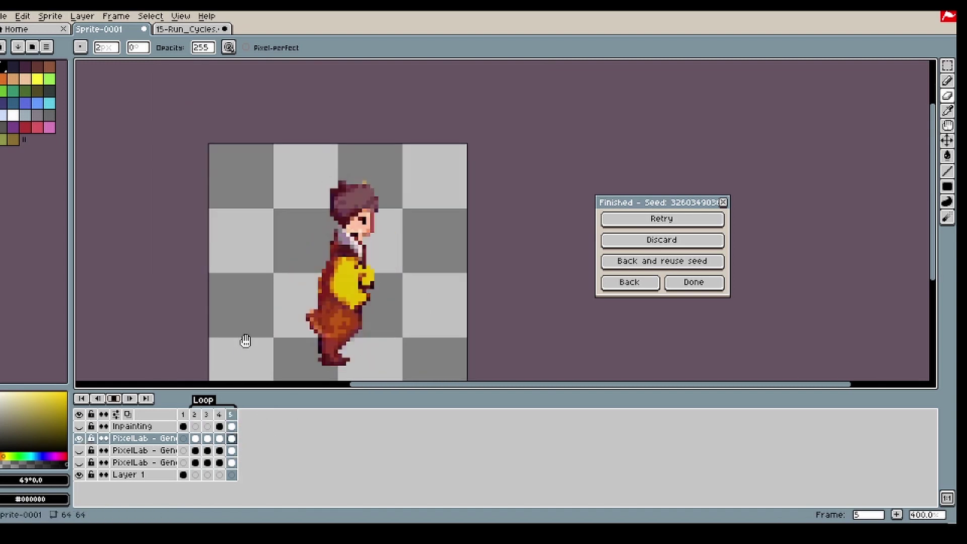
scroll(247, 341, down, 1)
scroll(248, 375, up, 1)
click(231, 414)
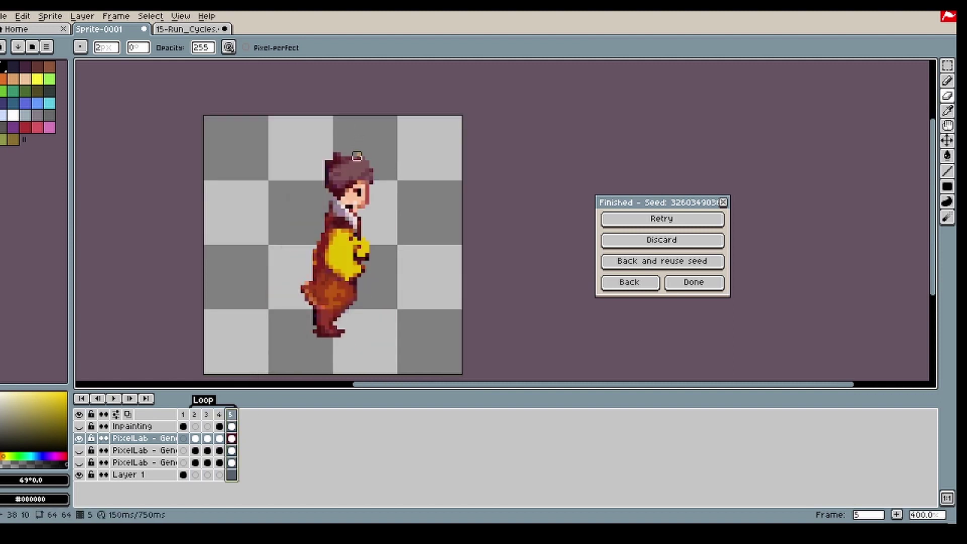
click(195, 414)
click(207, 414)
click(220, 414)
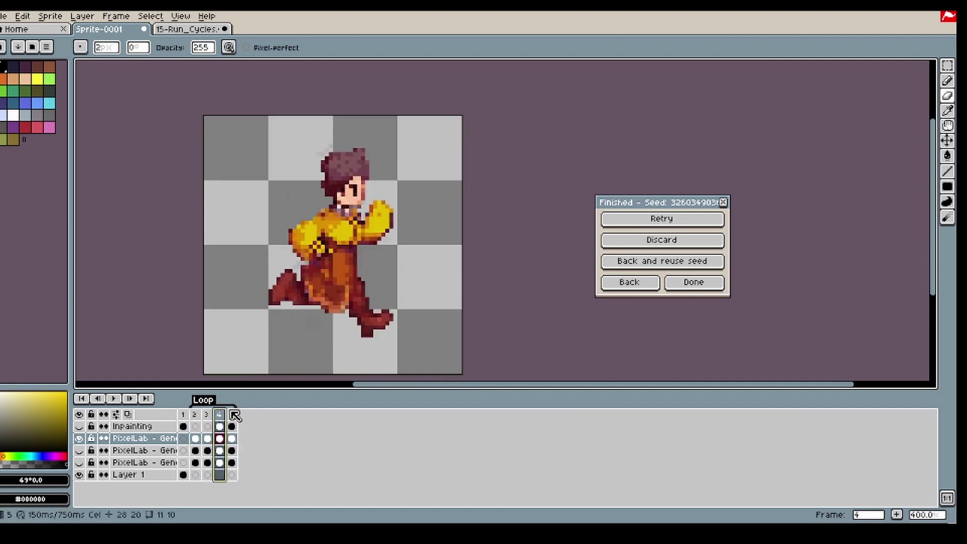
click(231, 414)
Step: Replay the run loop, stop it, and review each pose from frame 2 to frame 5 again
click(114, 398)
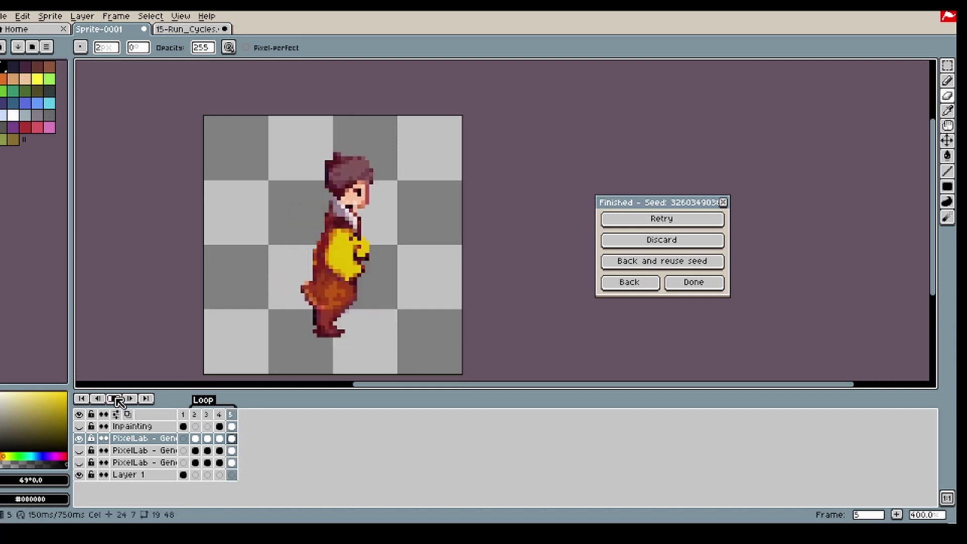
click(116, 399)
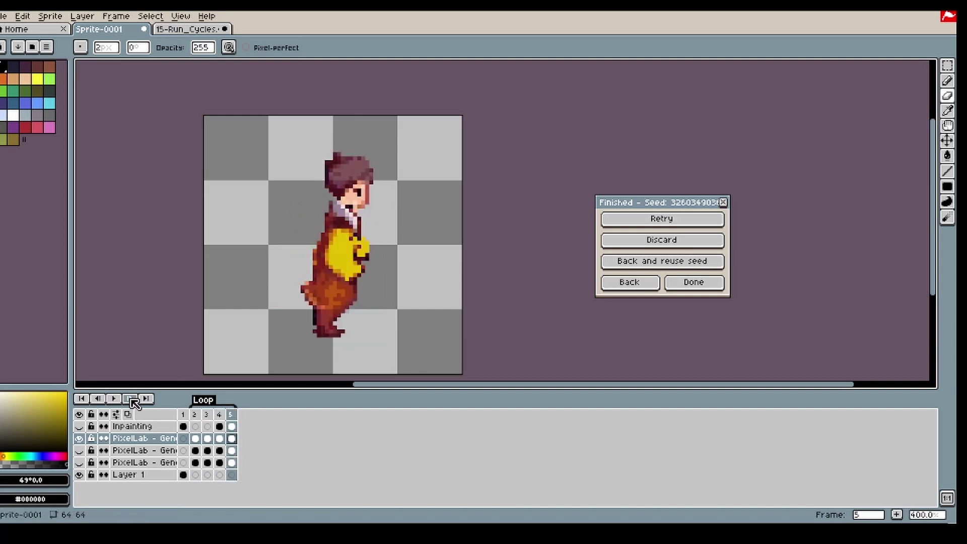
click(194, 414)
click(207, 414)
click(219, 415)
click(232, 415)
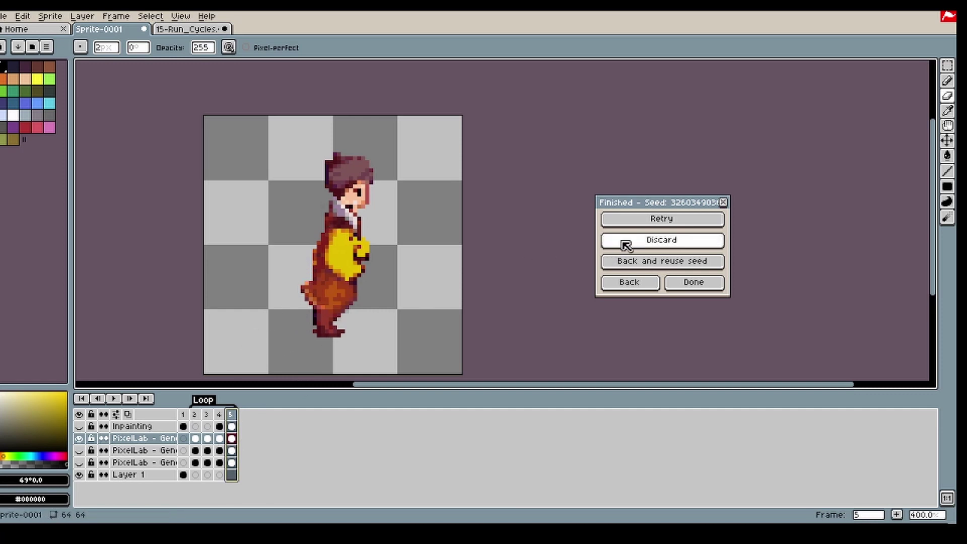
click(625, 283)
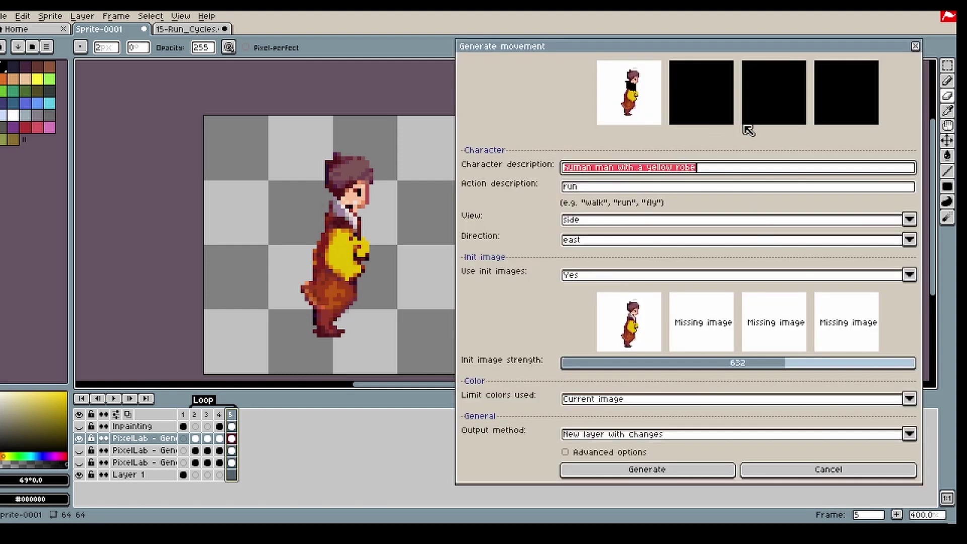
click(637, 277)
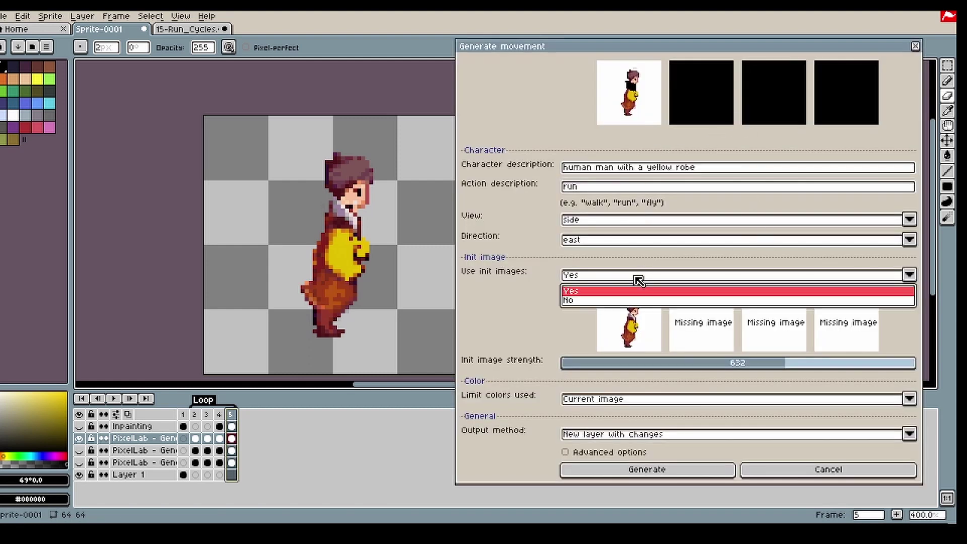
click(599, 301)
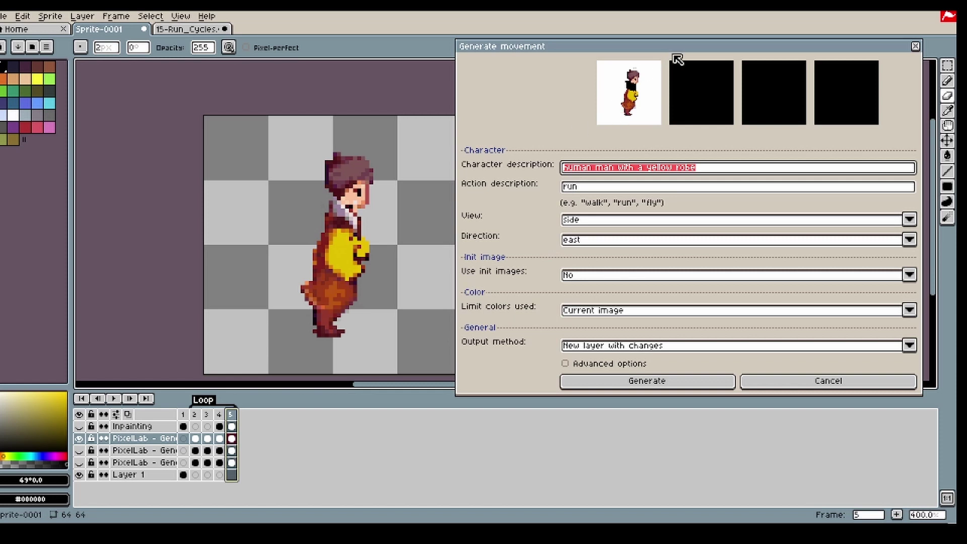
drag(688, 49, 692, 51)
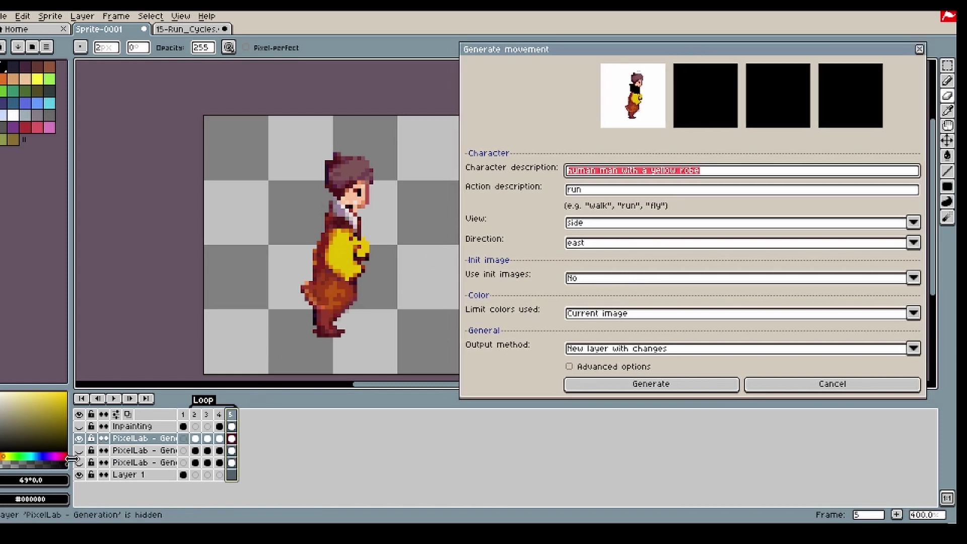
click(845, 389)
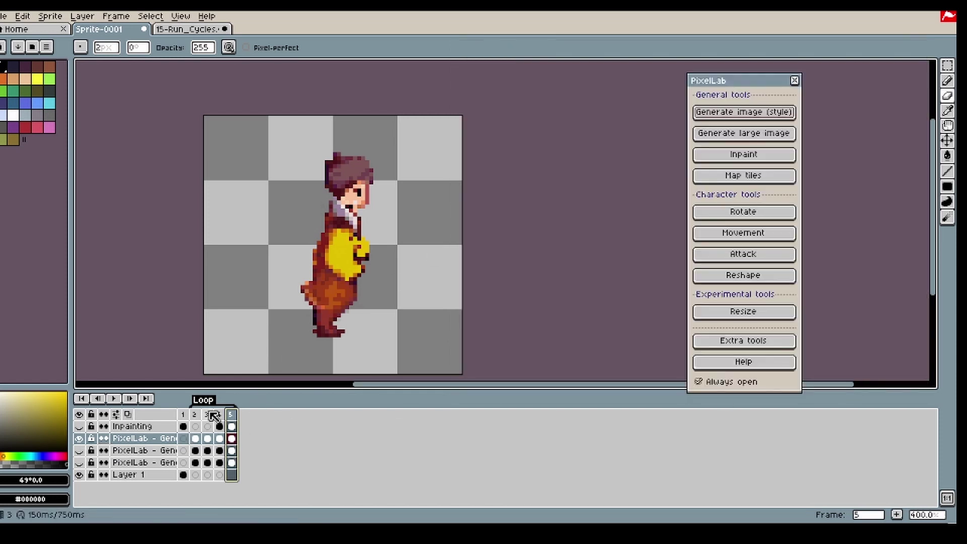